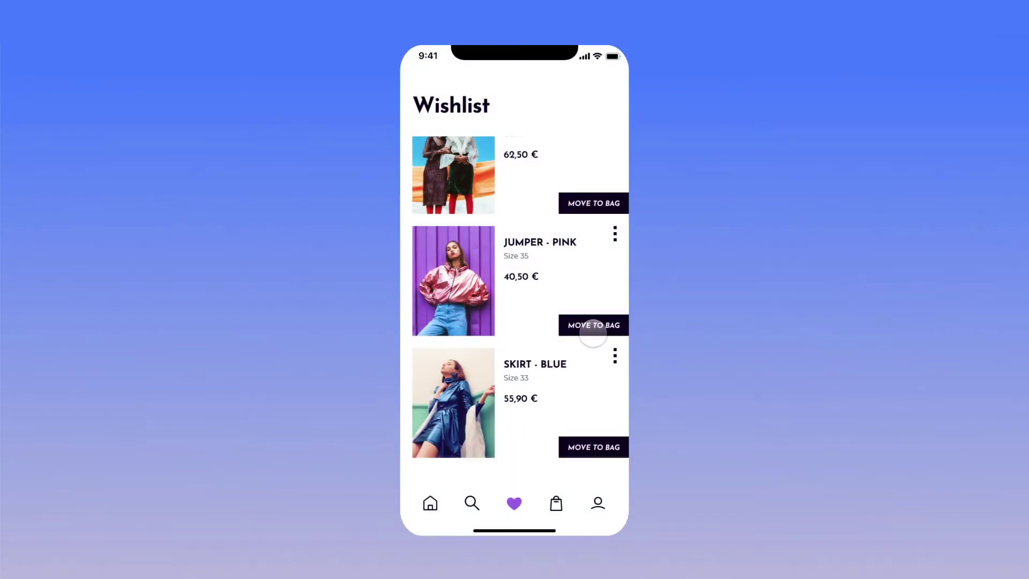
Step: Move the pink jumper into the bag and check its checkout sheet
click(593, 334)
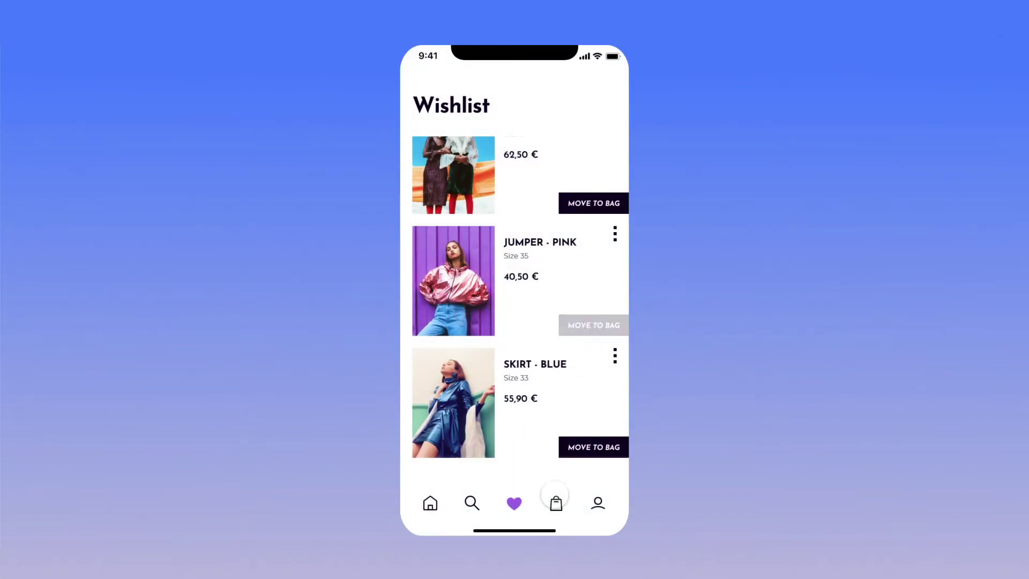
click(555, 498)
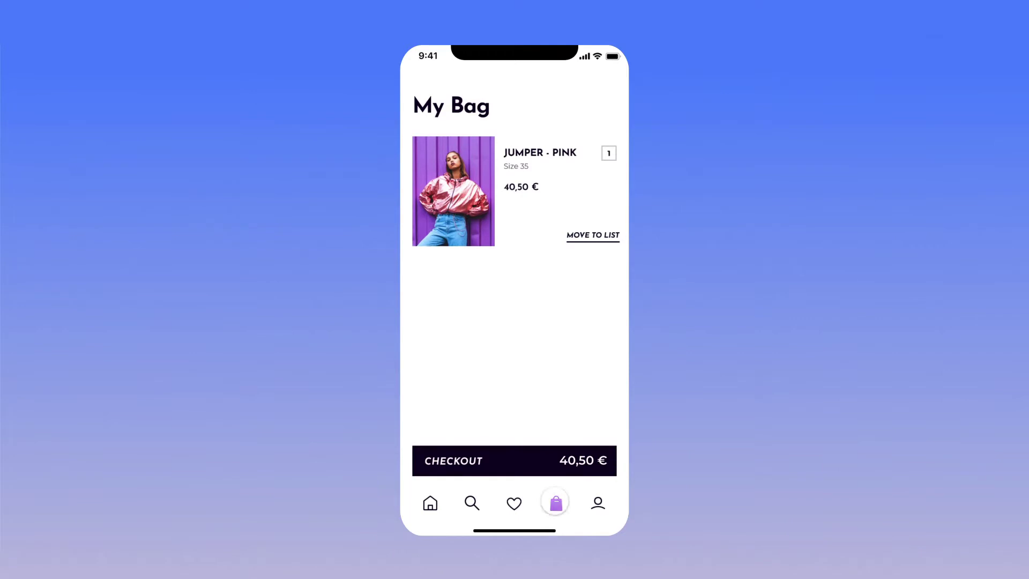
click(570, 452)
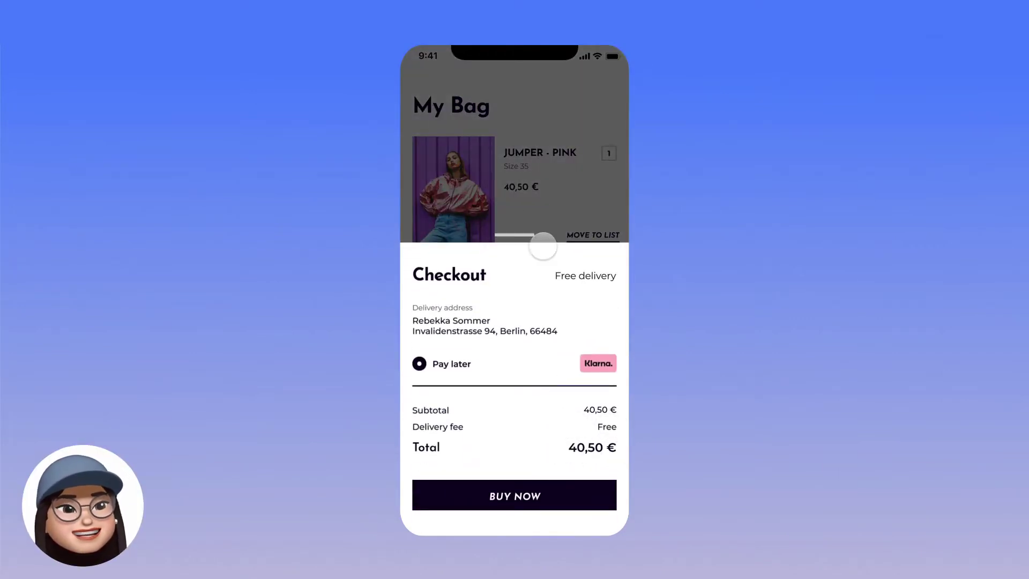
click(533, 193)
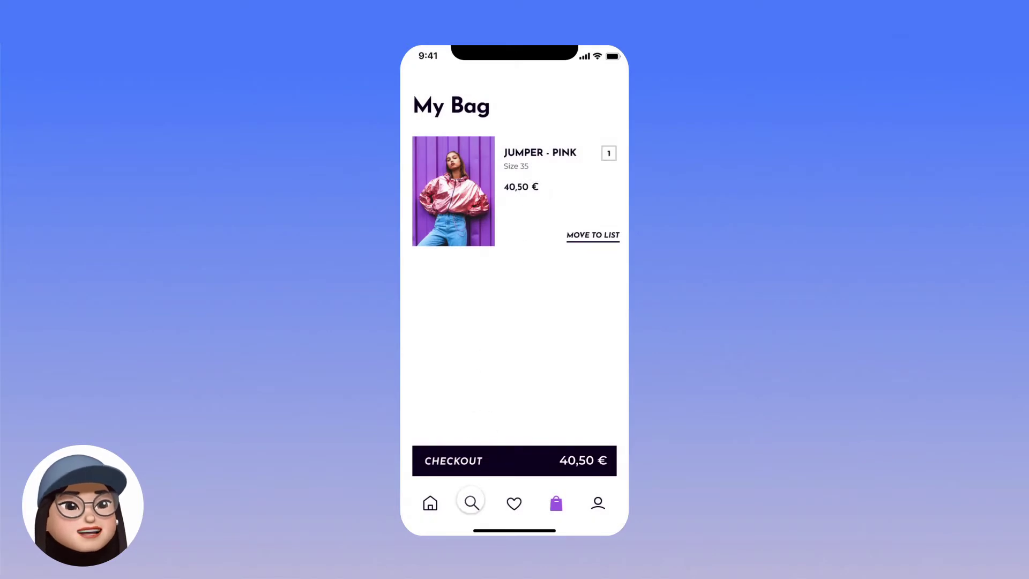
click(514, 503)
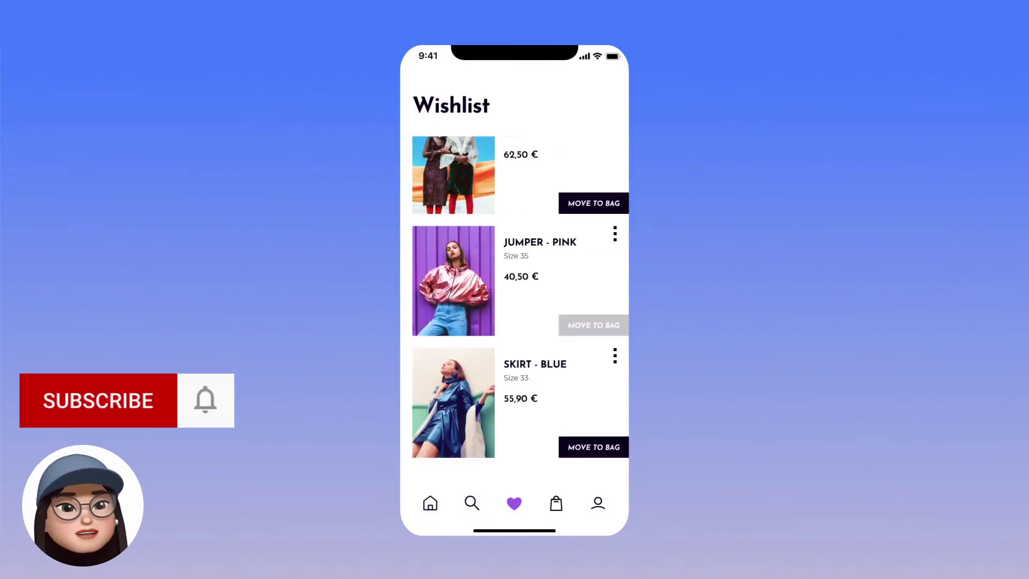
Step: Move the blue skirt into the bag and confirm the 96,40 € checkout total
click(584, 448)
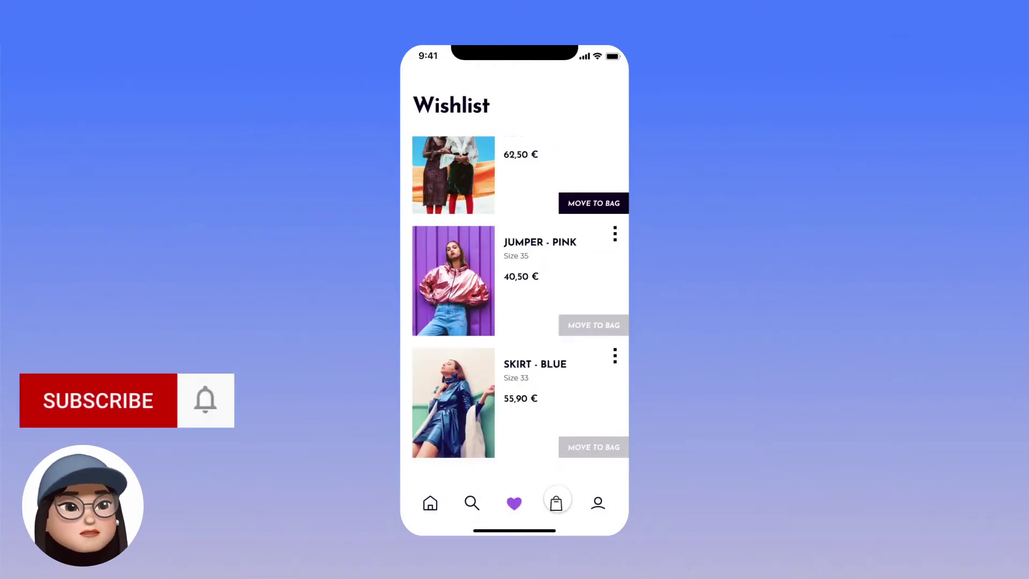
click(557, 503)
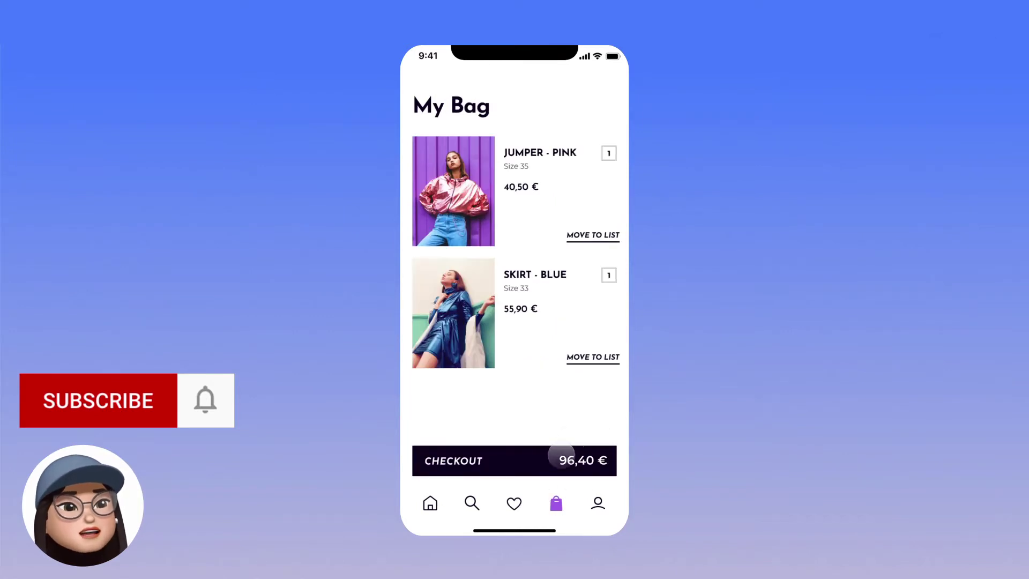
click(548, 459)
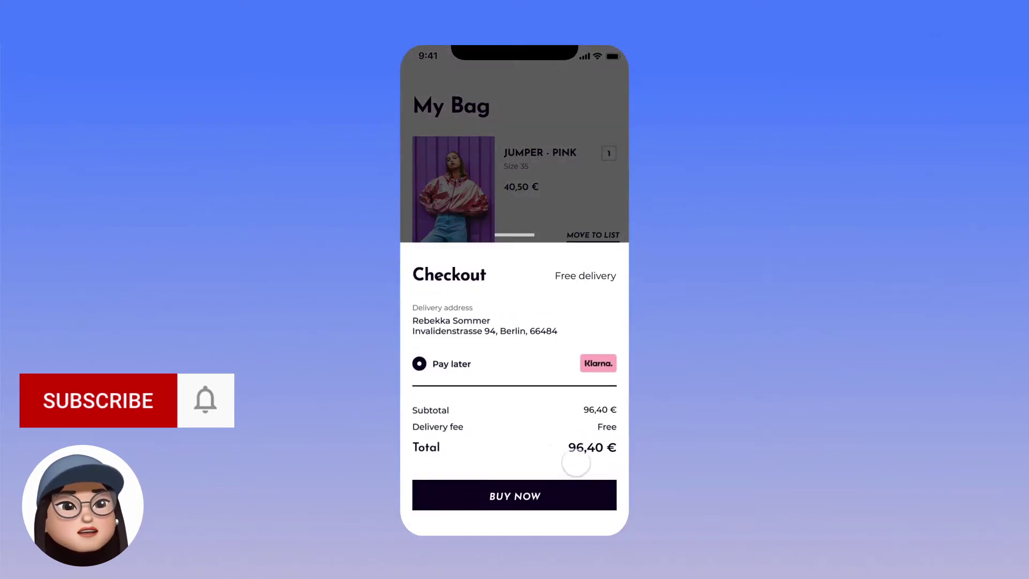
click(528, 178)
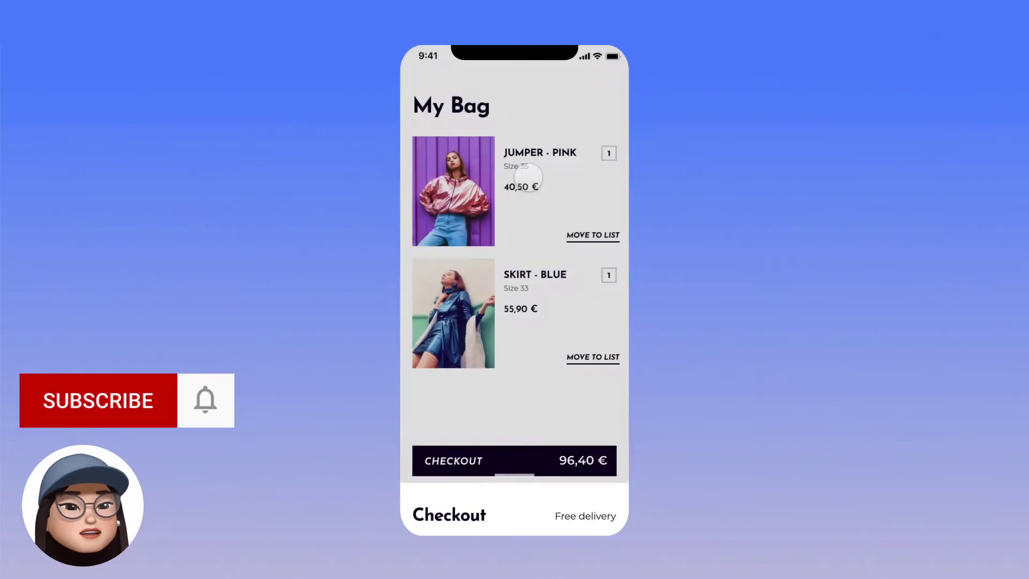
click(514, 502)
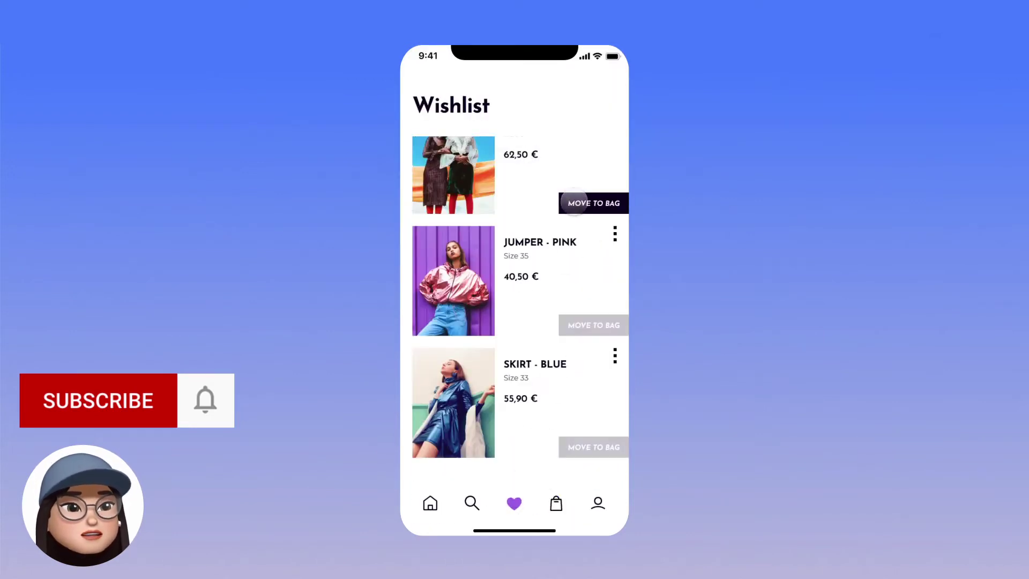
Step: Move the silk blouse into the bag and confirm the 158,90 € checkout total
click(575, 203)
click(556, 503)
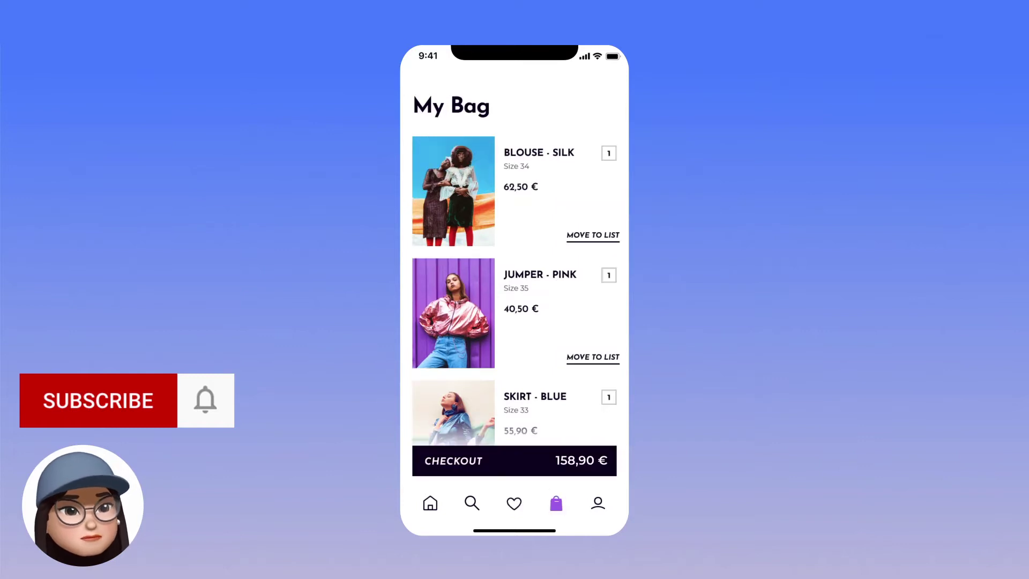
mouse_move(520, 328)
mouse_down()
mouse_move(519, 239)
mouse_move(524, 339)
mouse_up()
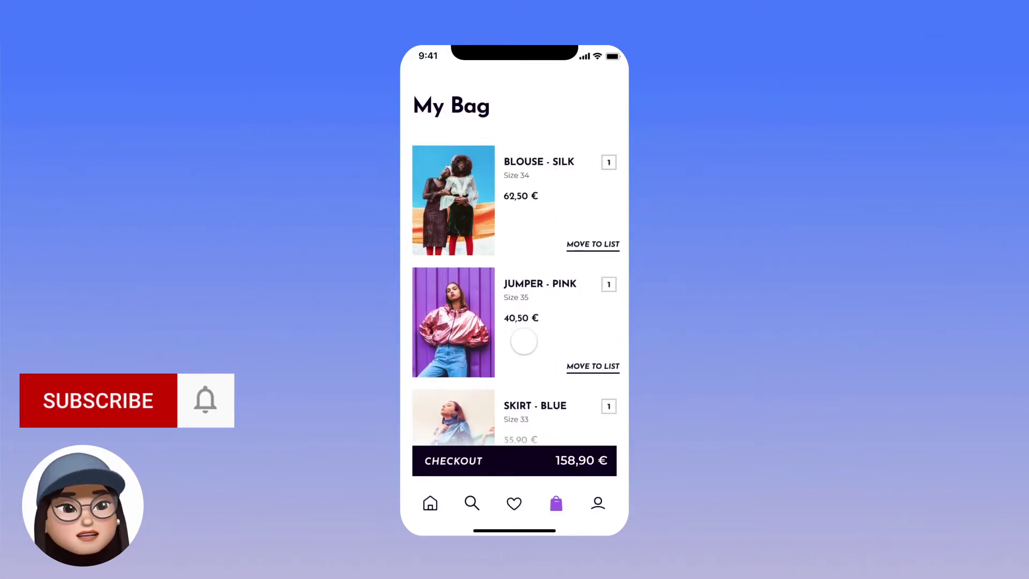
click(568, 460)
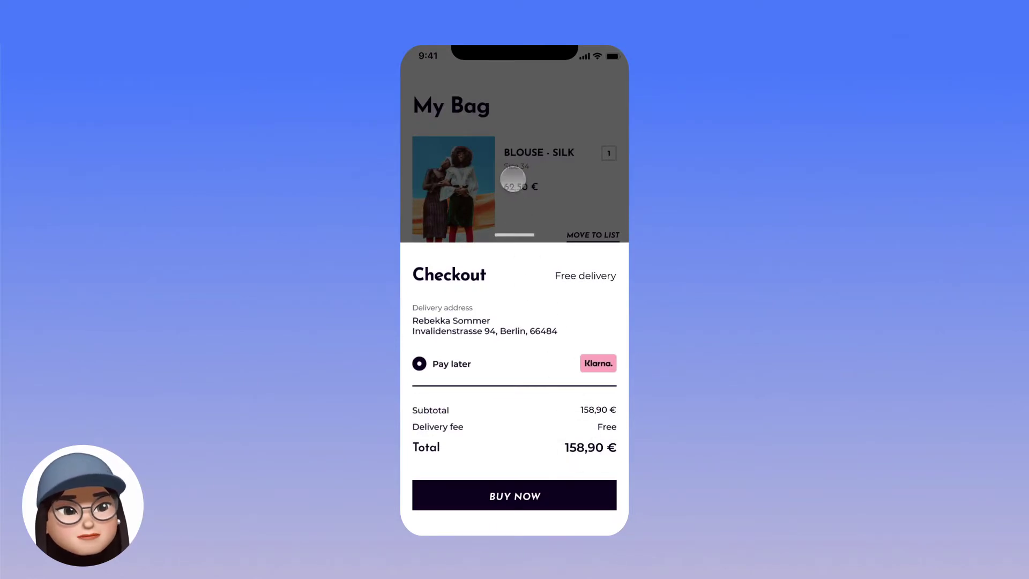
click(514, 182)
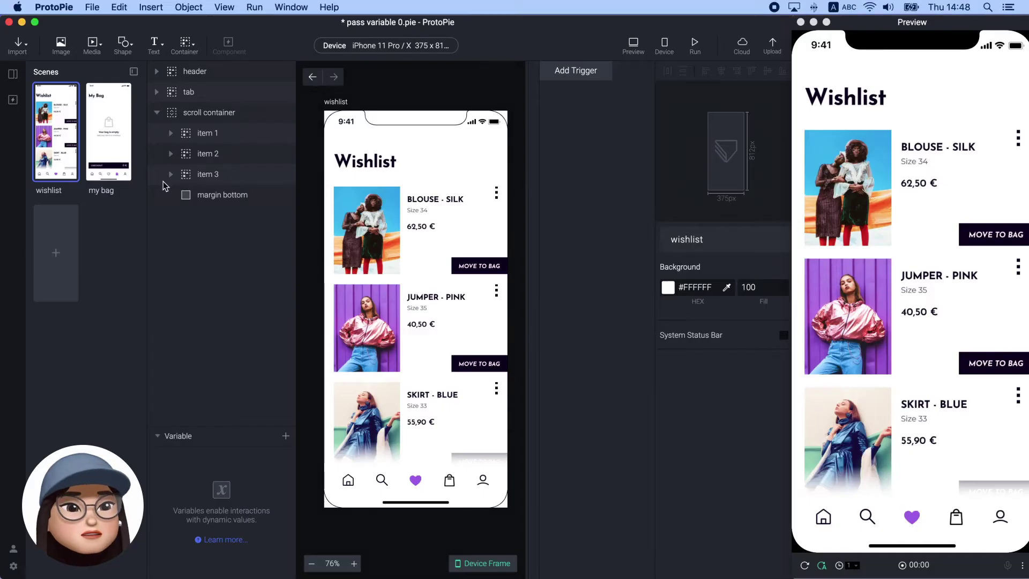
Step: Glance at the Import options, then switch to the my bag scene
click(25, 55)
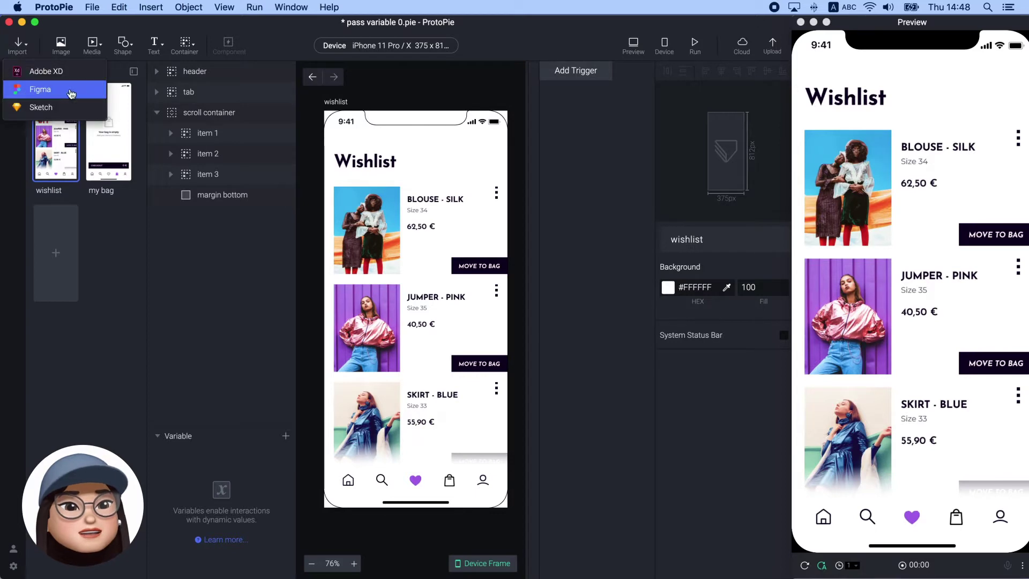
click(202, 282)
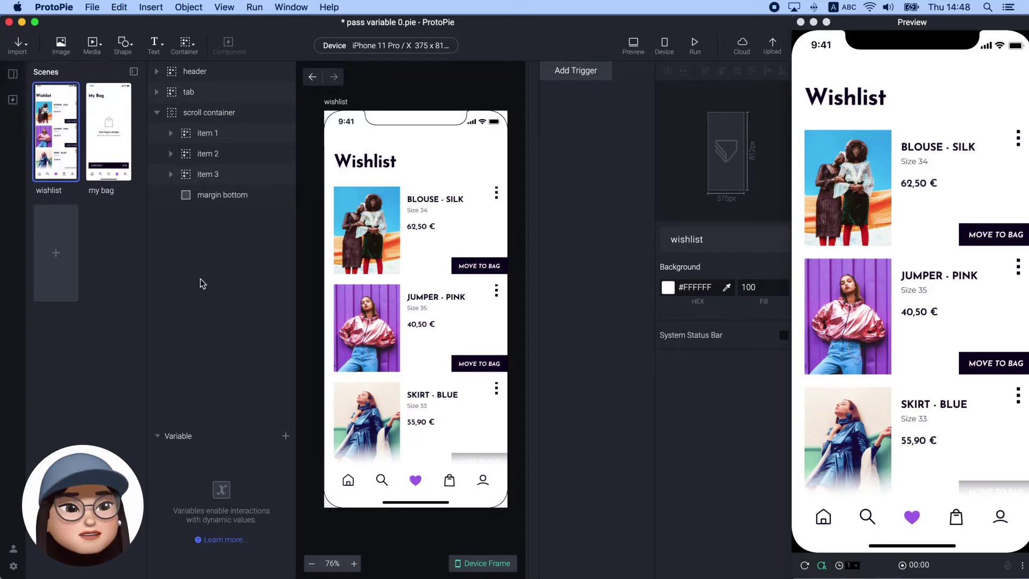
click(93, 121)
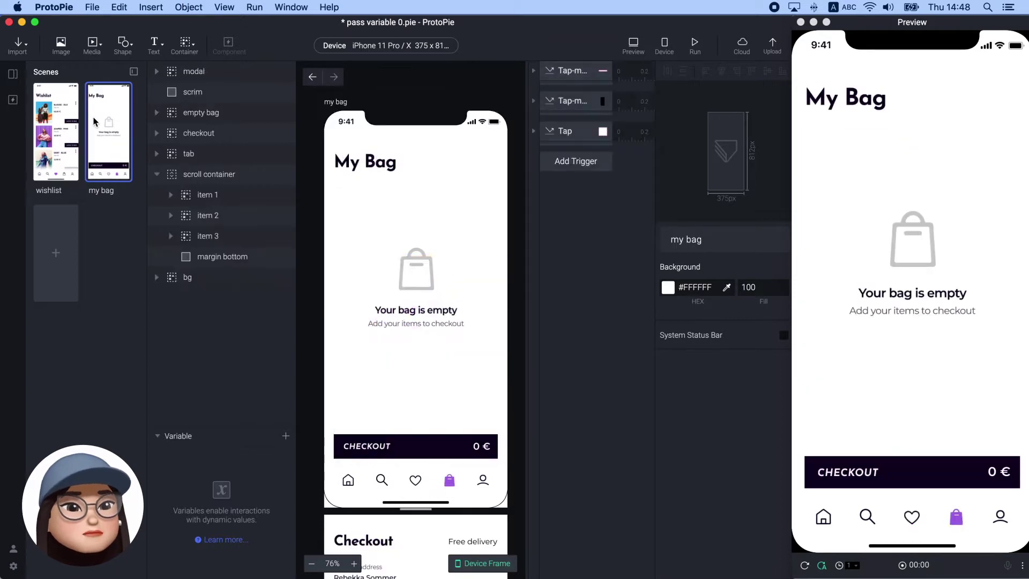
Step: Inspect the checkout and scrim Tap triggers and test the checkout sheet in preview
click(558, 72)
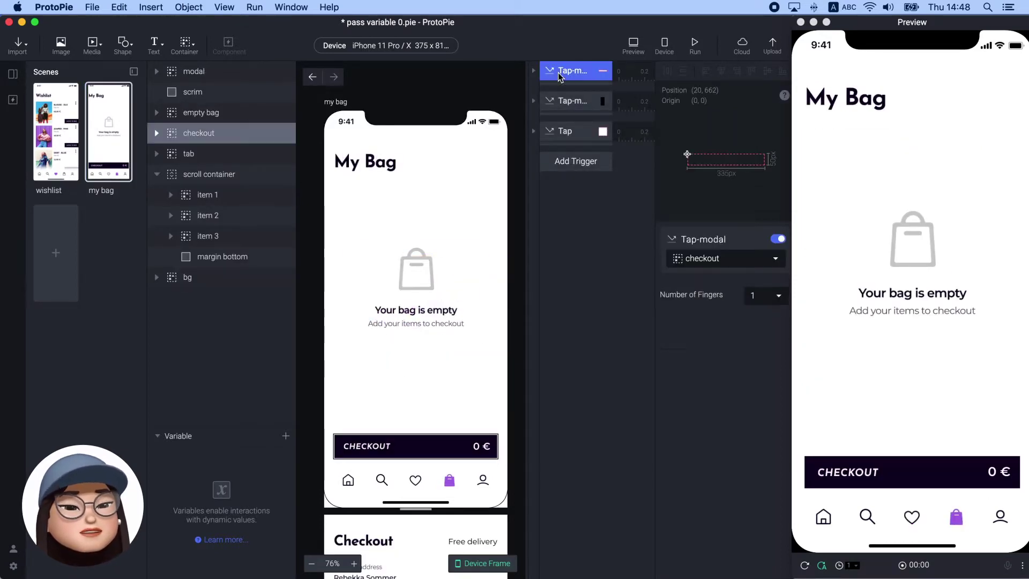
click(558, 73)
click(569, 100)
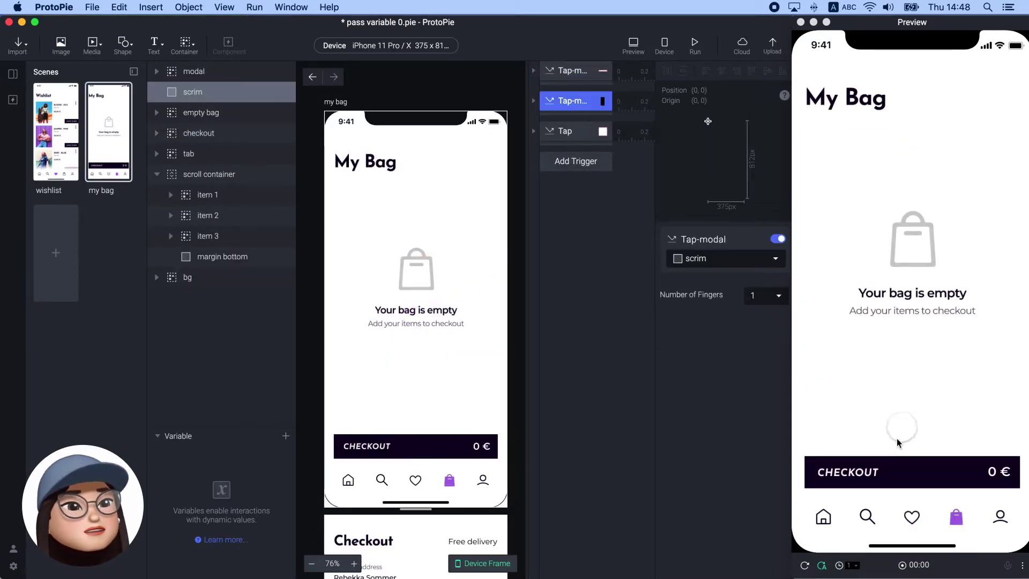
click(885, 465)
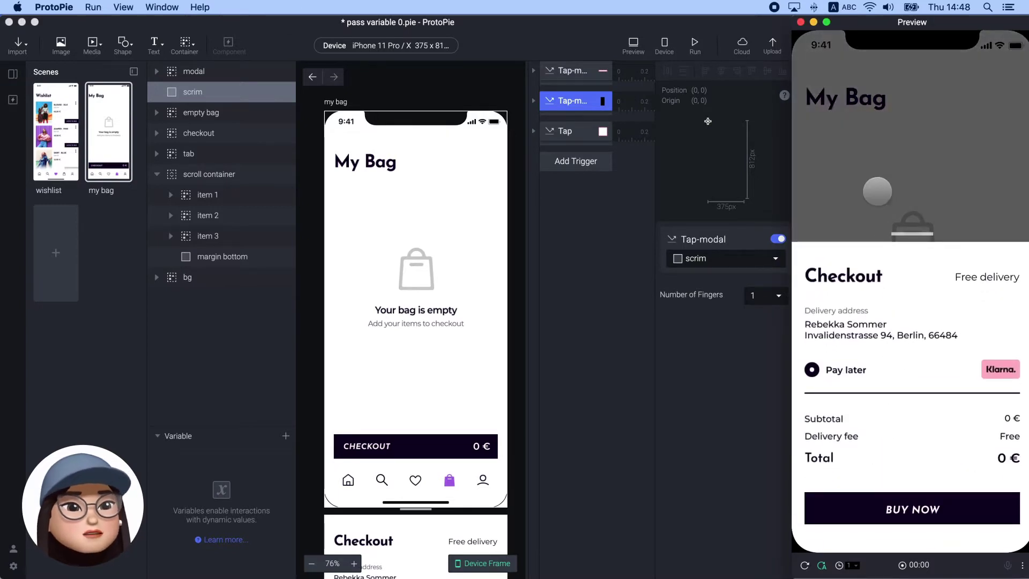
click(870, 163)
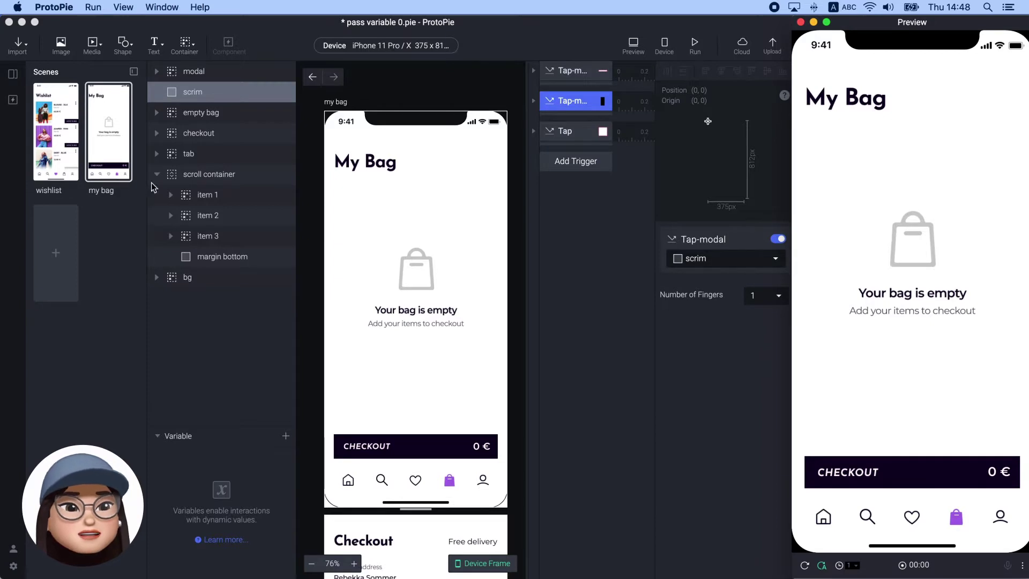
click(68, 156)
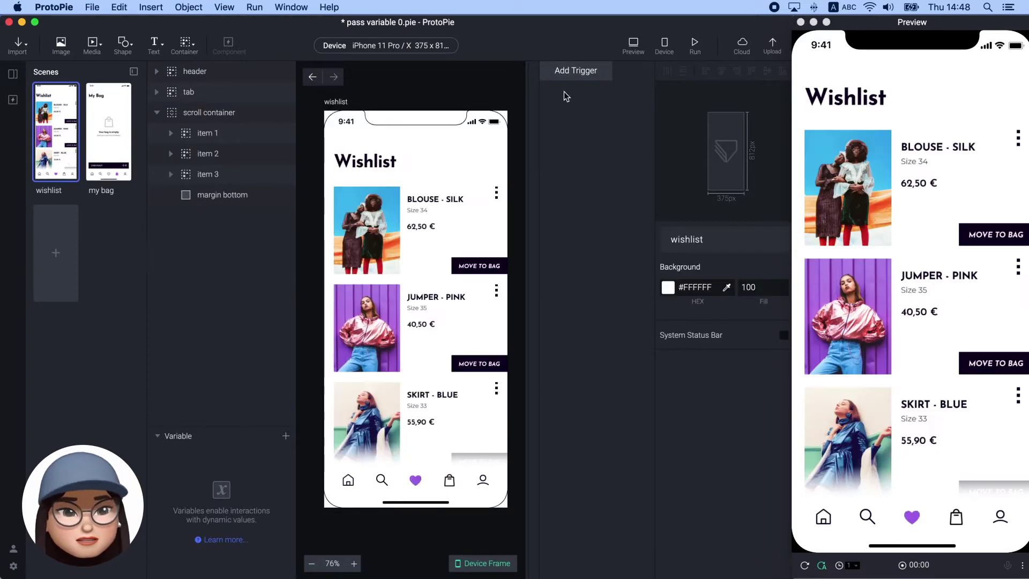
Step: Add a Tap trigger to the wishlist scene targeting the item 1 btn layer, found by searching 'item'
click(572, 71)
click(539, 103)
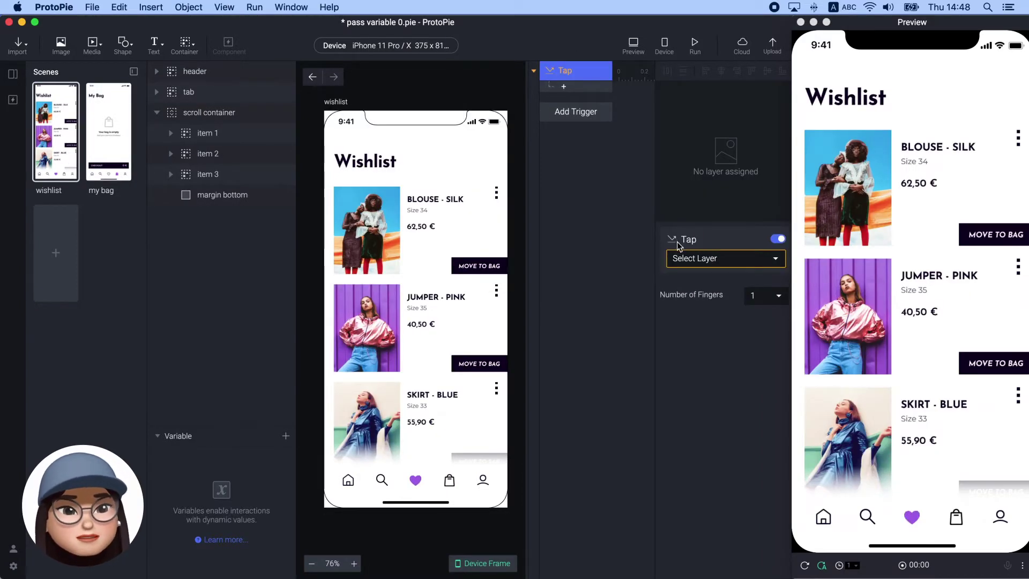
click(685, 260)
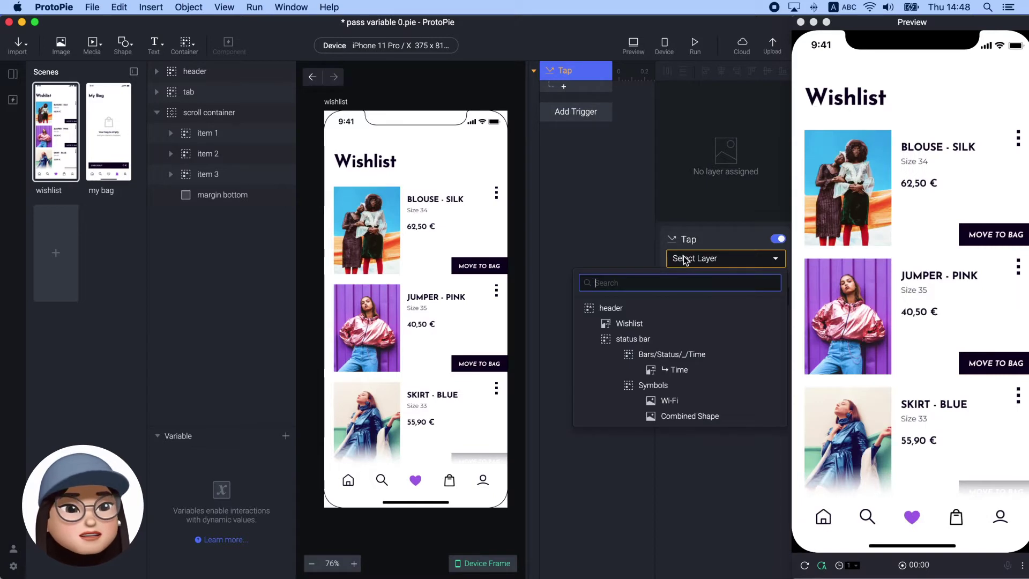
text(item)
click(668, 304)
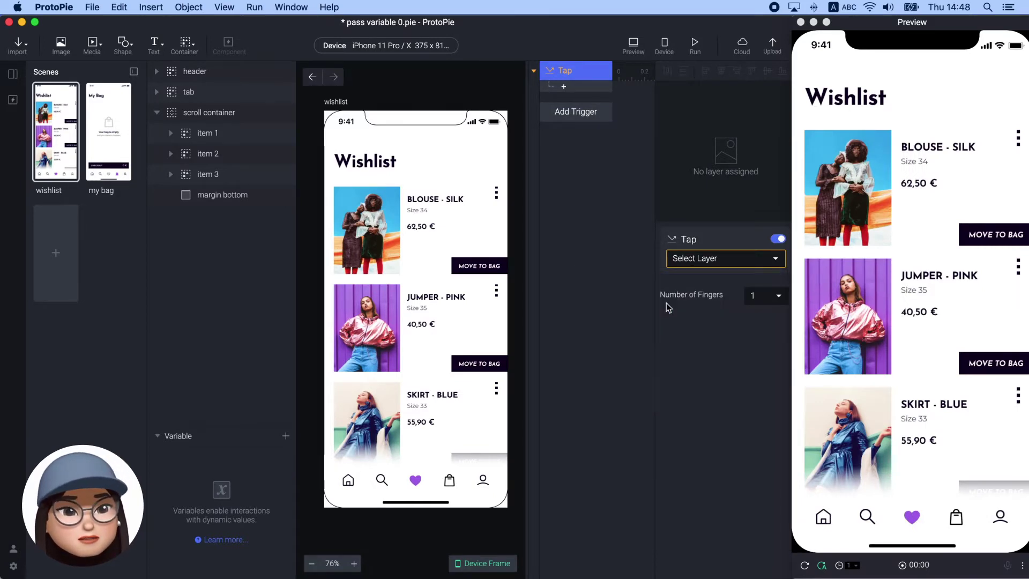
click(709, 259)
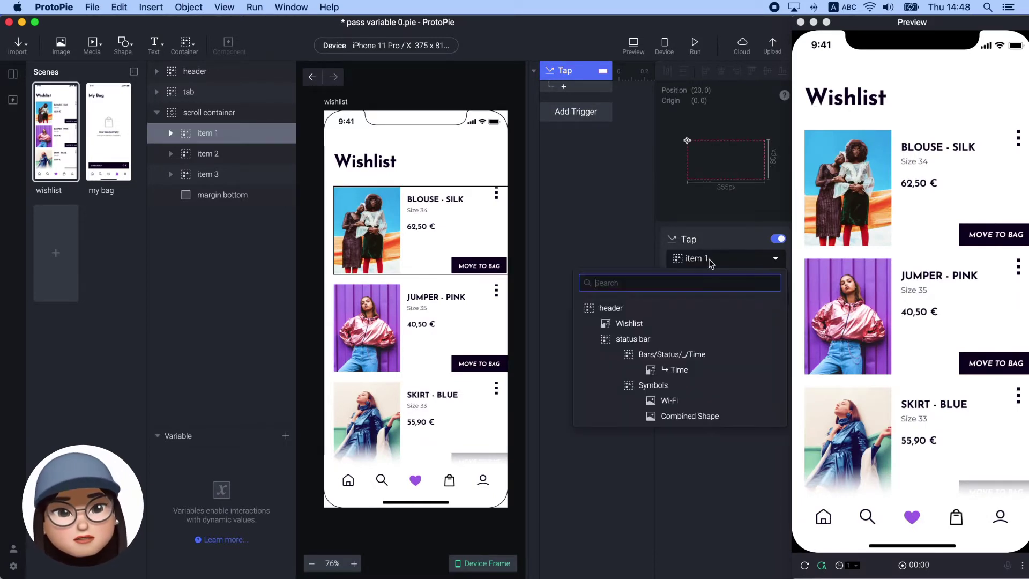
text(item)
click(690, 323)
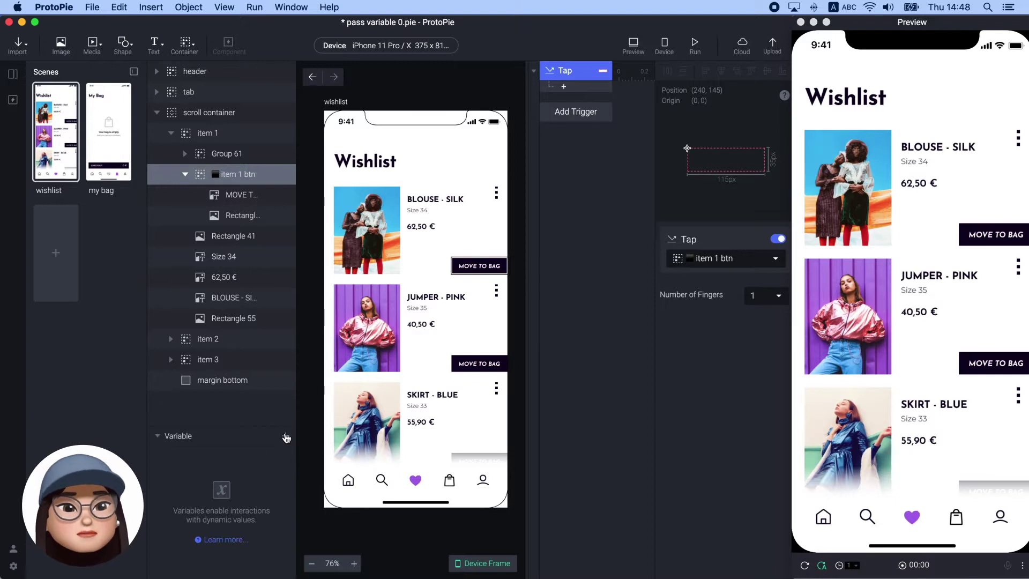
click(286, 435)
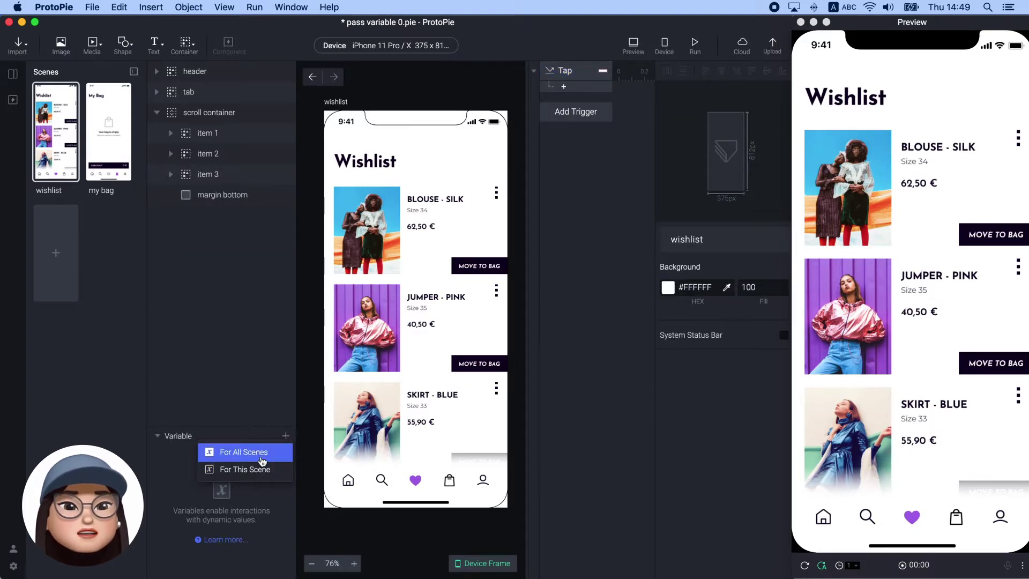
Step: Create an all-scenes Number variable named Price and review its settings
click(262, 461)
double_click(185, 457)
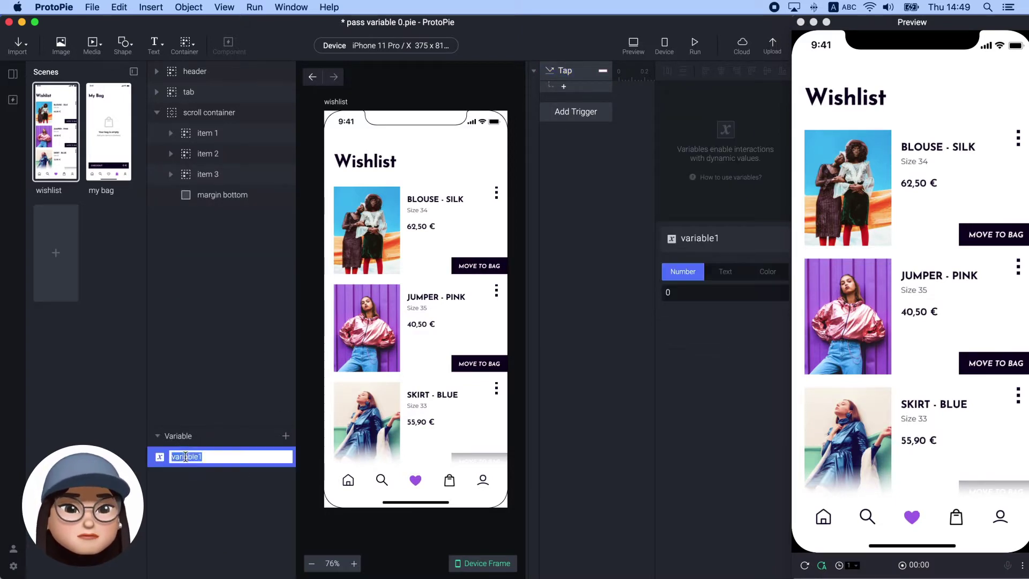
text(Price)
click(201, 493)
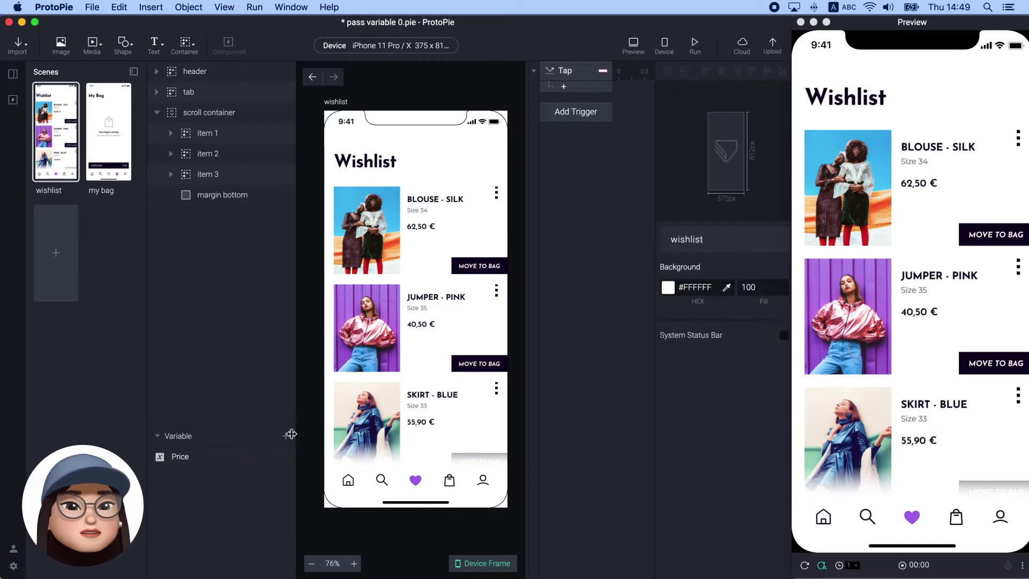
click(286, 436)
key(Escape)
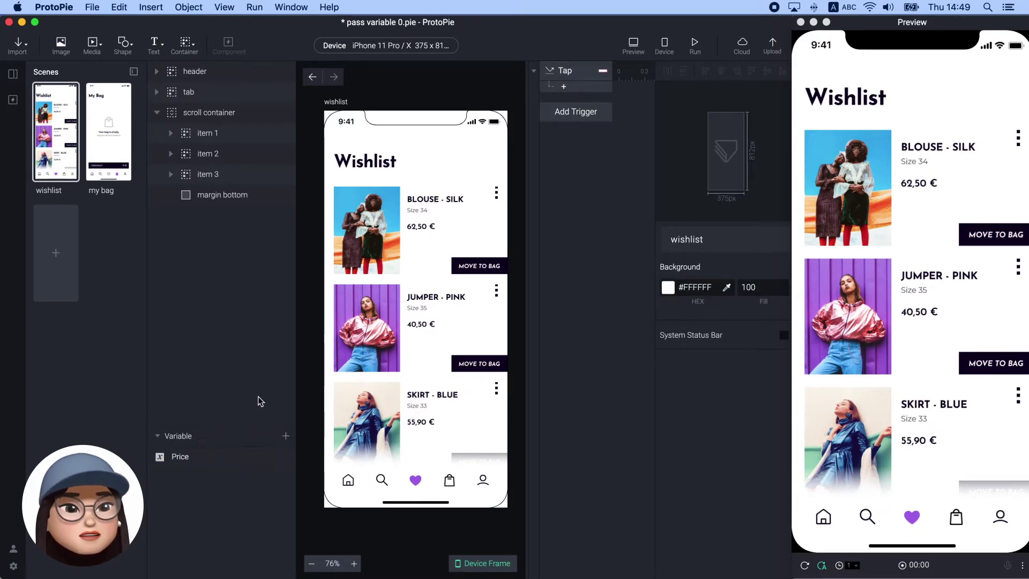
click(225, 457)
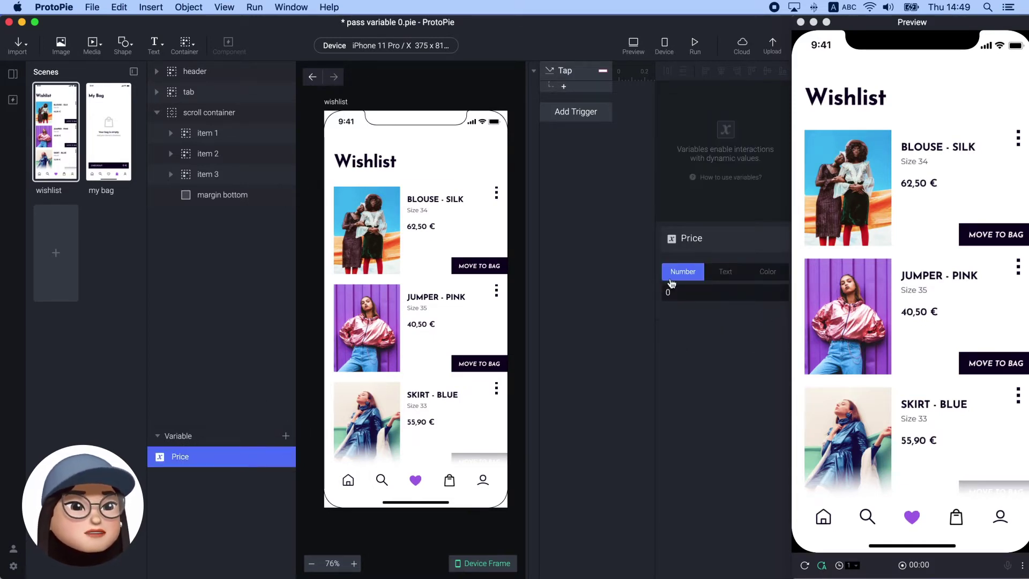
click(584, 292)
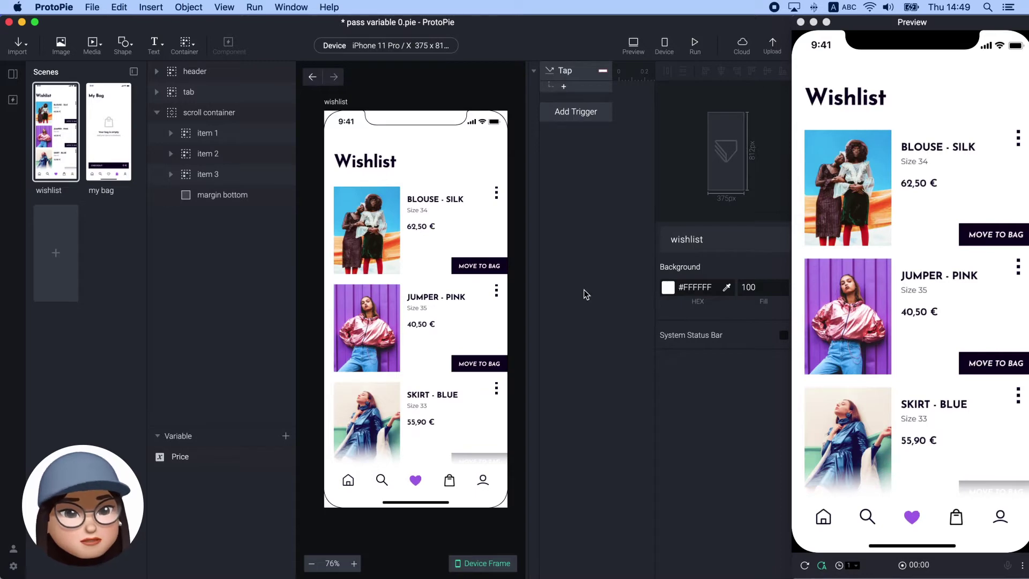
Step: Add an Assign response to the Tap that sets Price to the formula Price + 62.50
click(583, 87)
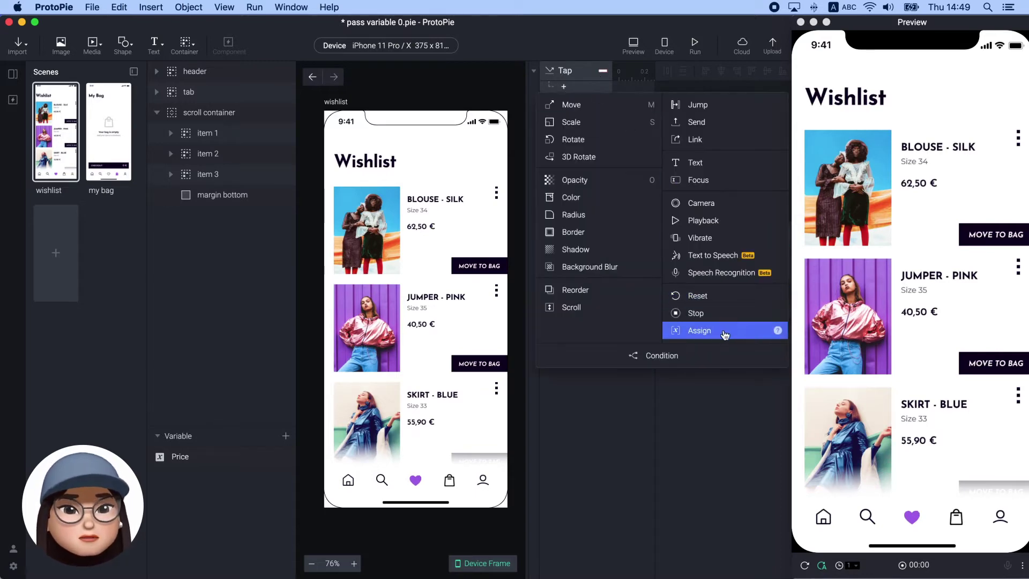
click(700, 330)
click(719, 260)
click(709, 308)
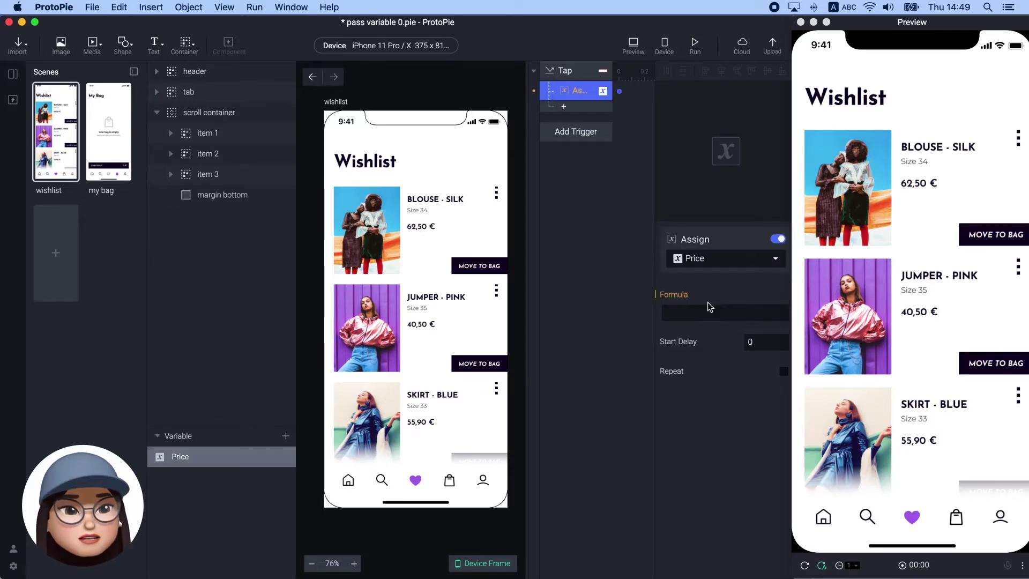
click(706, 311)
click(780, 313)
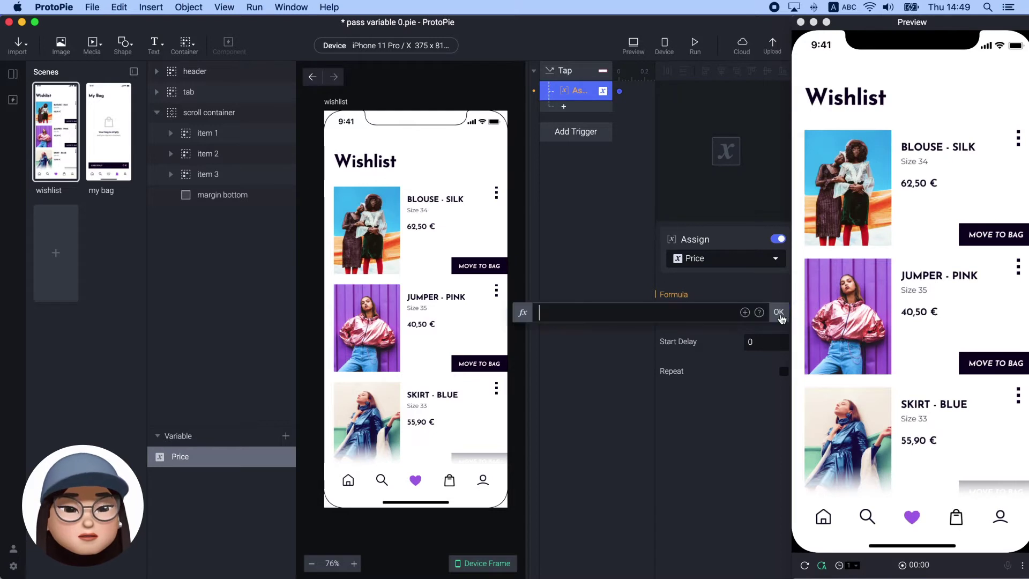
click(744, 312)
click(706, 360)
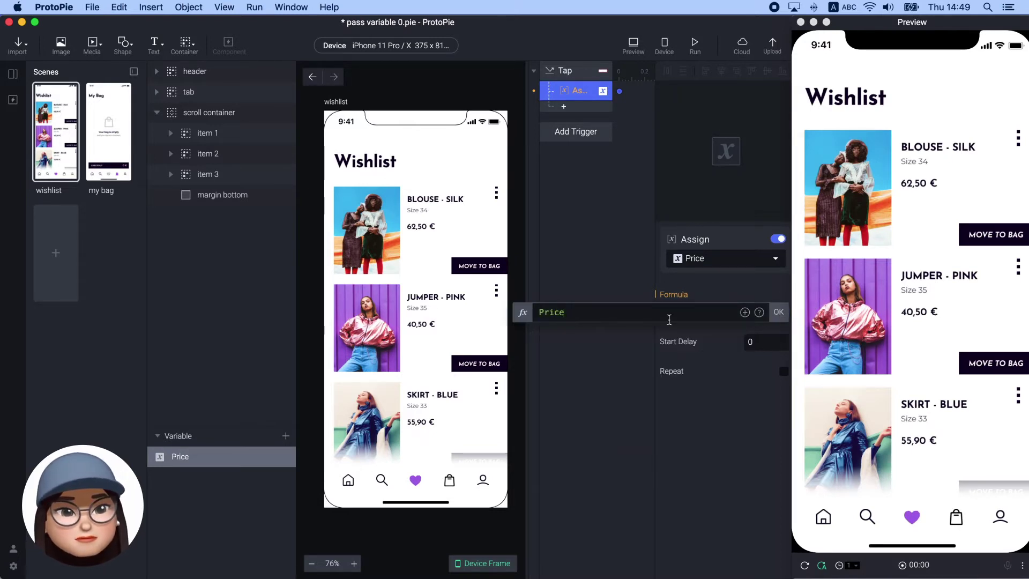
text(+ 62.5)
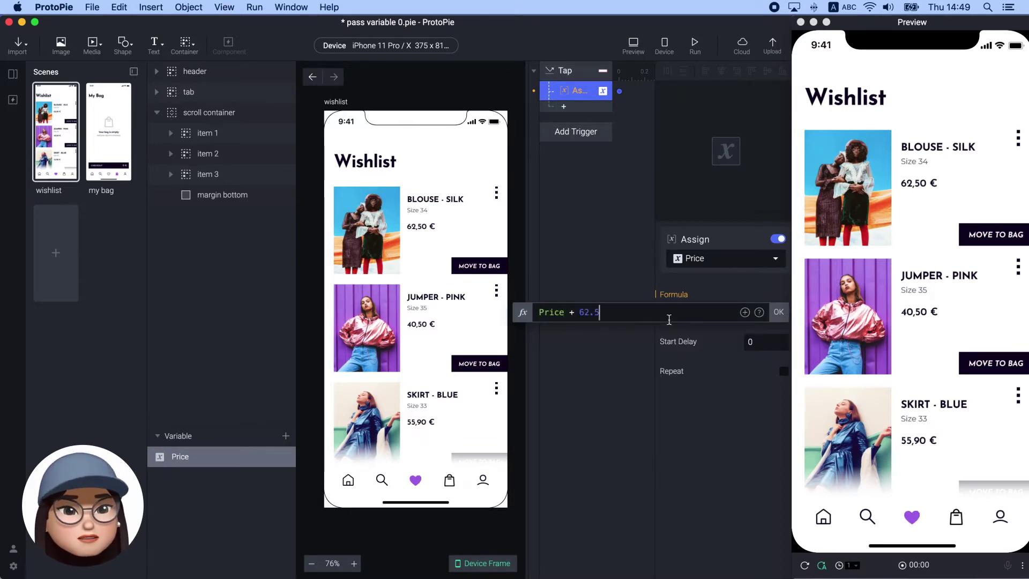
text(0)
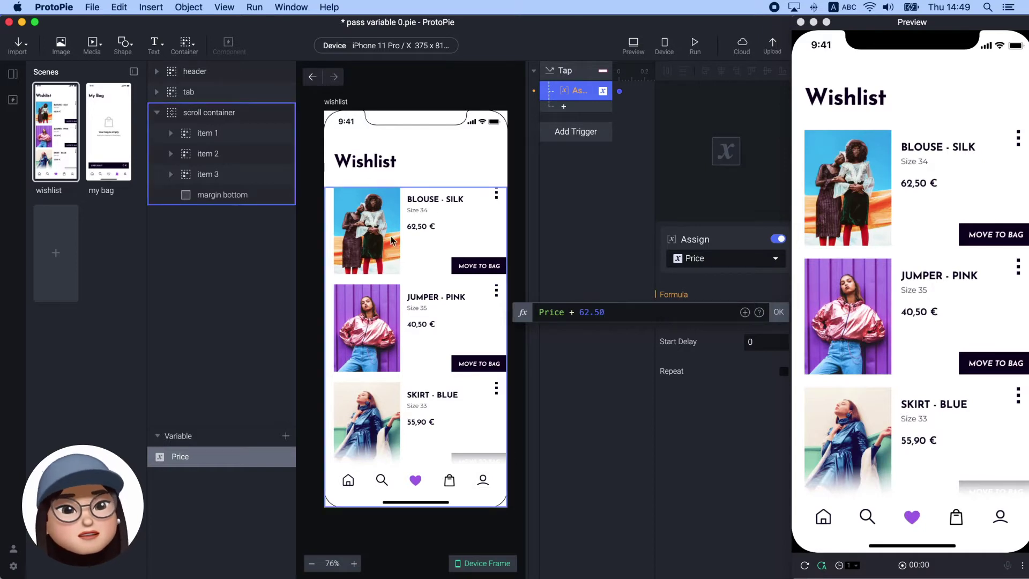
click(778, 312)
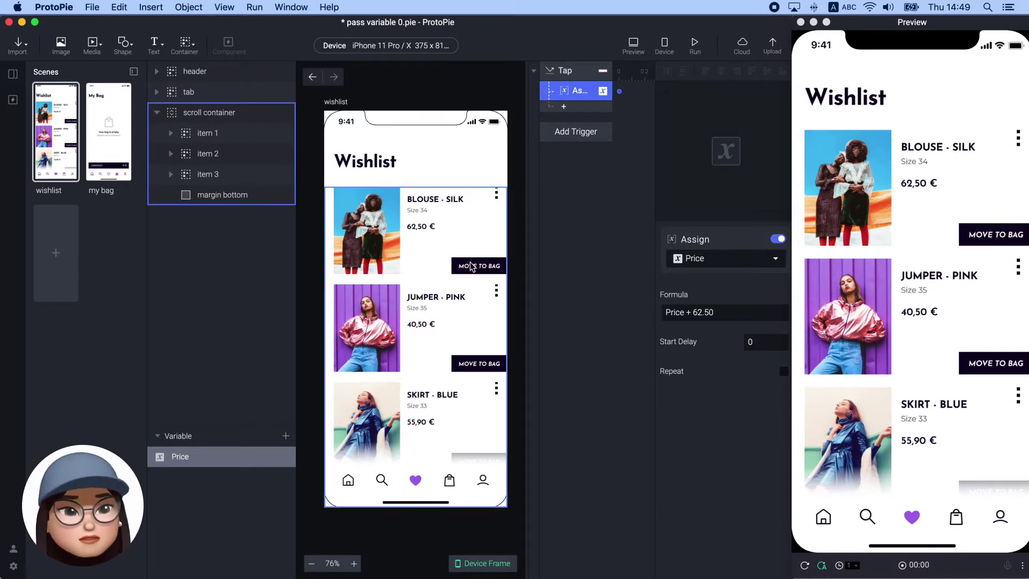
click(250, 492)
Step: Add an all-scenes Number variable named ItemOne, defaulting to 0, and check its settings
click(286, 435)
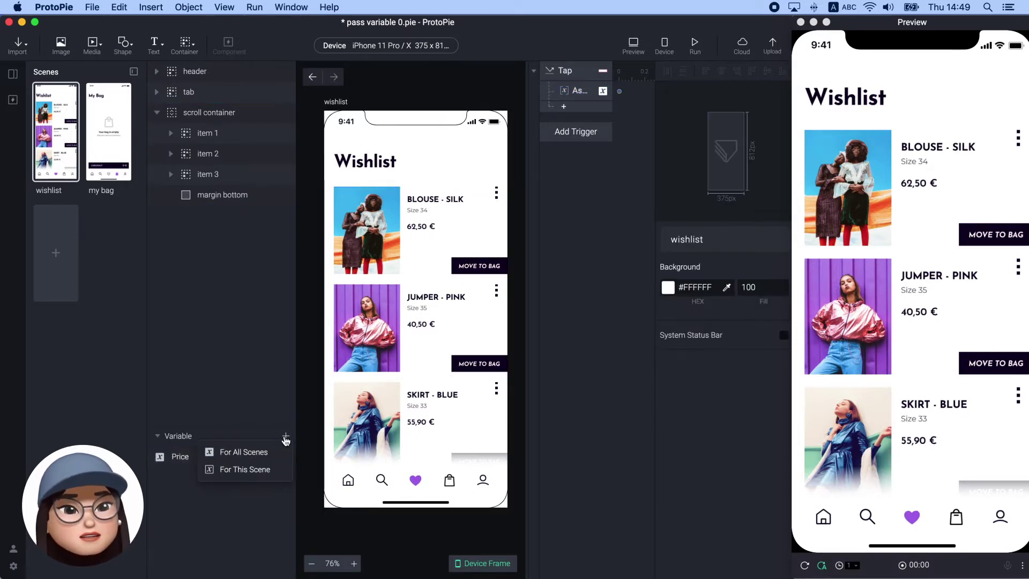
click(269, 453)
double_click(194, 477)
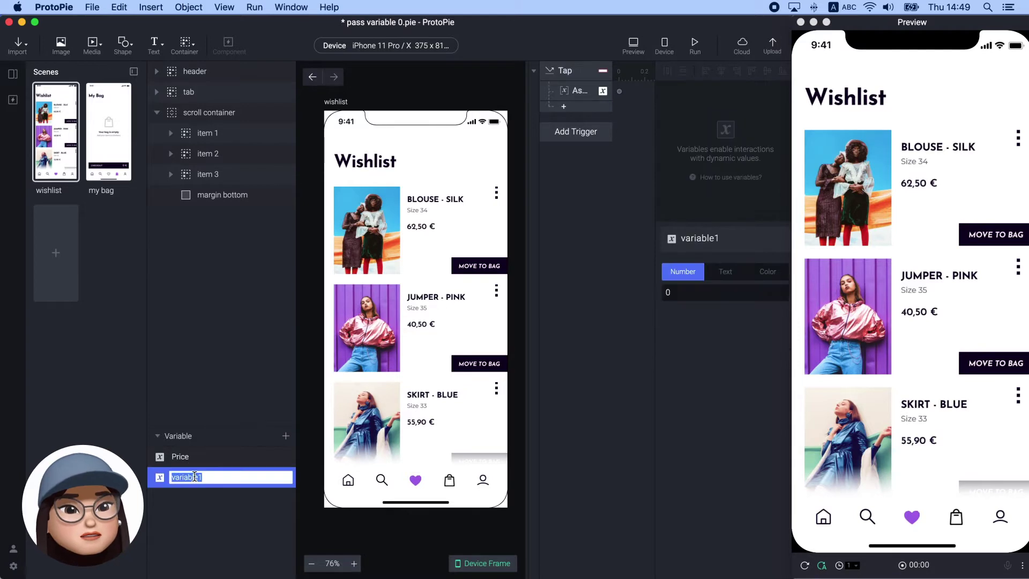
key(BackSpace)
text(ItemOn)
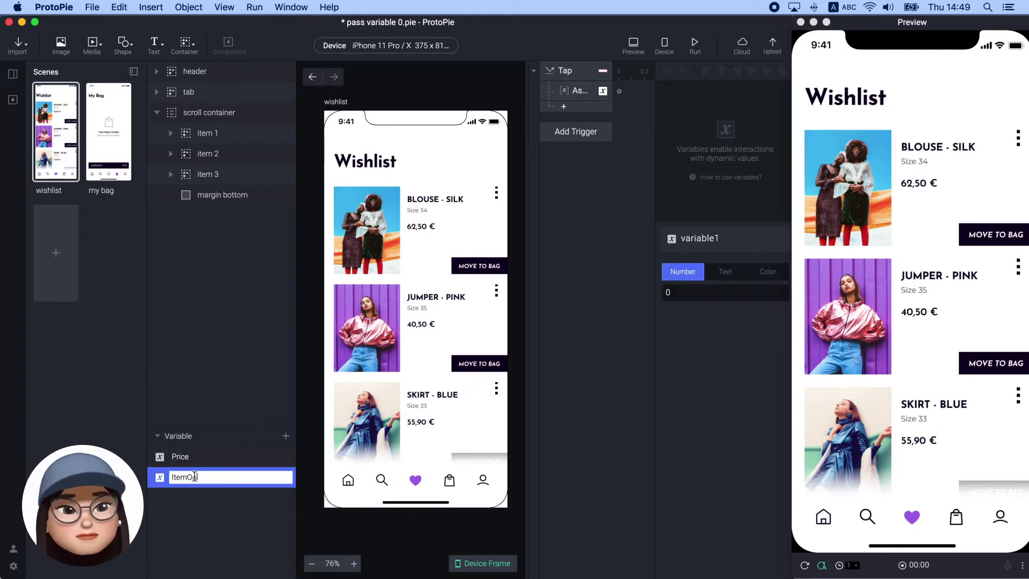
text(e)
key(Return)
click(217, 517)
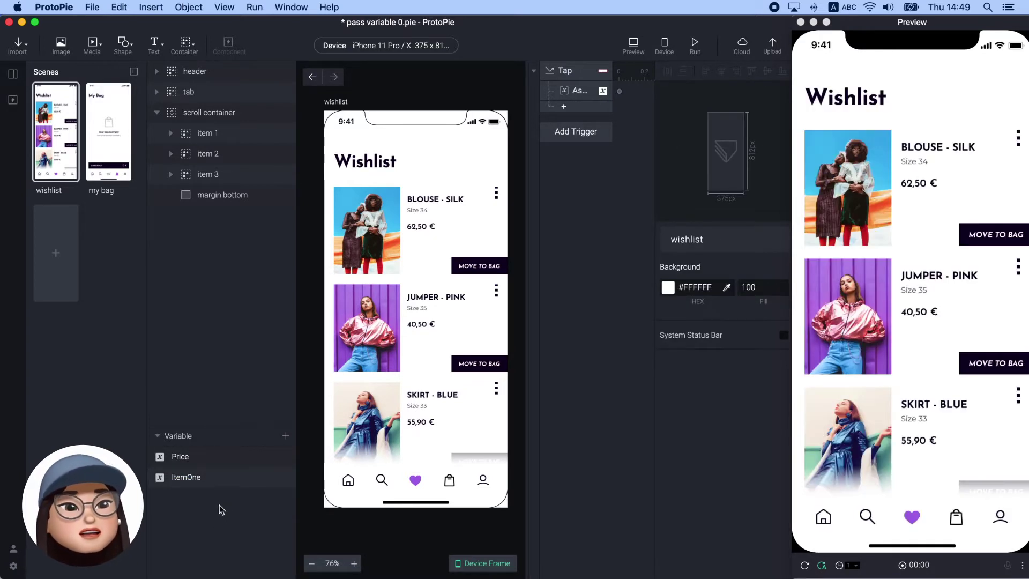
click(219, 479)
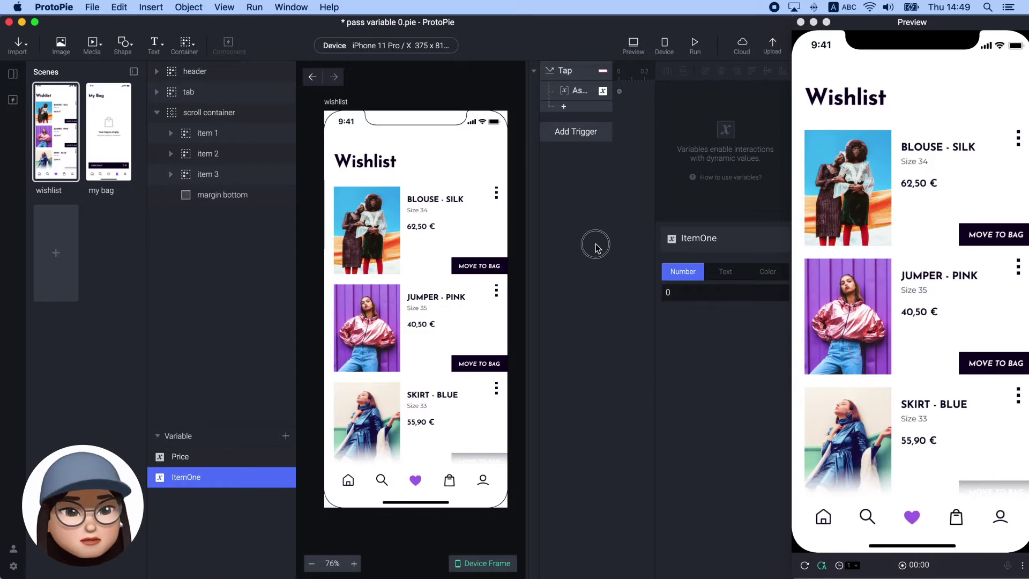
click(572, 119)
Step: Add a second Assign response to the Tap, targeting the ItemOne variable
click(564, 110)
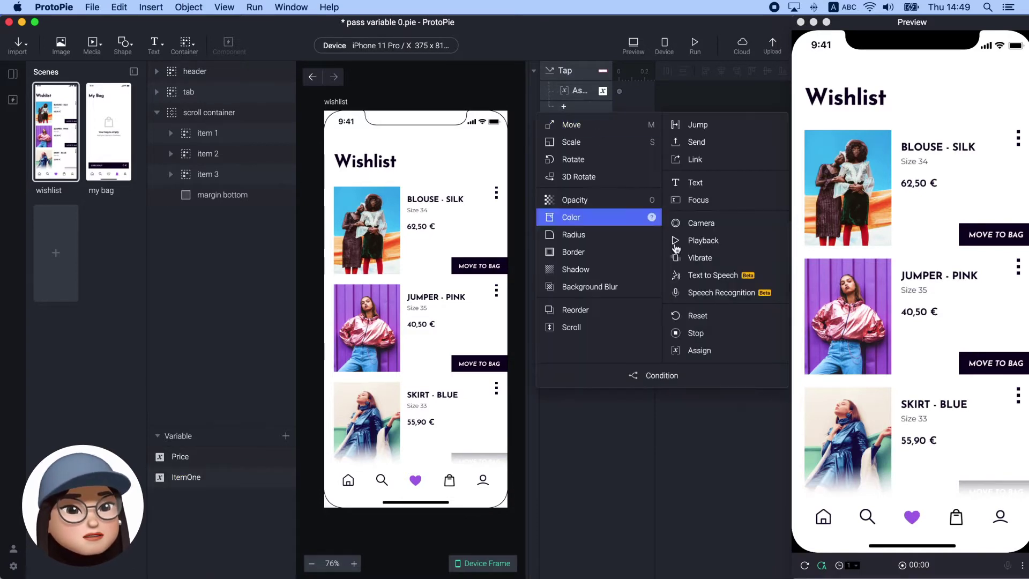
click(696, 349)
click(695, 260)
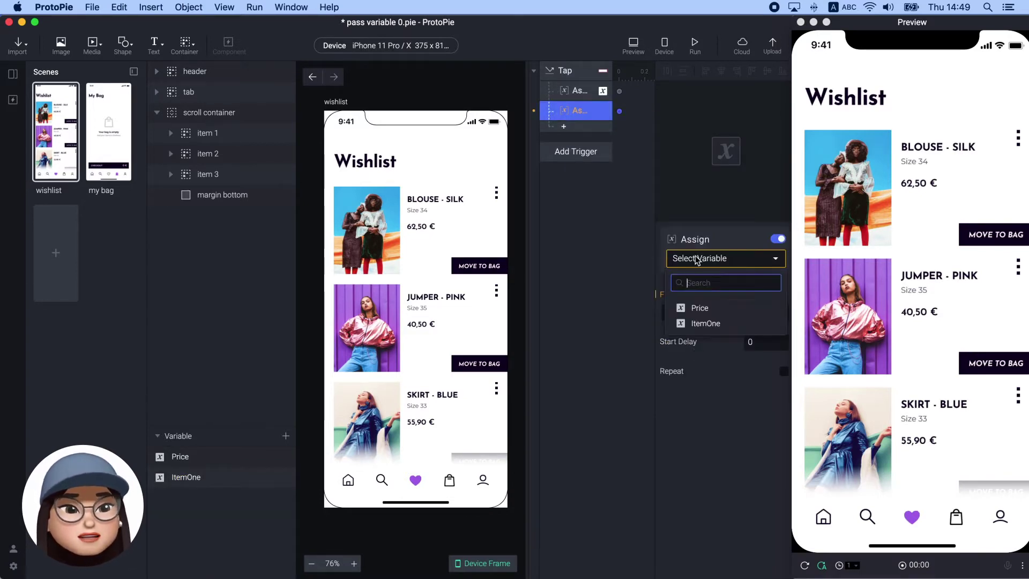
click(702, 319)
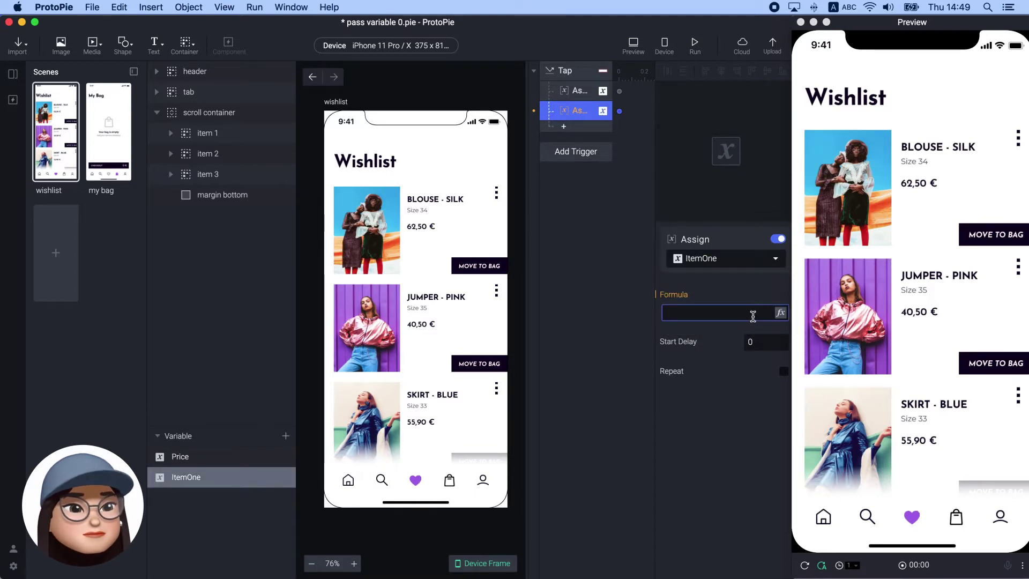
click(642, 322)
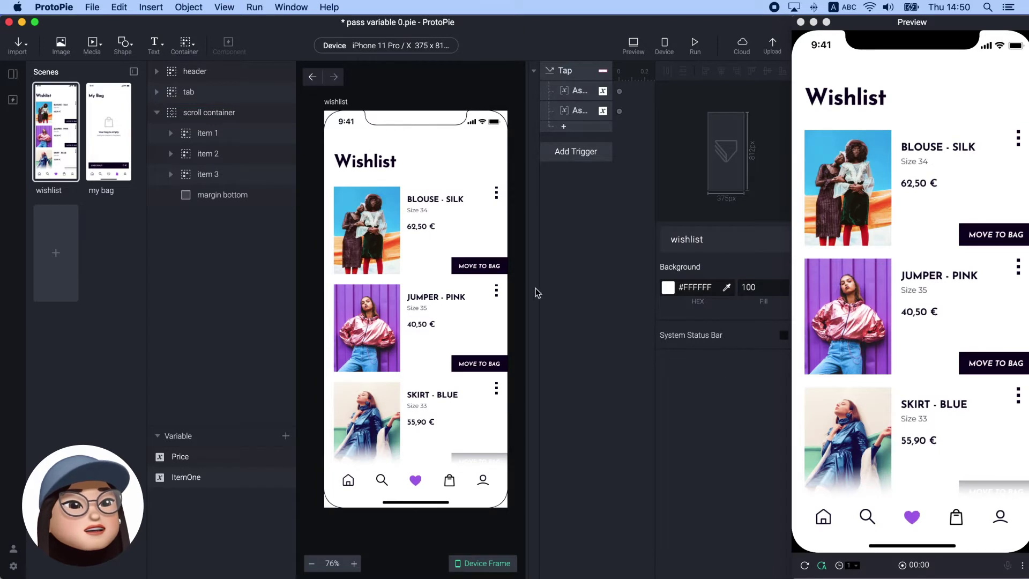
Step: Add an Opacity response fading item 1 btn to 20 and test the fade in preview
click(552, 129)
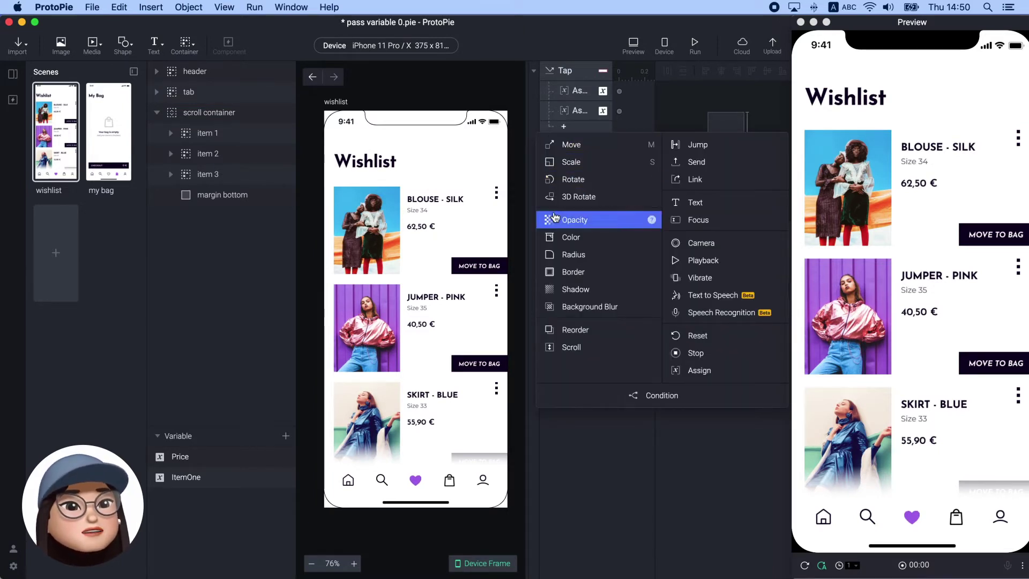
click(576, 221)
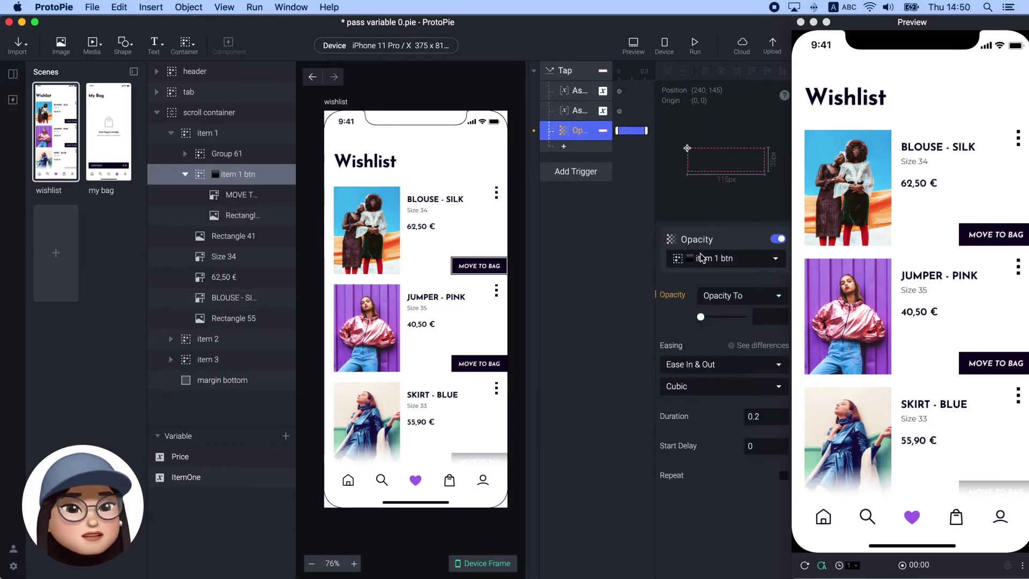
click(761, 318)
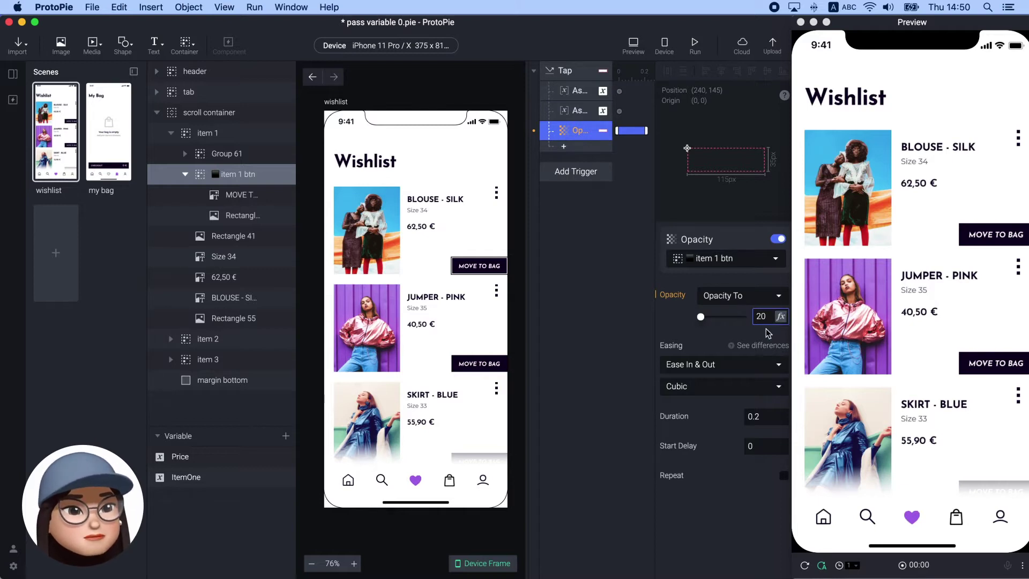
key(Return)
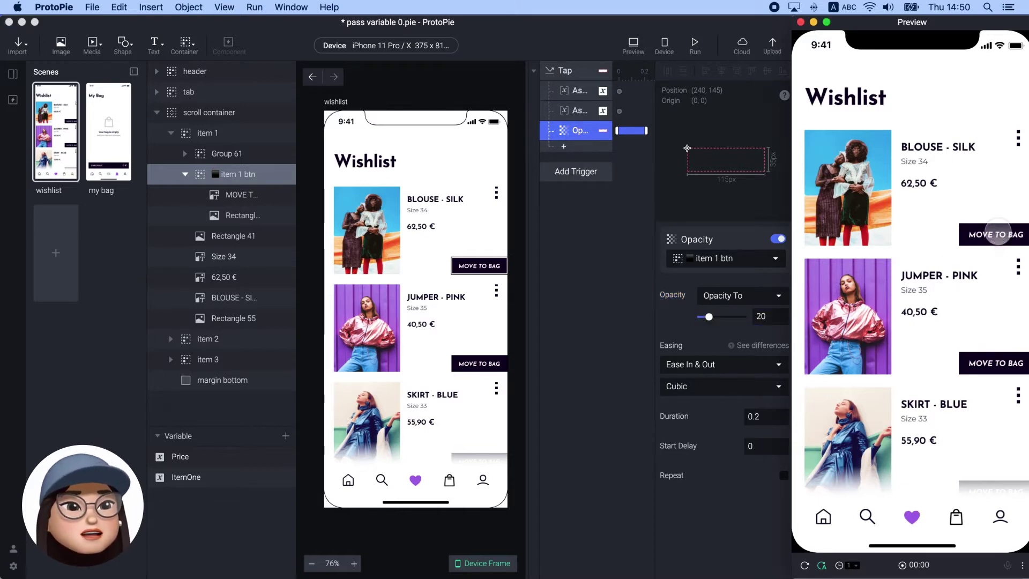
click(994, 236)
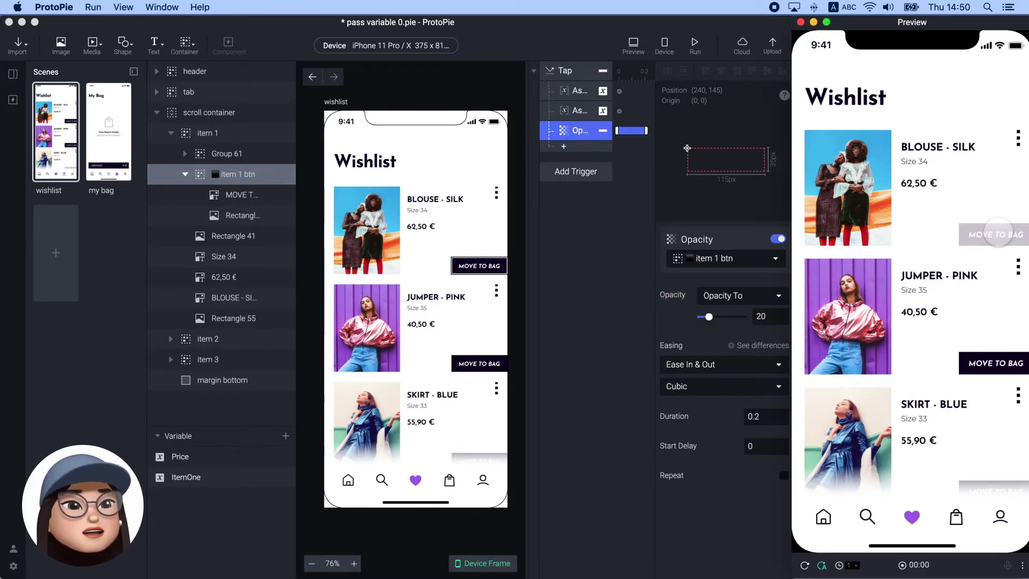
click(585, 208)
click(564, 147)
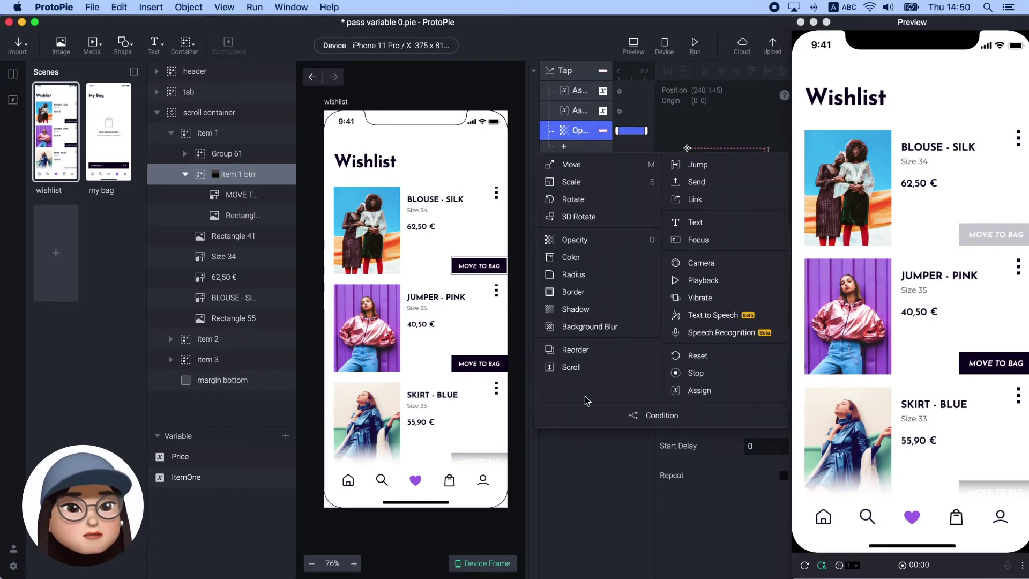
Step: Add a Condition response requiring item 1 btn Opacity to equal 100
click(585, 411)
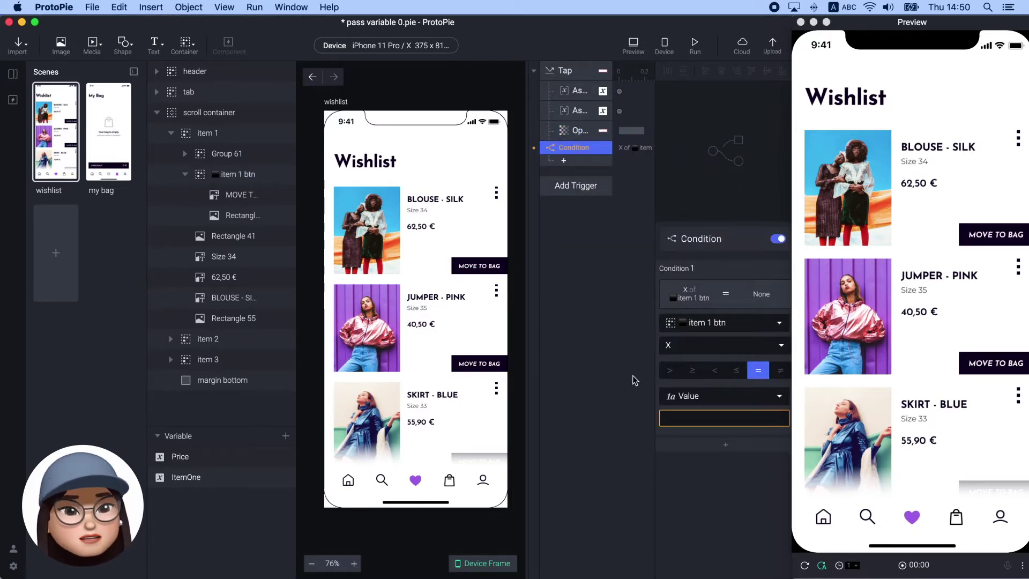
click(681, 348)
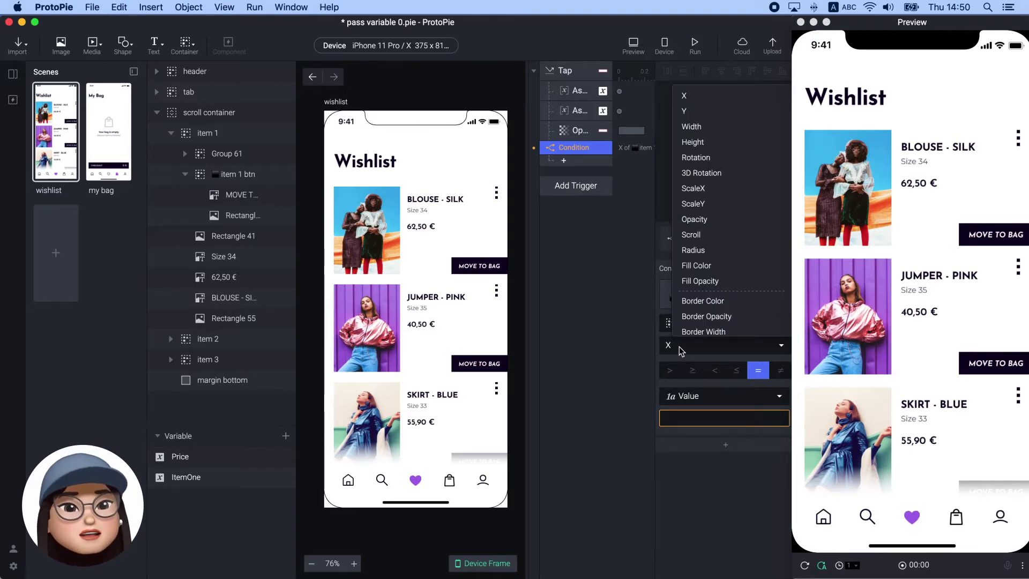
click(704, 220)
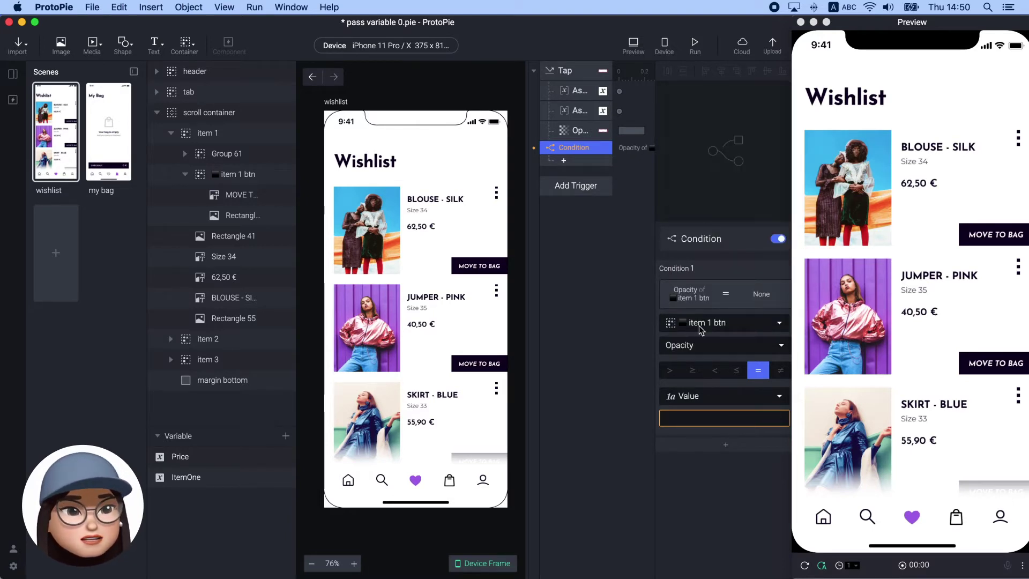
click(709, 417)
text(100)
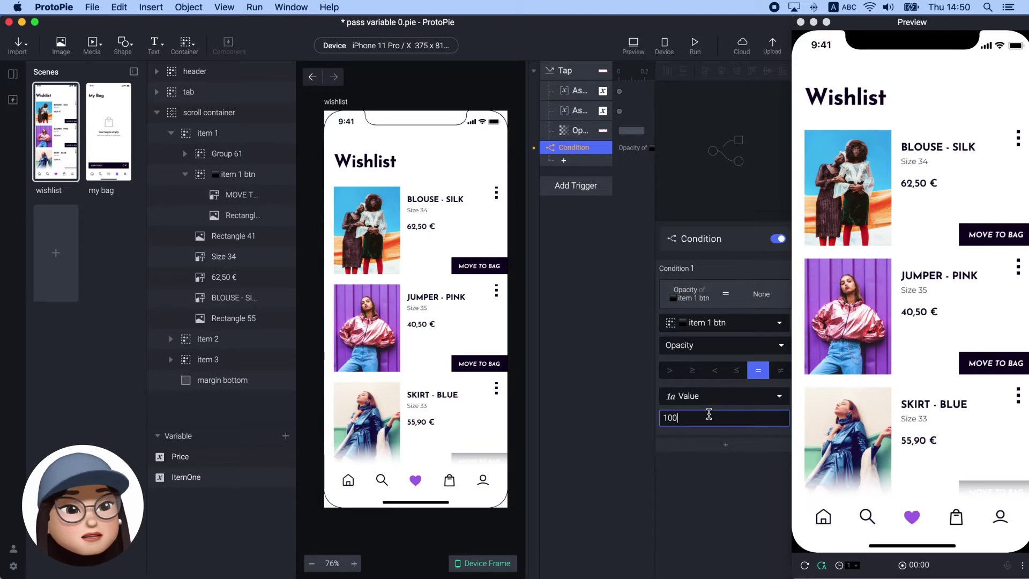
key(Return)
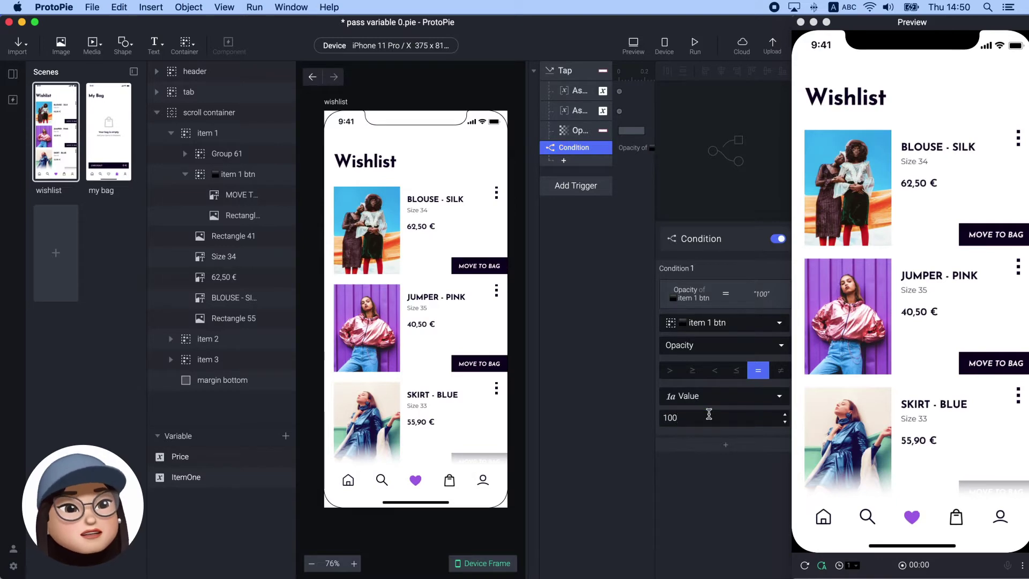
Step: Nest the Opacity and both Assign responses under the Condition and test item 1 in preview
click(574, 135)
shift+click(578, 96)
drag(578, 98, 579, 157)
click(589, 230)
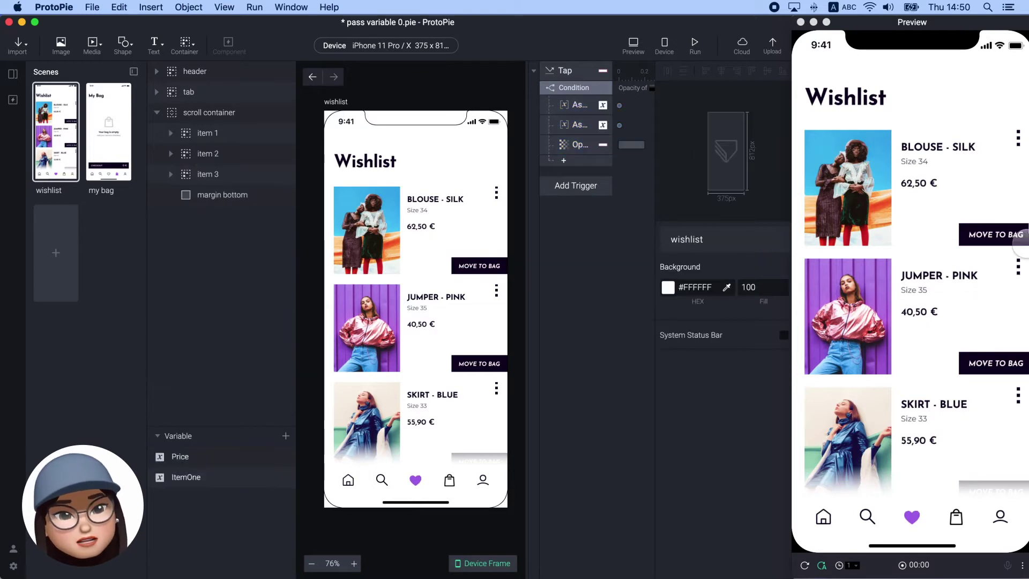
click(989, 237)
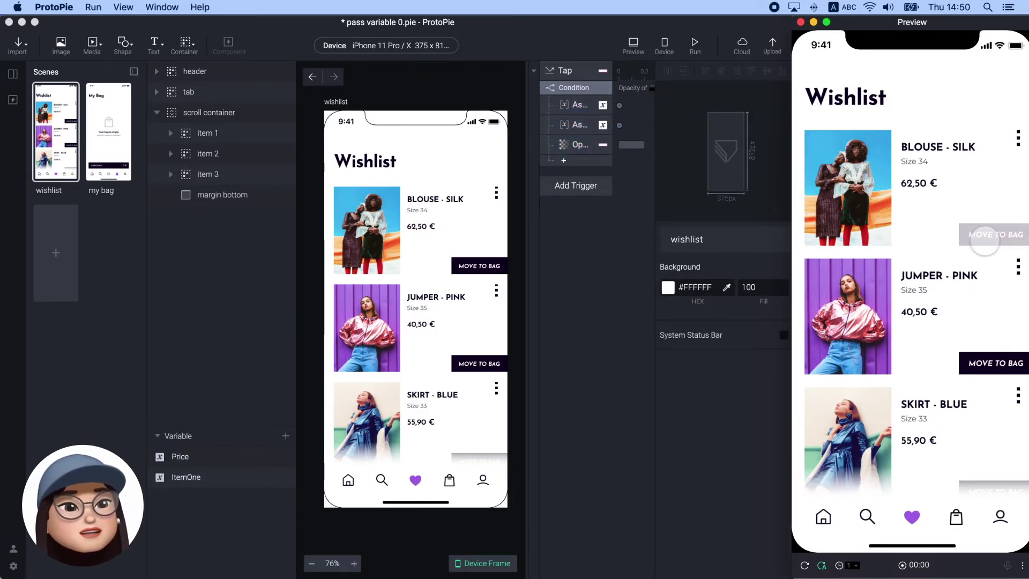
Step: Review the new ItemTwo and ItemThree variables, then select the leftover ItemOne_copy variable
click(642, 412)
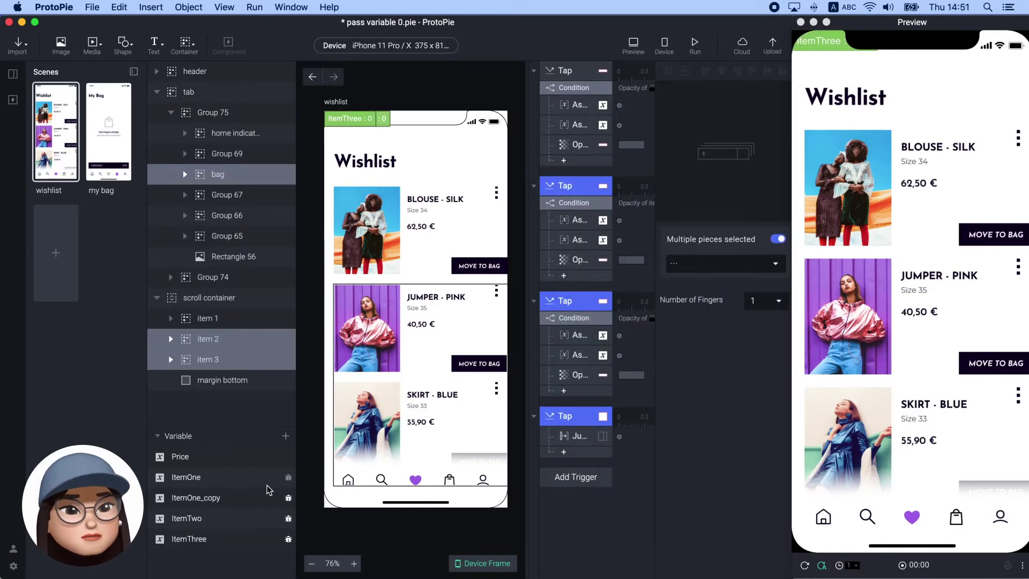
click(270, 518)
click(281, 539)
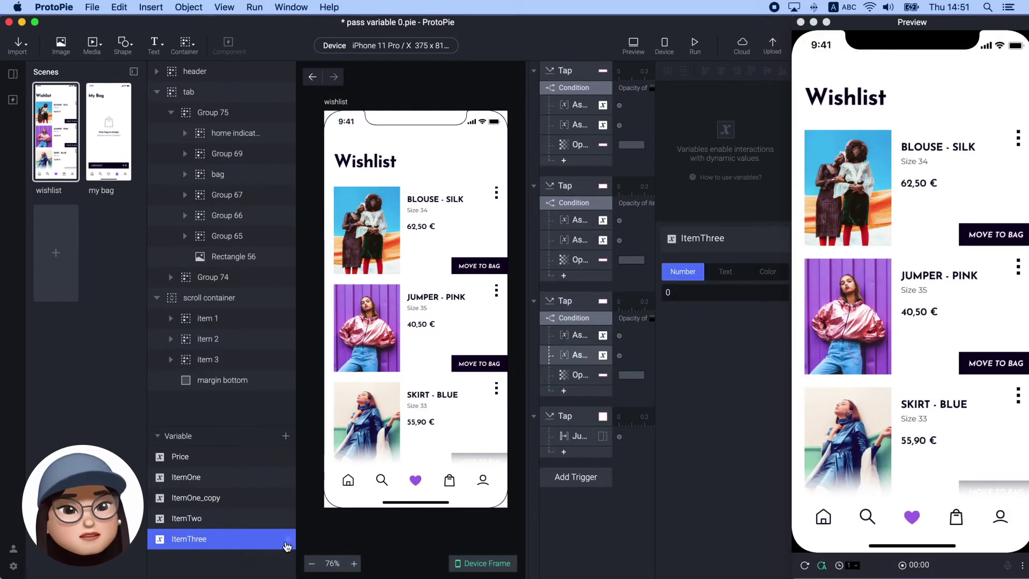
click(336, 530)
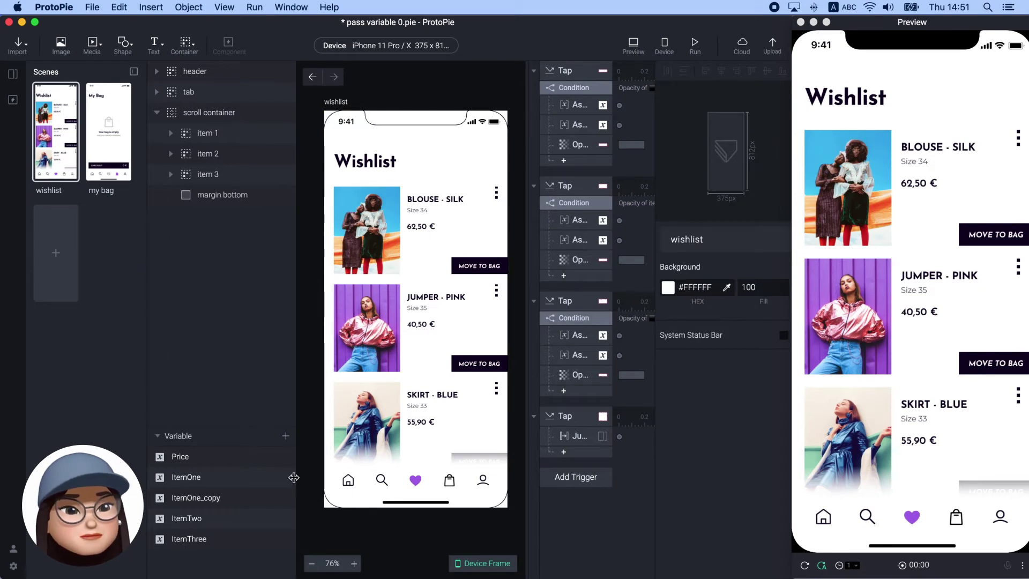
click(209, 498)
Step: Delete ItemOne_copy and show live debug values for Price, ItemOne, ItemTwo and ItemThree
key(Delete)
click(288, 457)
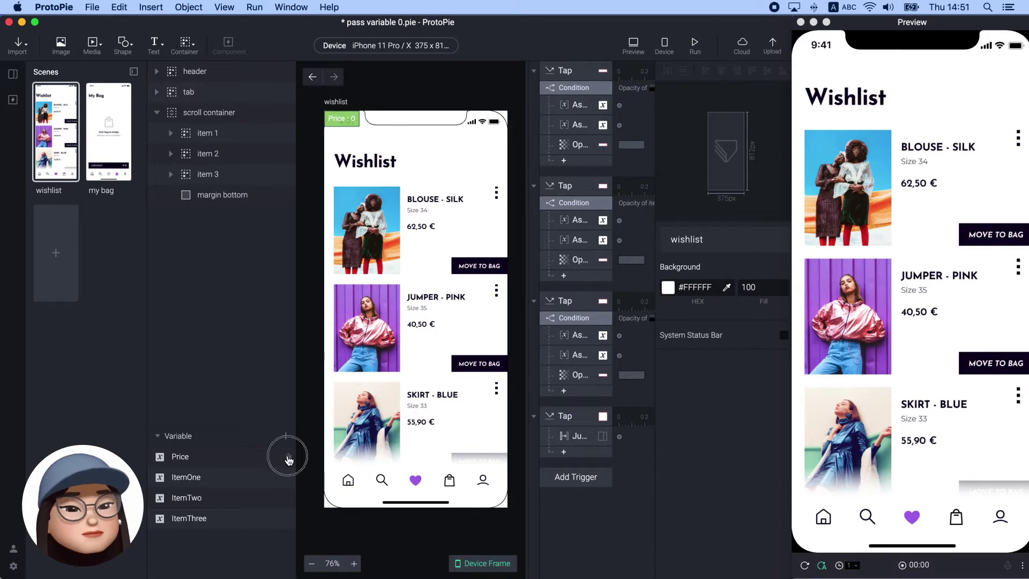
click(289, 477)
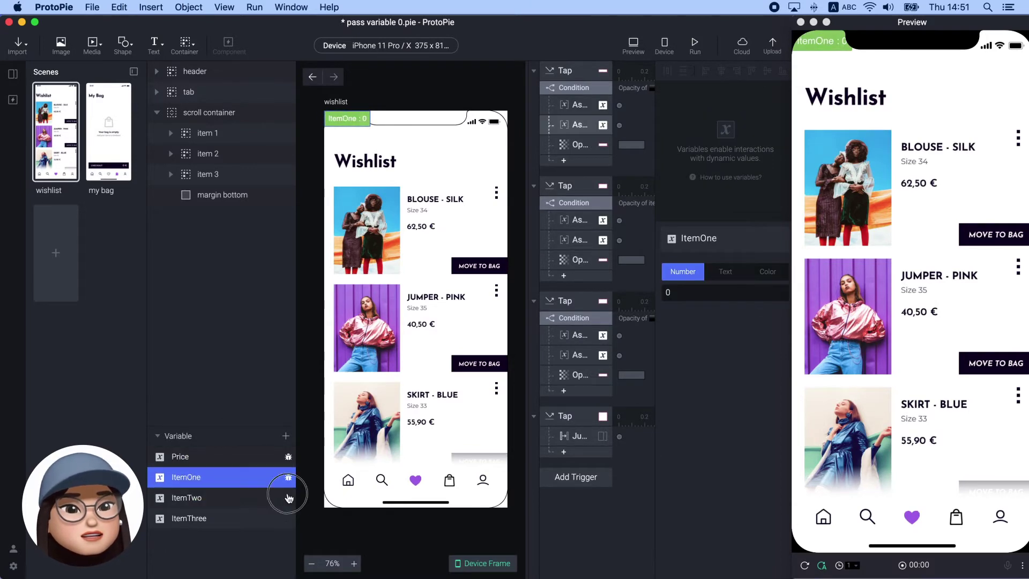
click(288, 498)
click(288, 518)
Step: Move the ItemTwo and ItemOne value labels down in the preview window
click(824, 45)
drag(824, 45, 820, 159)
drag(817, 42, 819, 79)
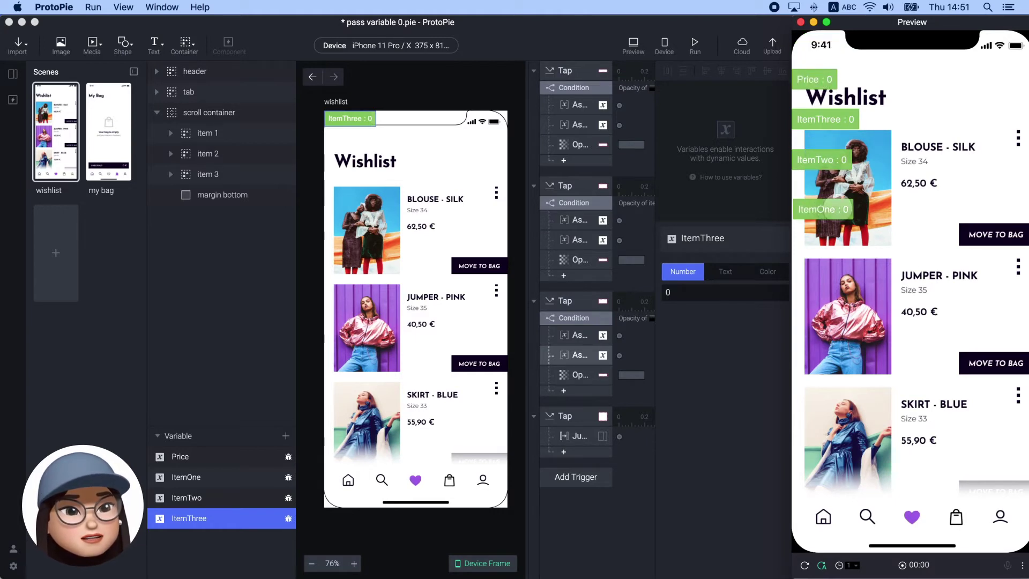
Step: Bag the blouse, pink jumper and blue skirt in Preview, then open My Bag
click(985, 234)
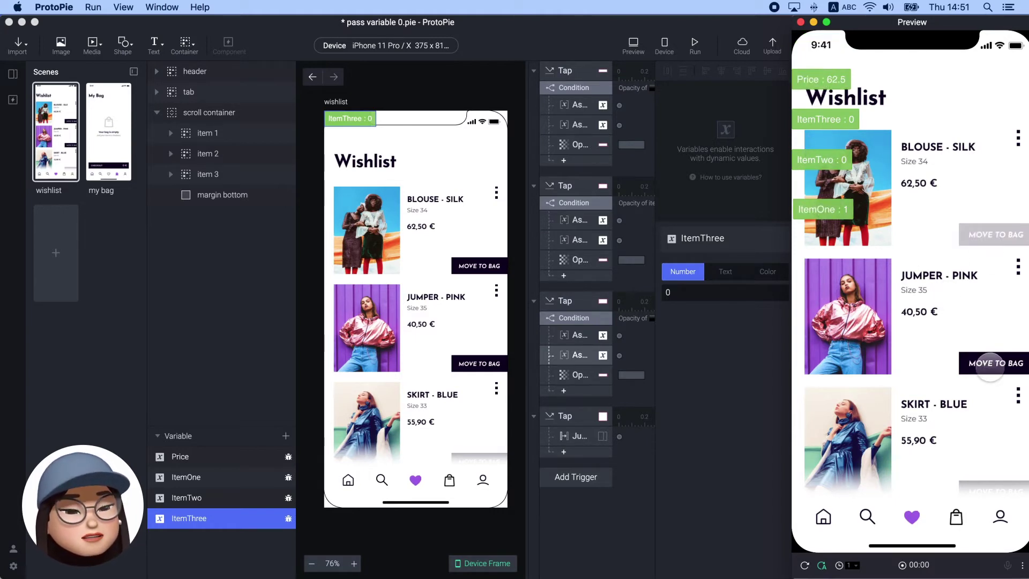
click(990, 370)
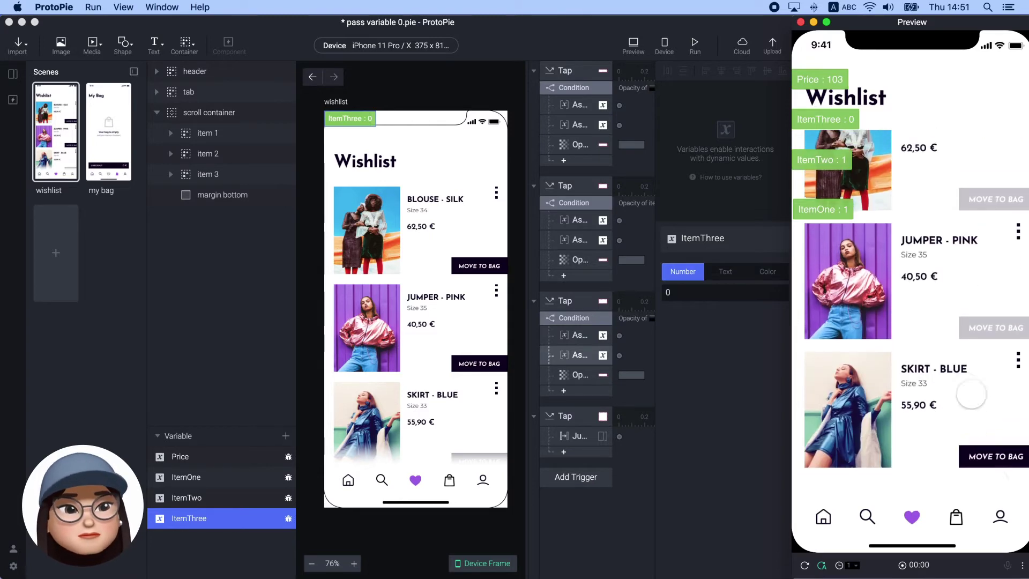
click(990, 457)
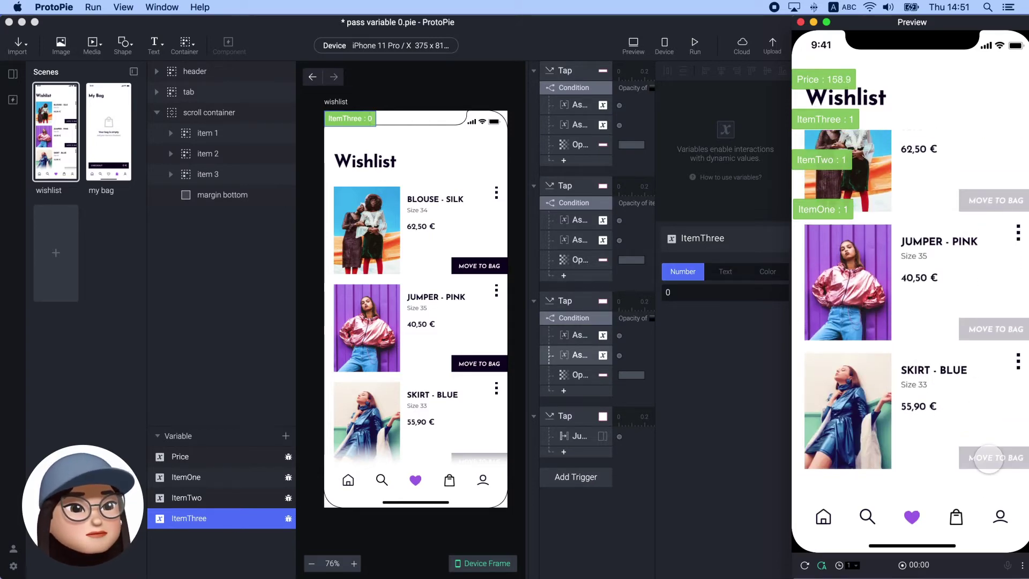
click(957, 517)
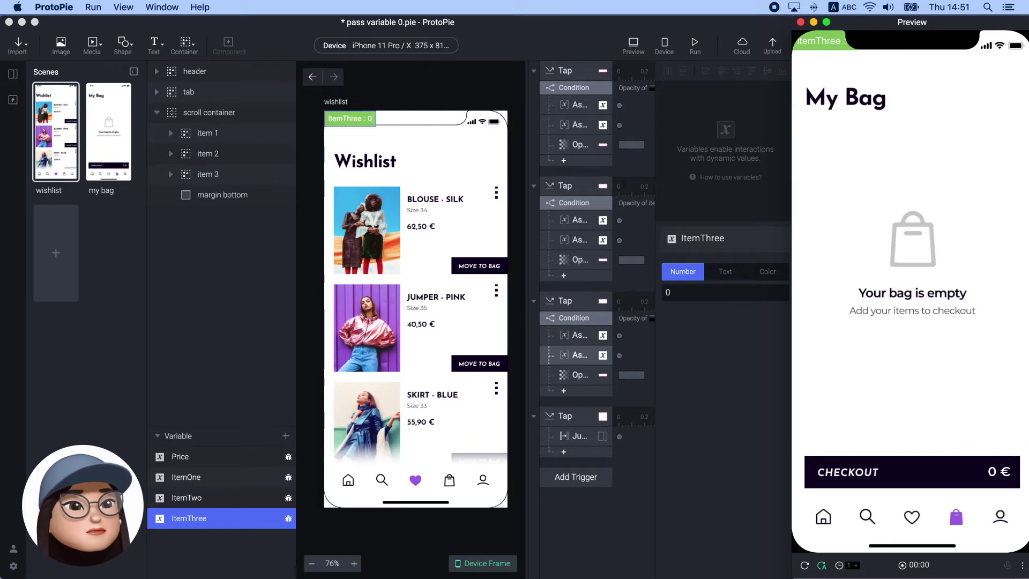
Step: Open the my bag scene and move the ItemThree, ItemTwo and ItemOne labels down
click(127, 153)
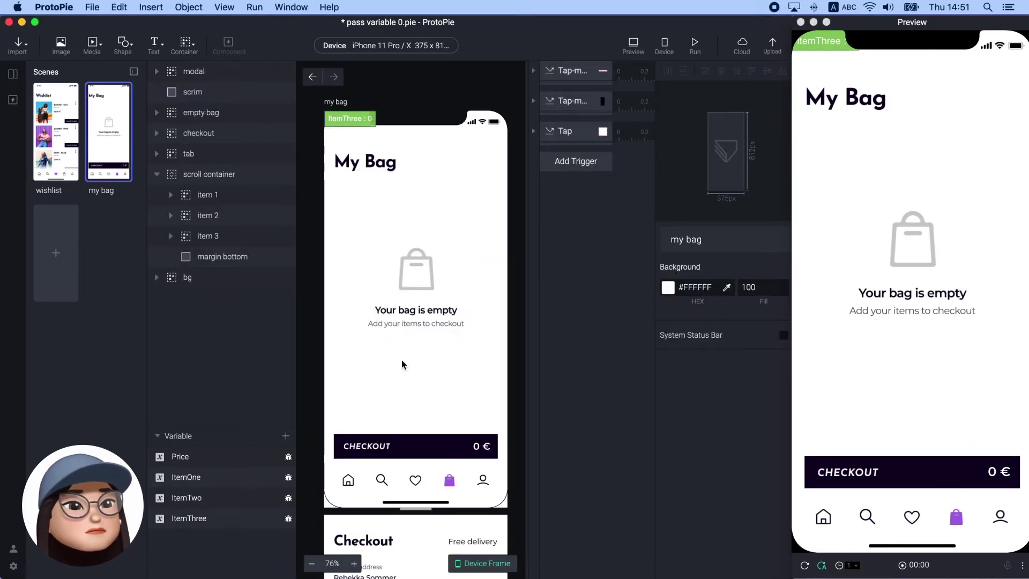
drag(819, 41, 823, 159)
drag(818, 40, 814, 112)
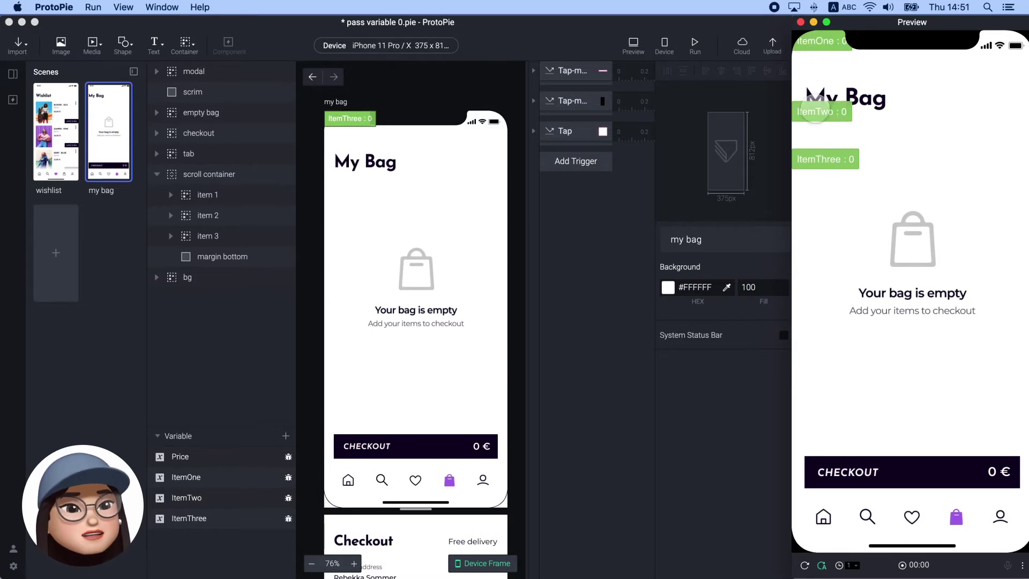
drag(819, 40, 820, 81)
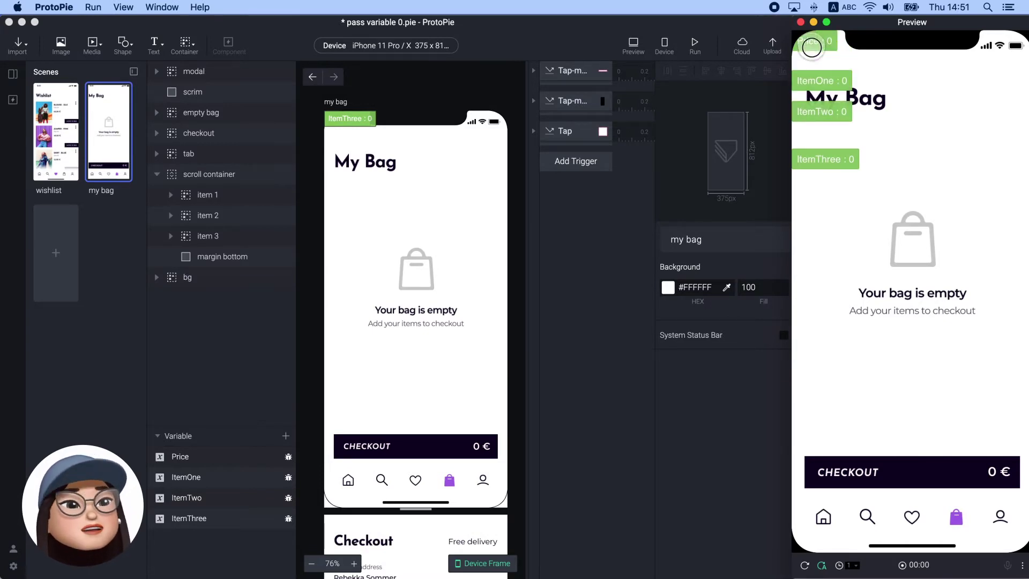
Step: Add a Start trigger to my bag with a Text response
click(573, 161)
click(574, 161)
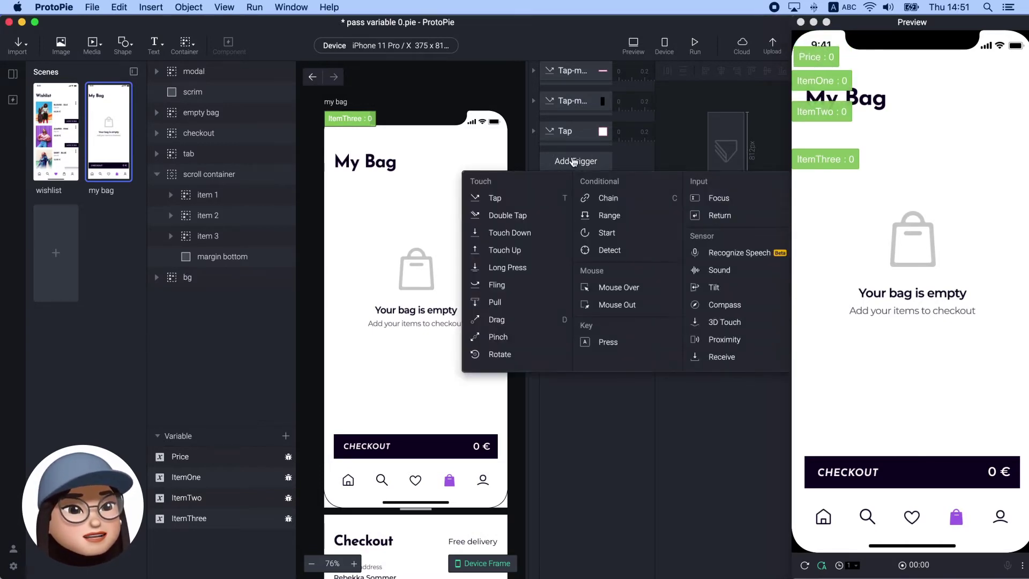
click(606, 232)
click(567, 181)
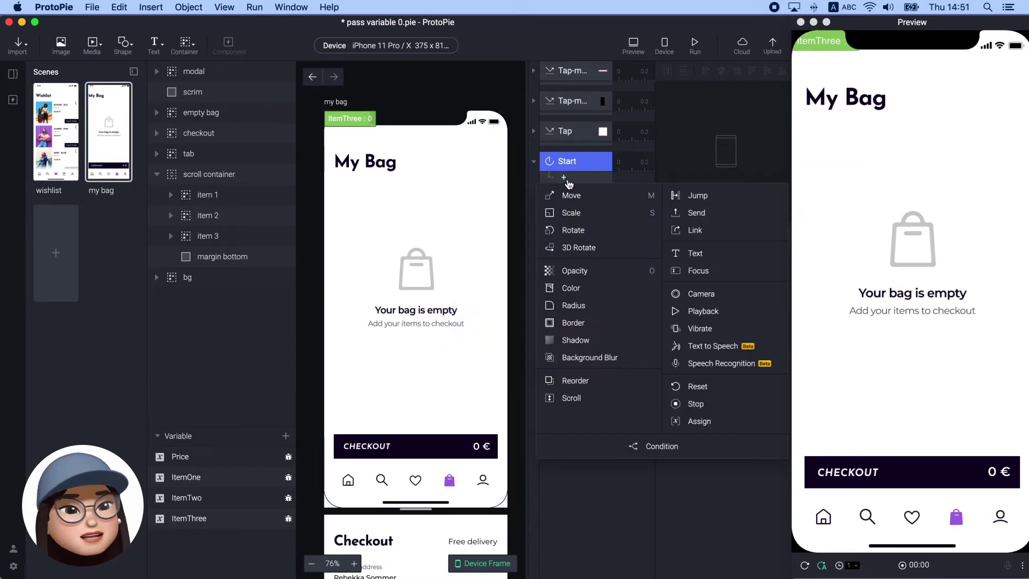
click(696, 254)
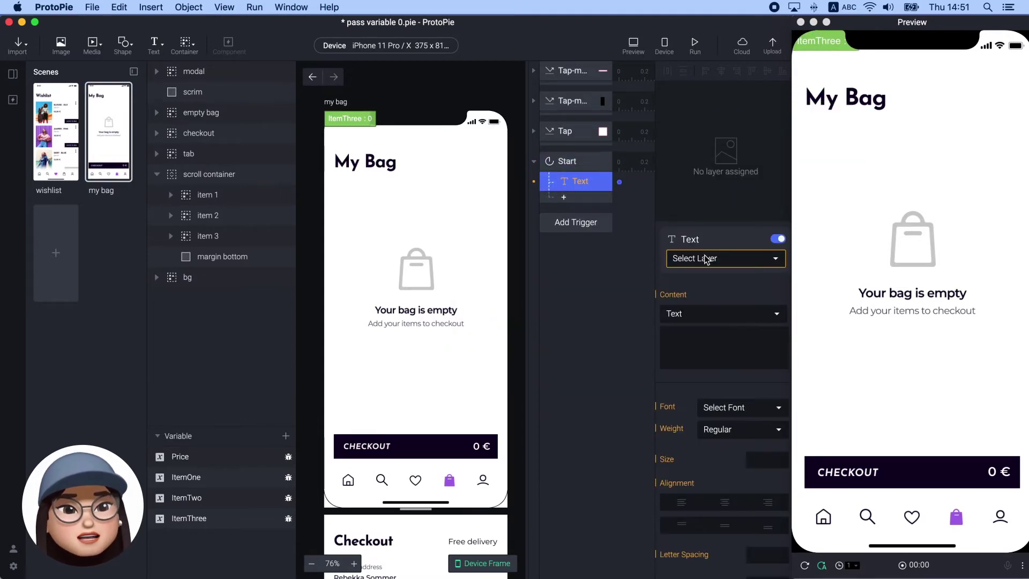
Step: Target the Price text layer and set its content to a formula
click(705, 256)
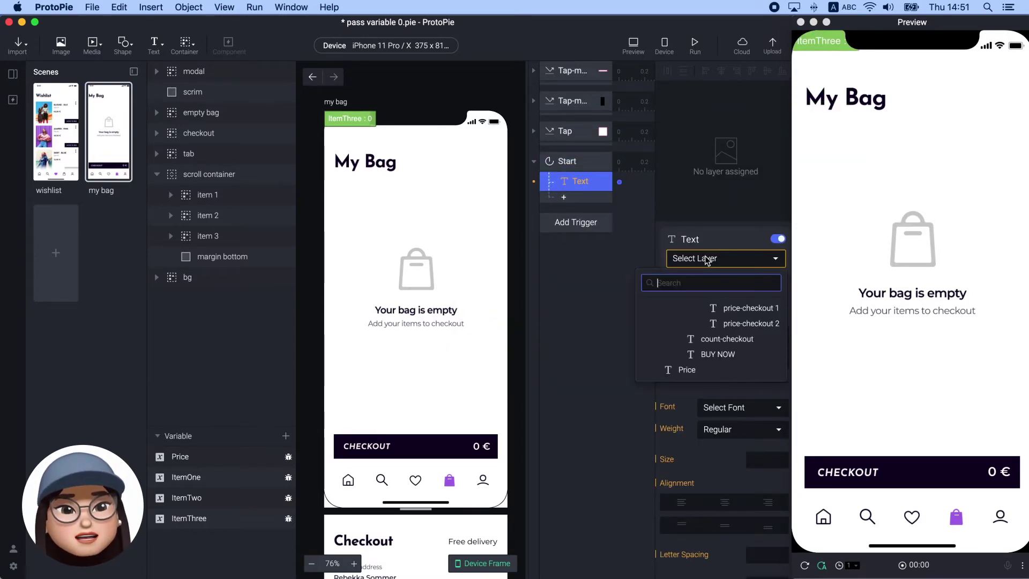
click(683, 375)
click(745, 315)
click(748, 326)
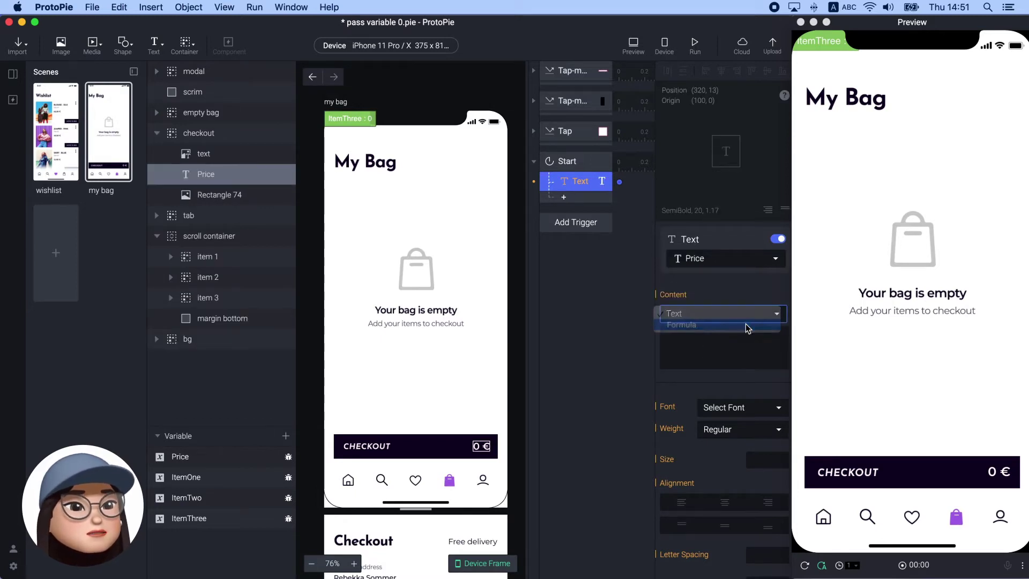
Step: Build the formula Price + "€" in the formula editor
click(745, 335)
click(743, 334)
click(696, 382)
text(+ "")
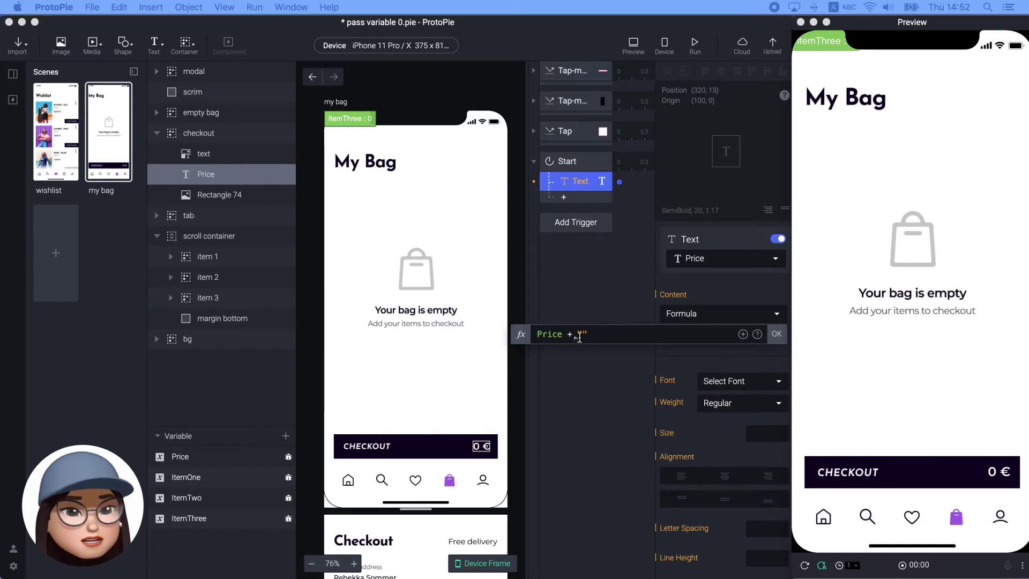
click(579, 338)
text(€)
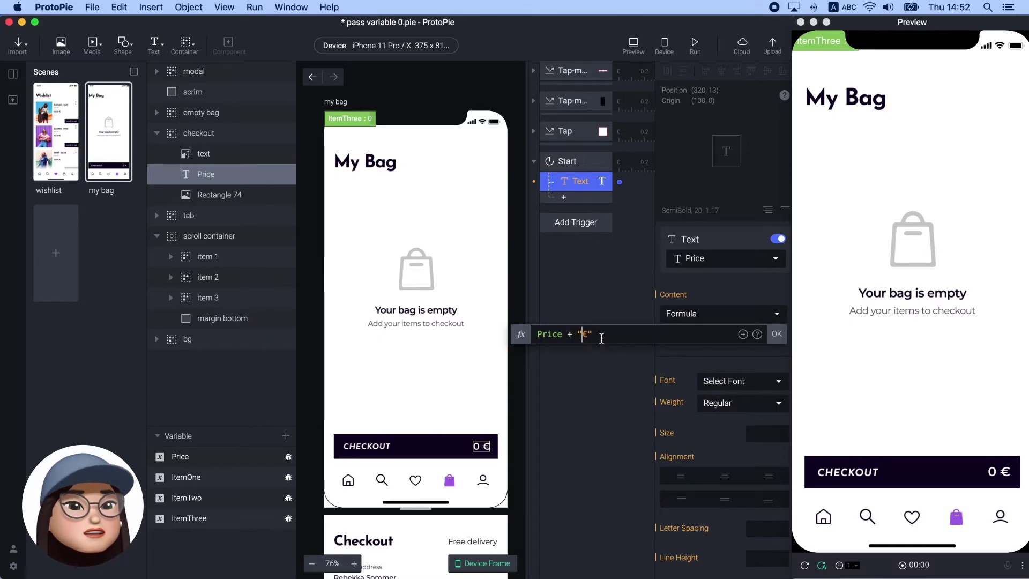
Step: Copy the #.###,00 pattern from the docs and apply format(Price,"#.###,00") + "€"
key(super+Tab)
drag(571, 370, 496, 370)
key(super+c)
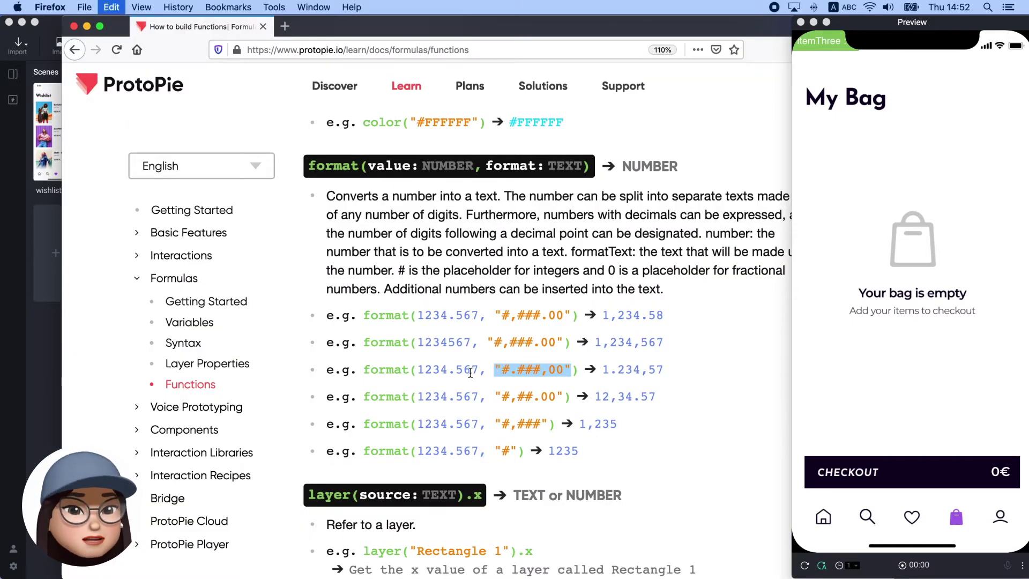
key(super+Tab)
click(719, 338)
click(710, 336)
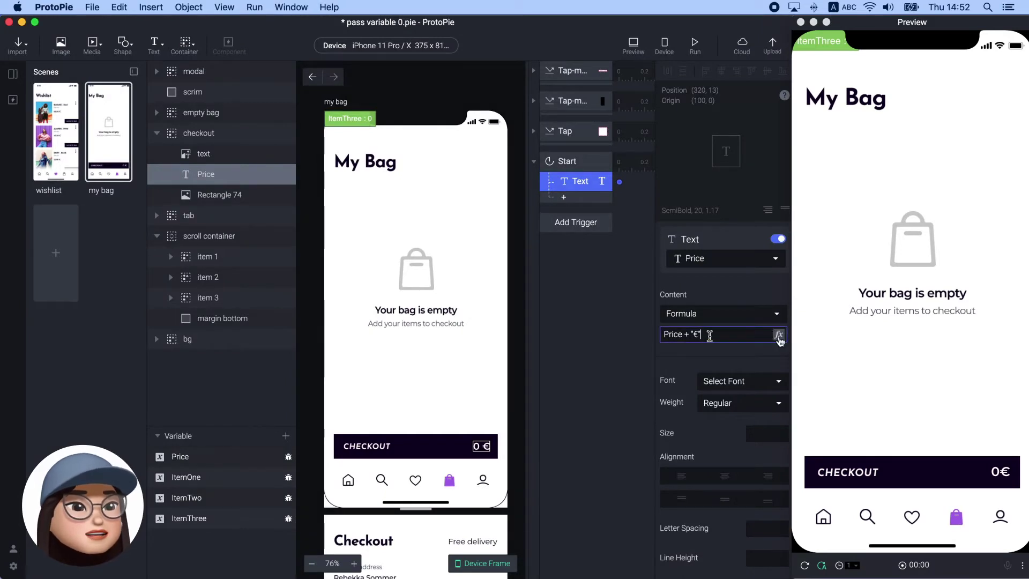
click(780, 336)
text(form)
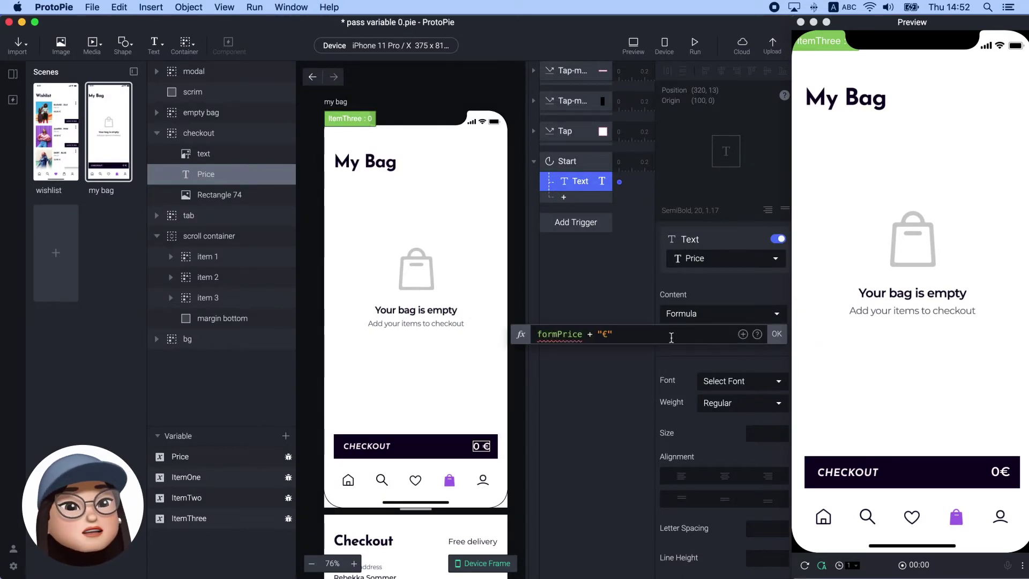
text(at)
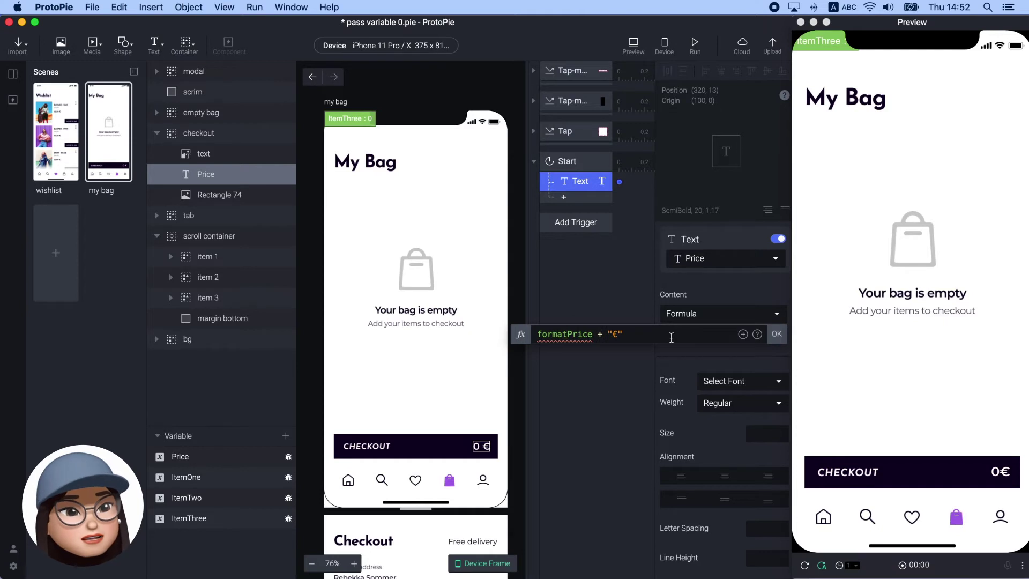
text((Price)
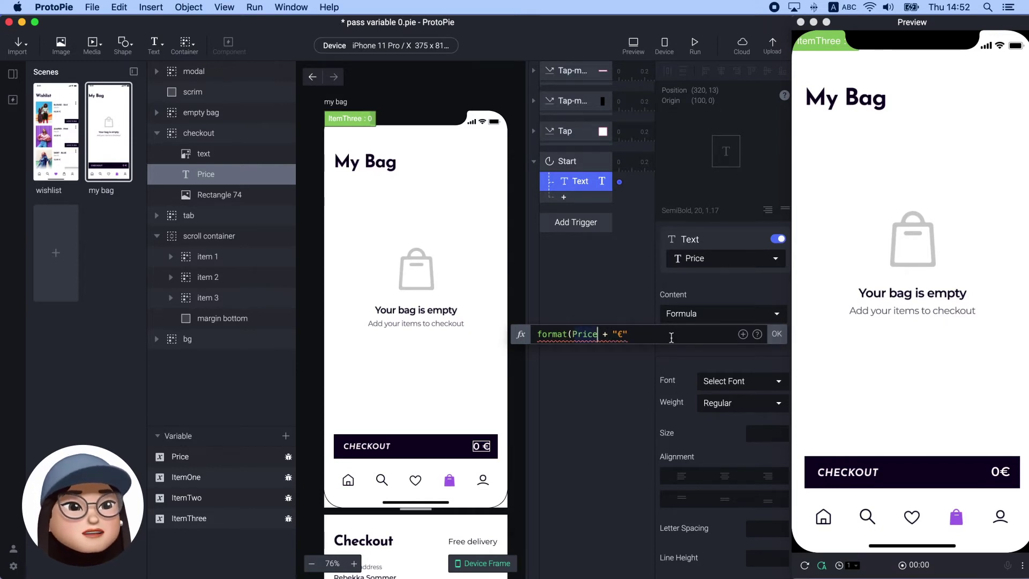
text(,"#.###,00")
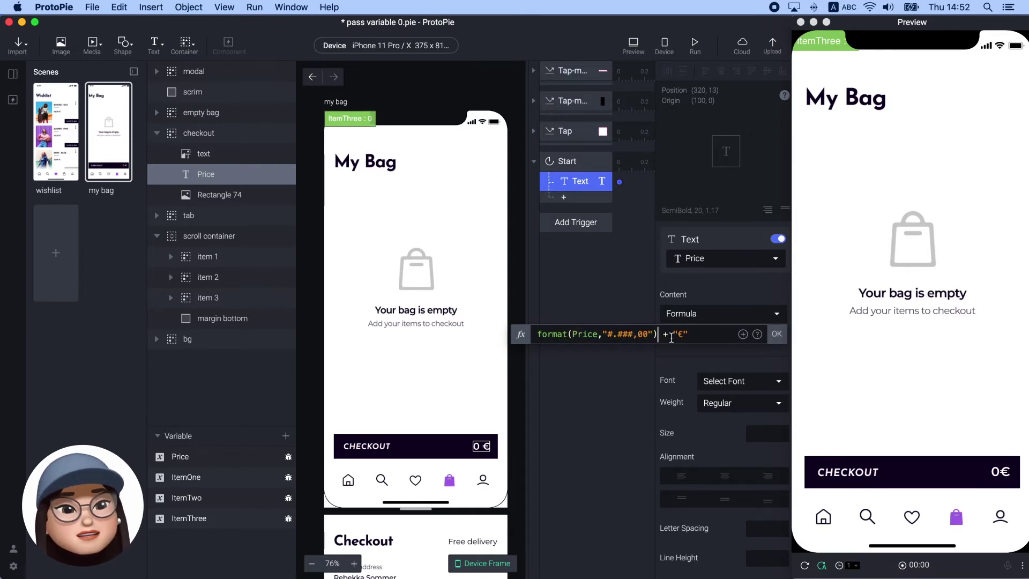
click(776, 334)
Step: Bag the silk blouse in Preview and confirm My Bag's checkout shows 62,50€
click(911, 517)
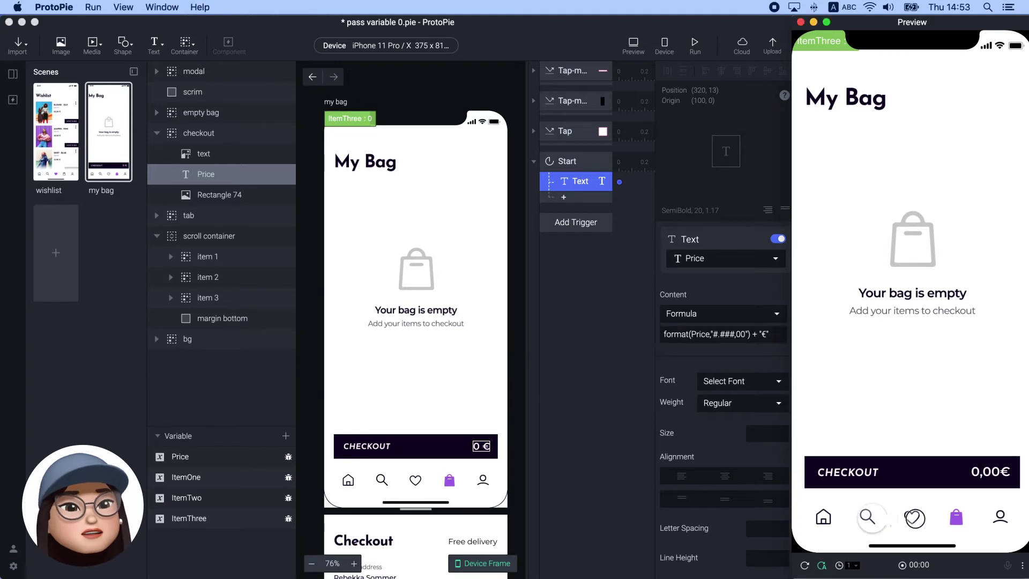
click(987, 236)
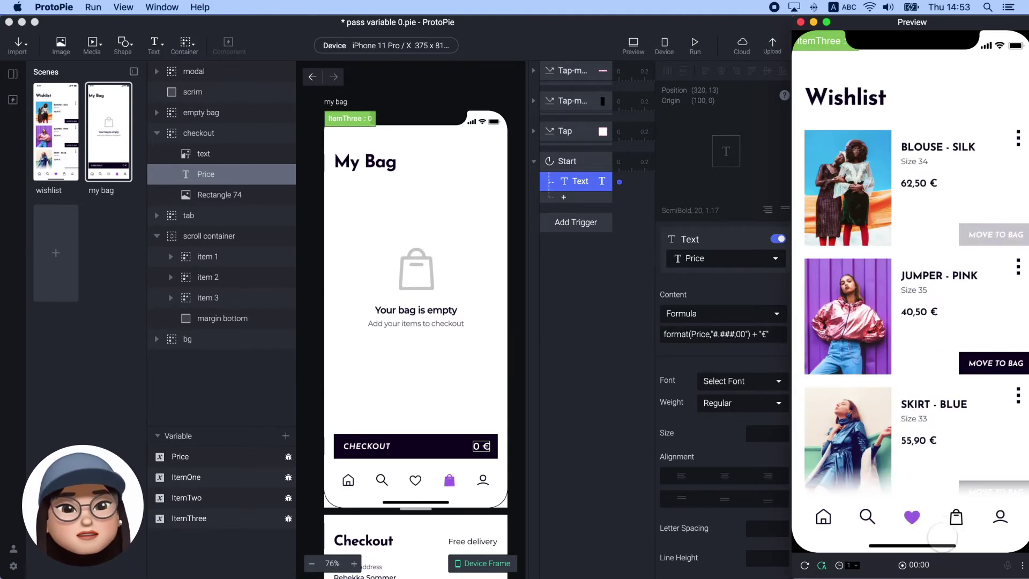
click(956, 517)
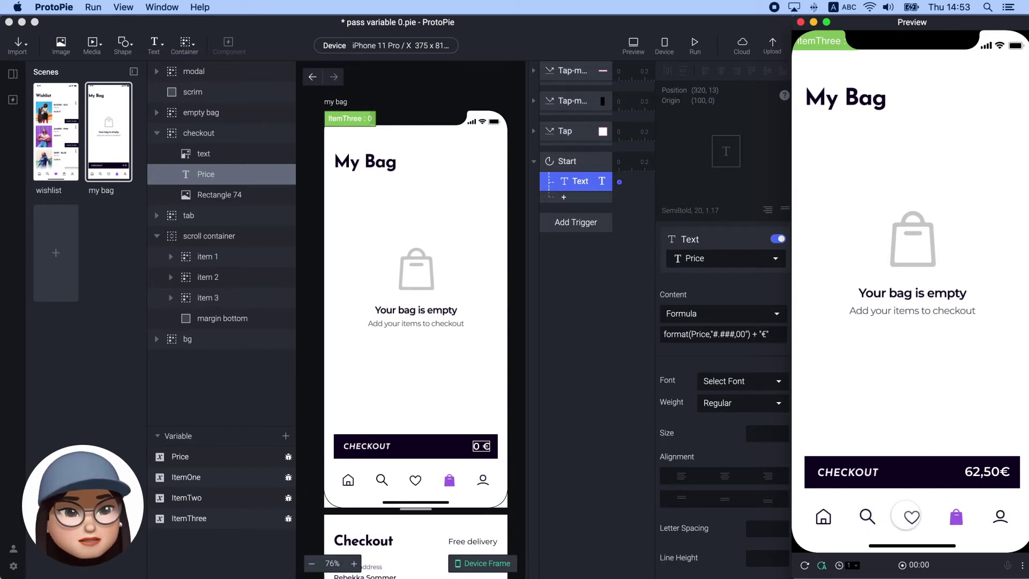
click(565, 415)
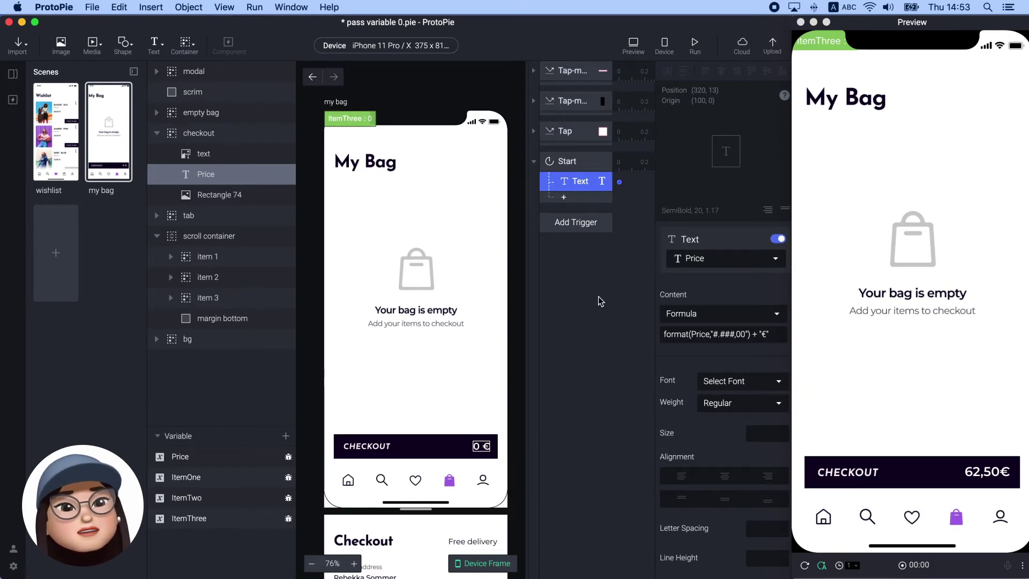
Step: Duplicate the Text response twice, targeting price-checkout 1 and price-checkout 2
key(super+d)
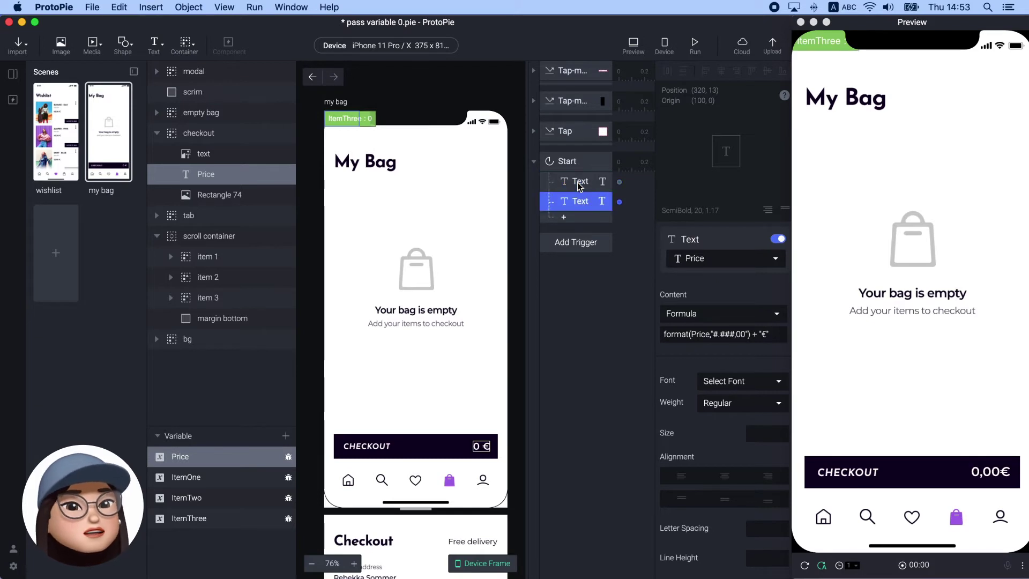
key(super+d)
click(583, 202)
click(723, 260)
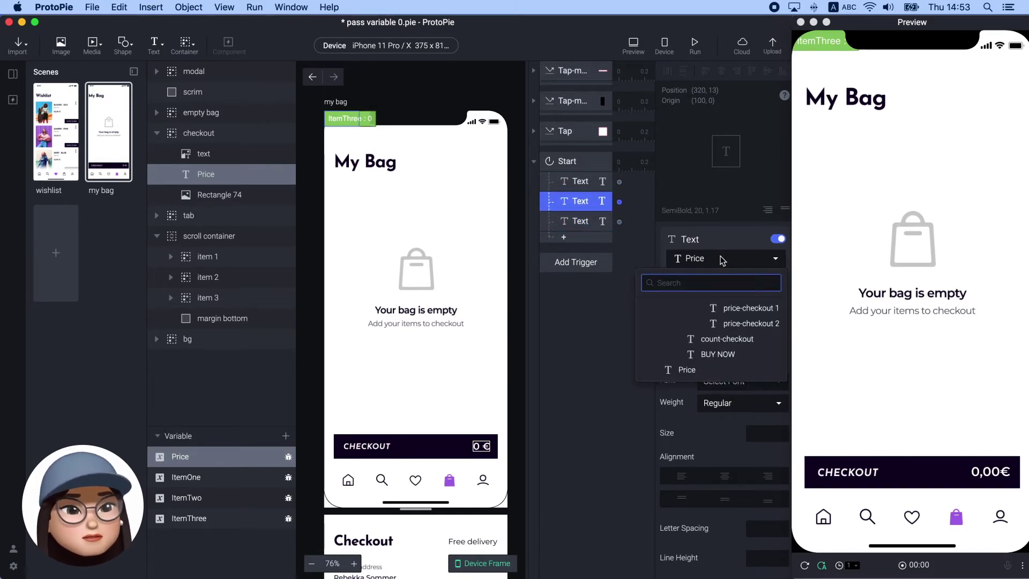
click(748, 308)
click(581, 221)
click(712, 261)
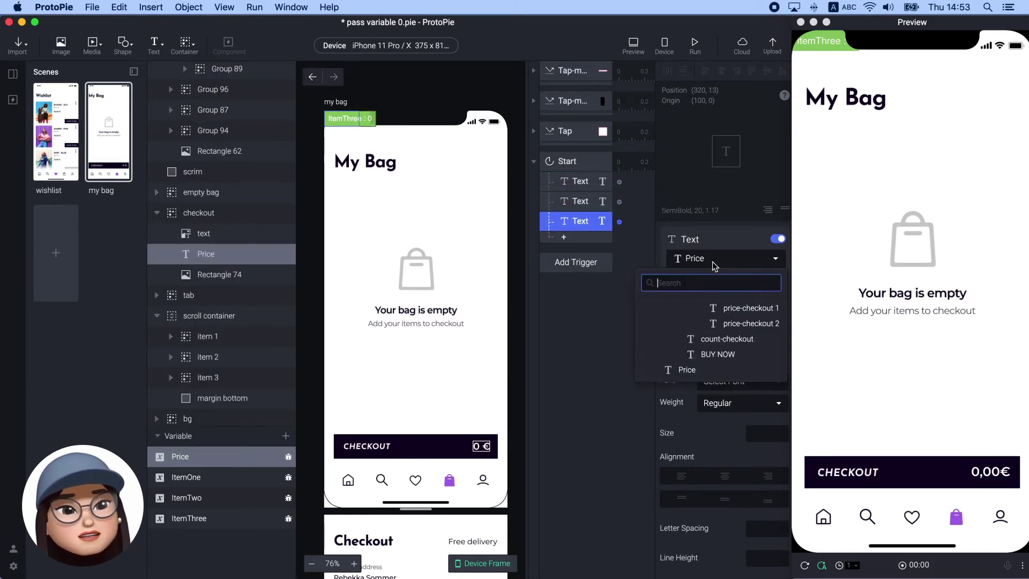
click(749, 323)
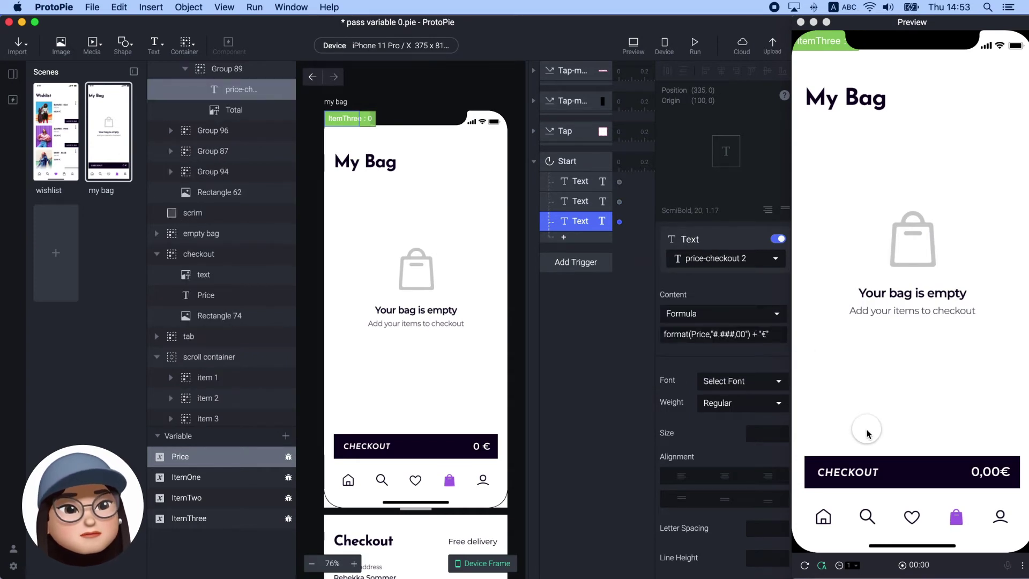
Step: Bag the pink jumper in Preview and open the checkout sheet to check totals
click(912, 517)
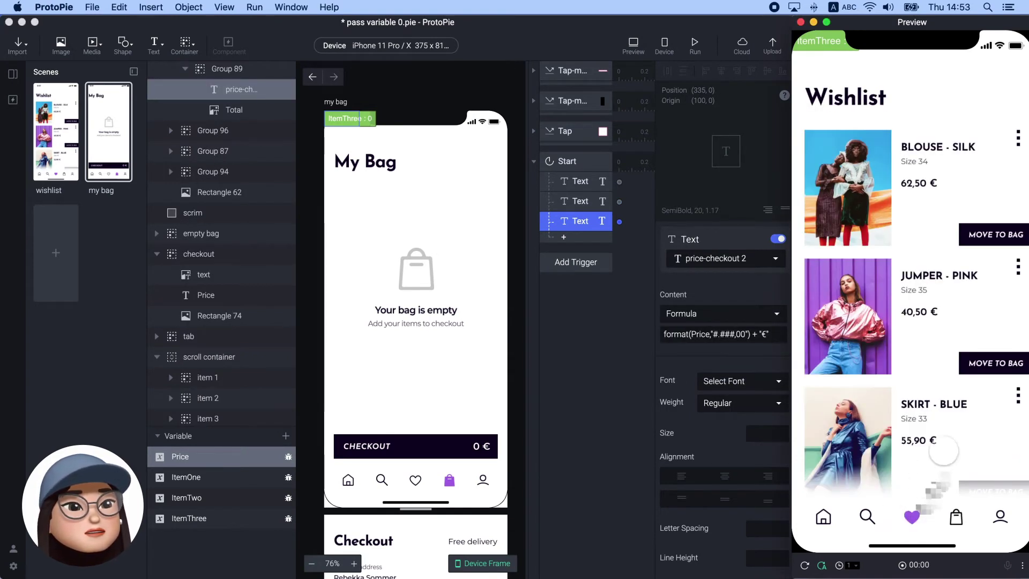
click(976, 364)
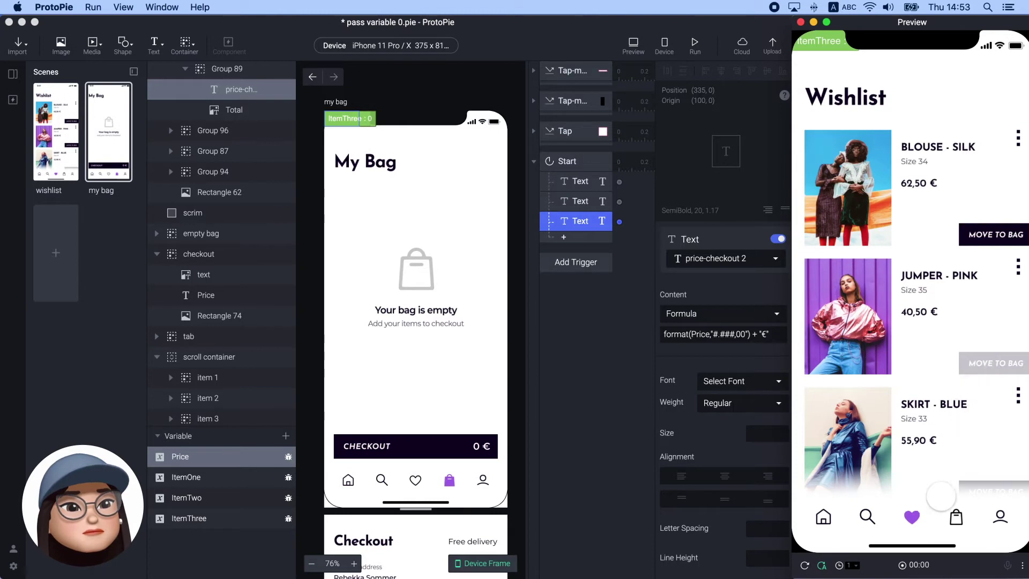
click(956, 518)
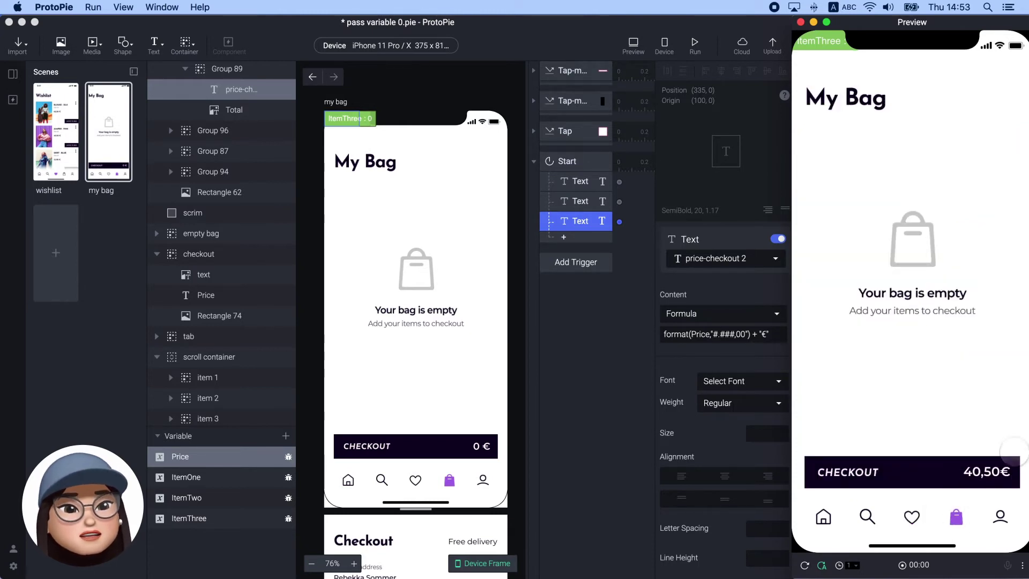
click(906, 471)
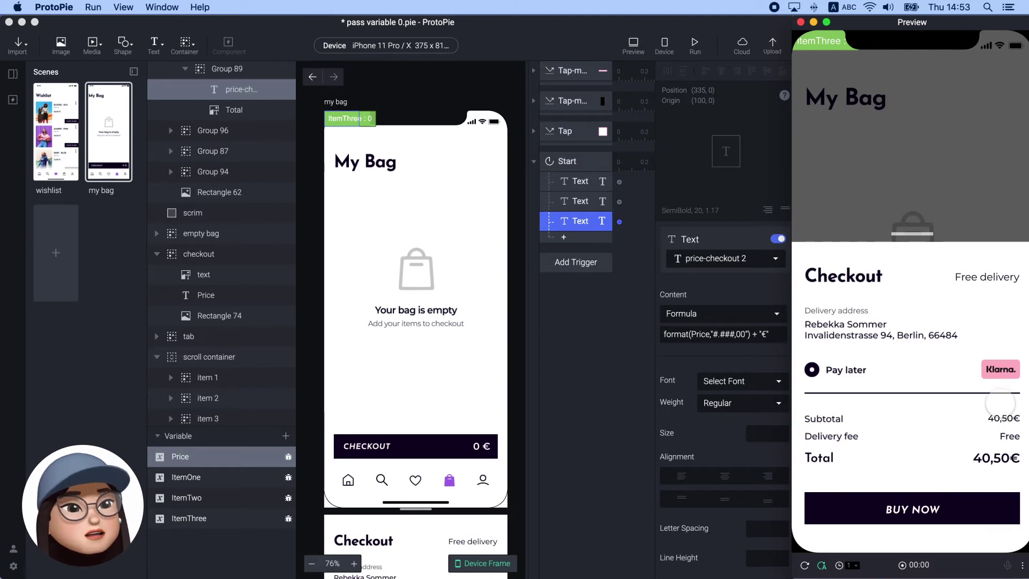
Step: Restart the preview, bag the silk blouse, and verify checkout Subtotal and Total read 62,50€
click(806, 567)
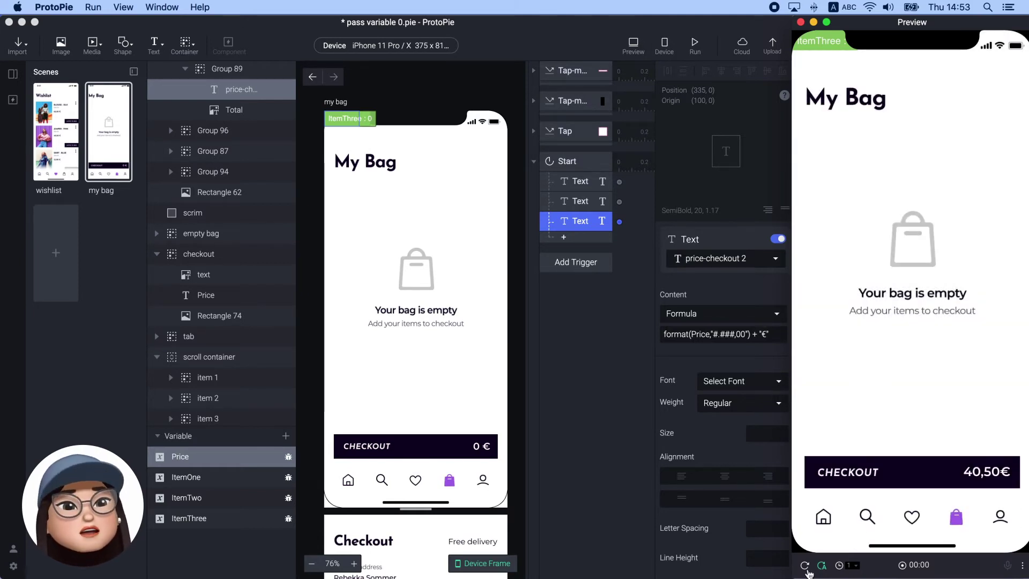
click(912, 517)
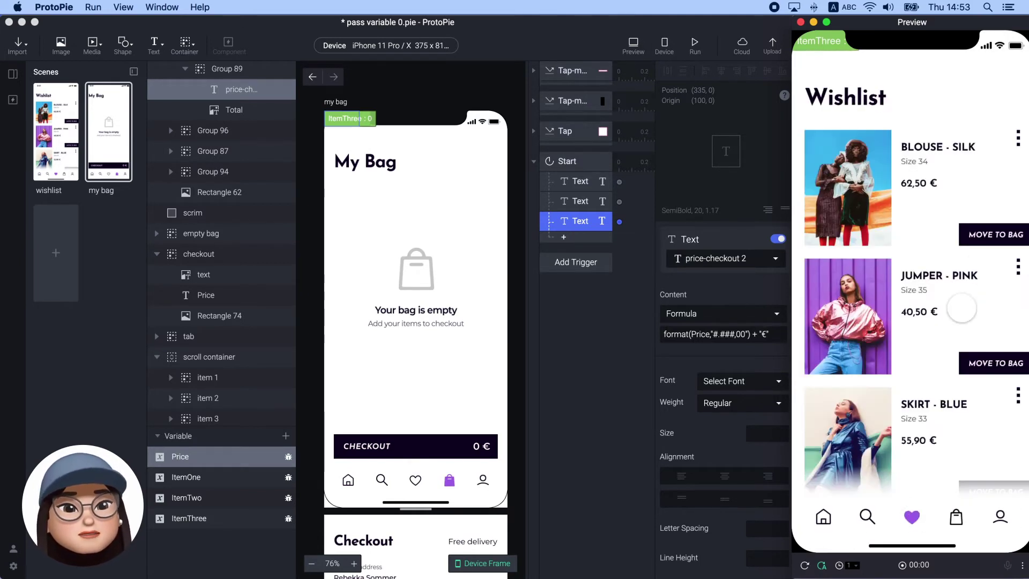
click(994, 236)
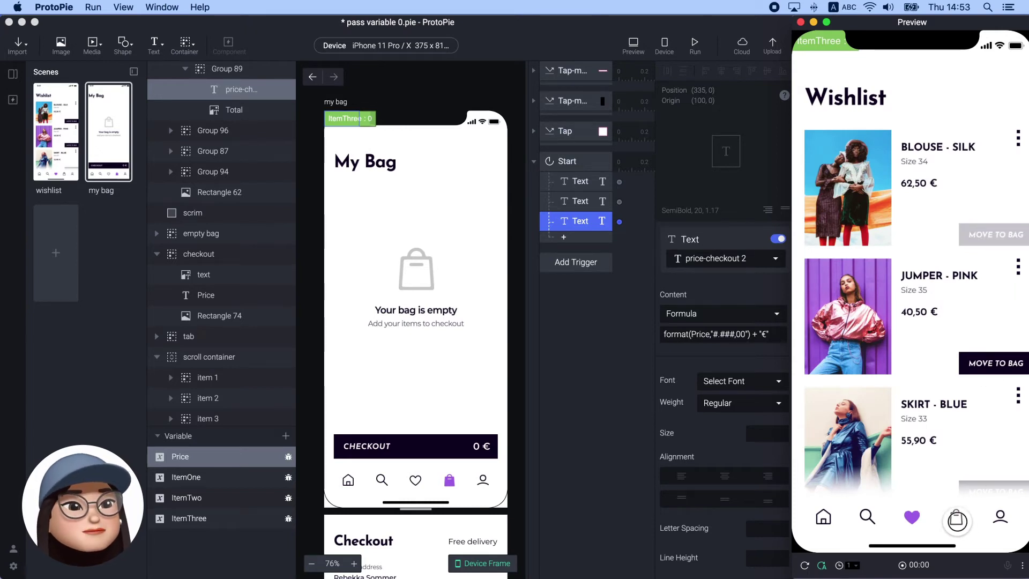
click(958, 520)
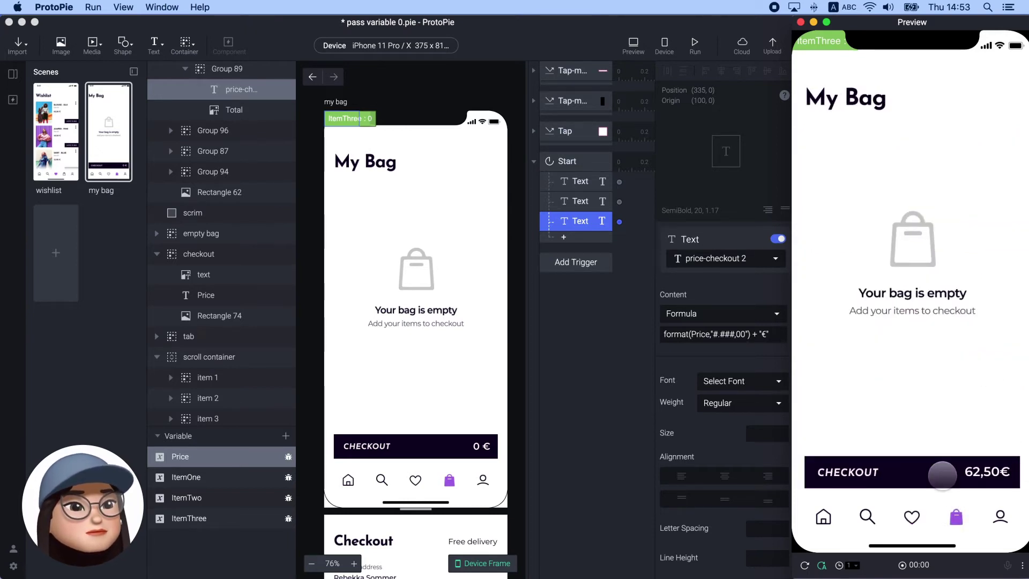
click(942, 474)
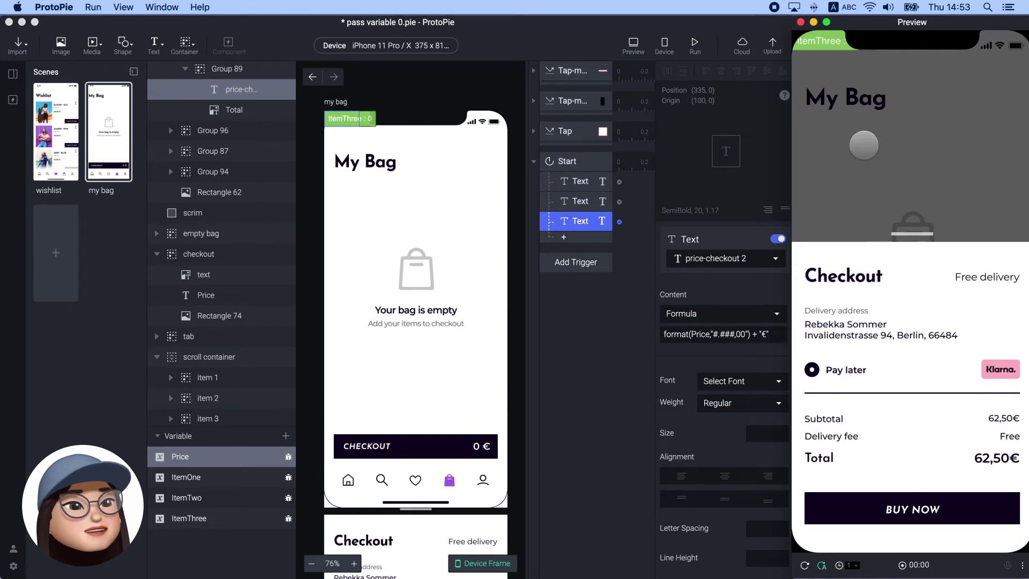
click(864, 145)
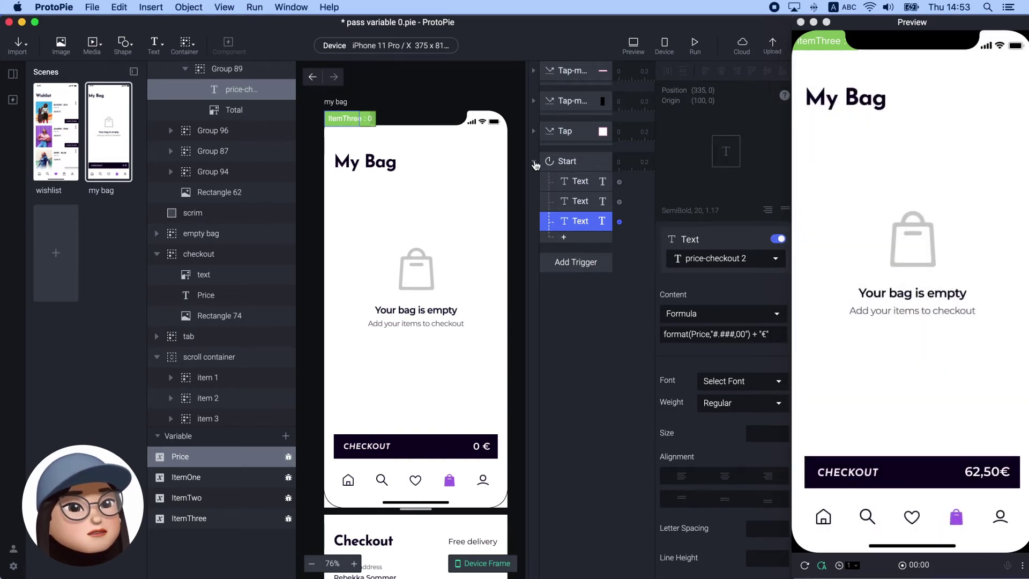
Step: Reload the preview, then go from the wishlist scene to the my bag scene
key(super+r)
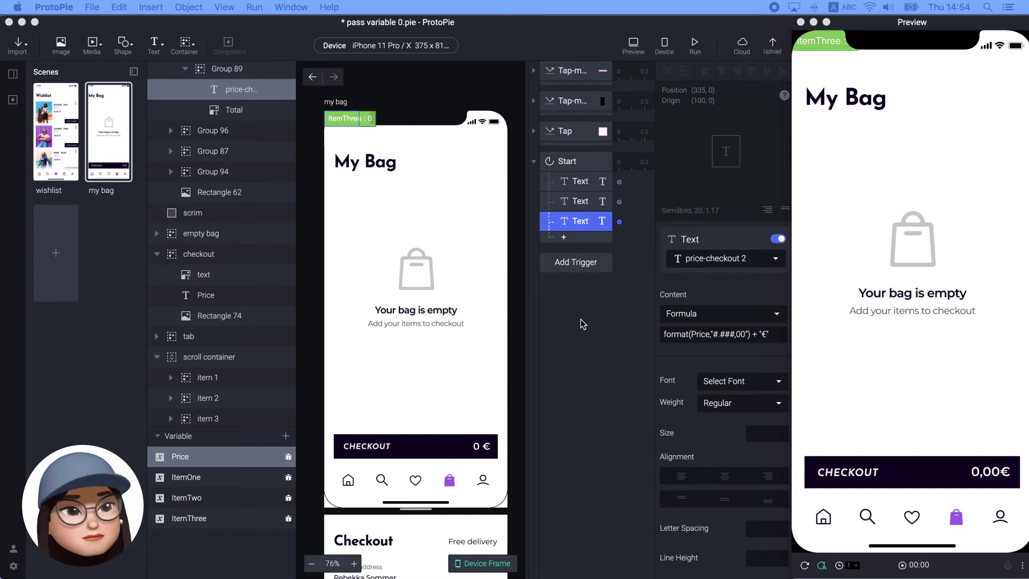
click(74, 144)
click(74, 143)
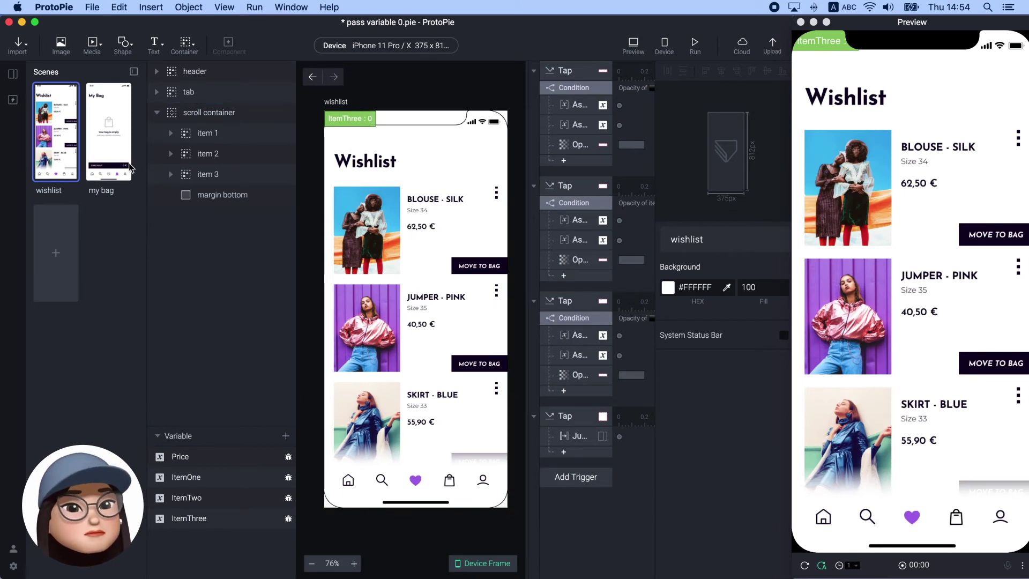
click(109, 131)
Step: Add a Condition response to Start checking ItemOne = 1
click(563, 236)
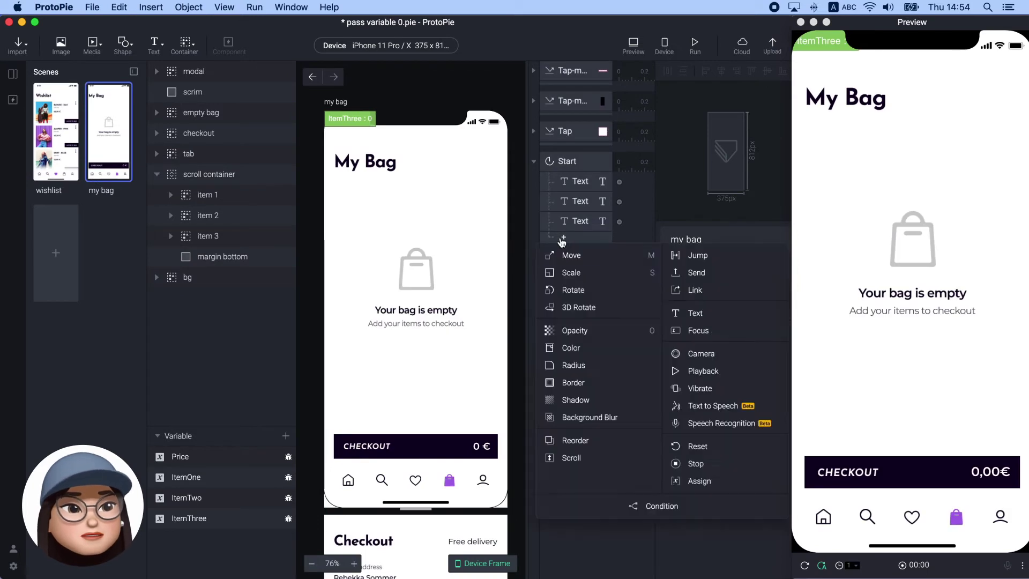
click(591, 510)
click(709, 323)
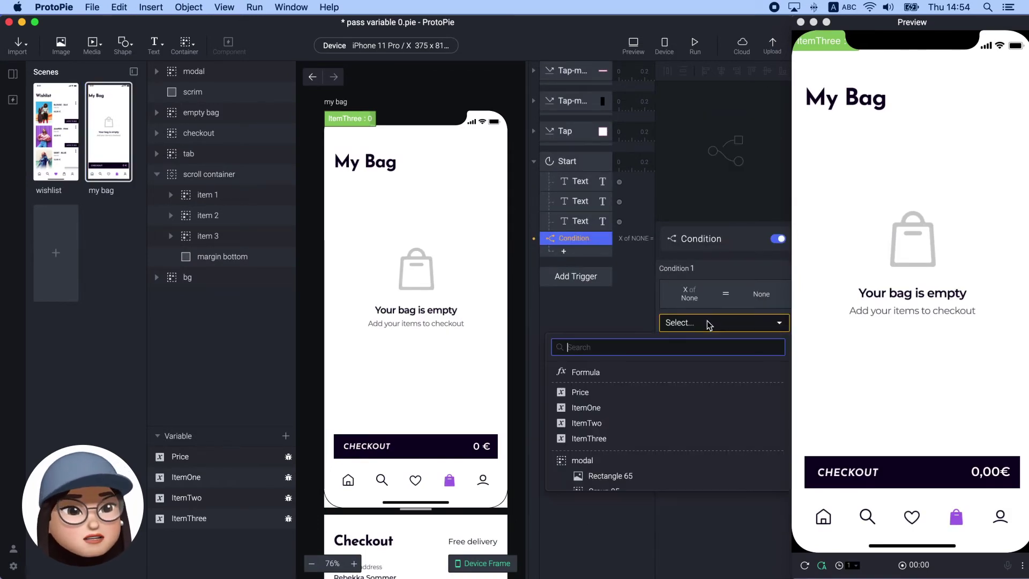
text(item)
click(670, 372)
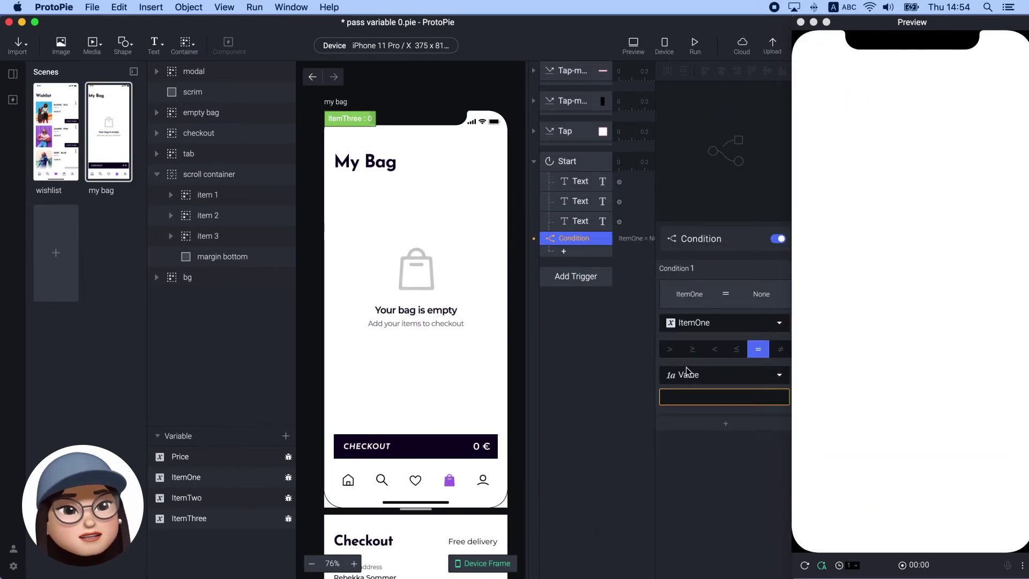
click(726, 397)
text(1)
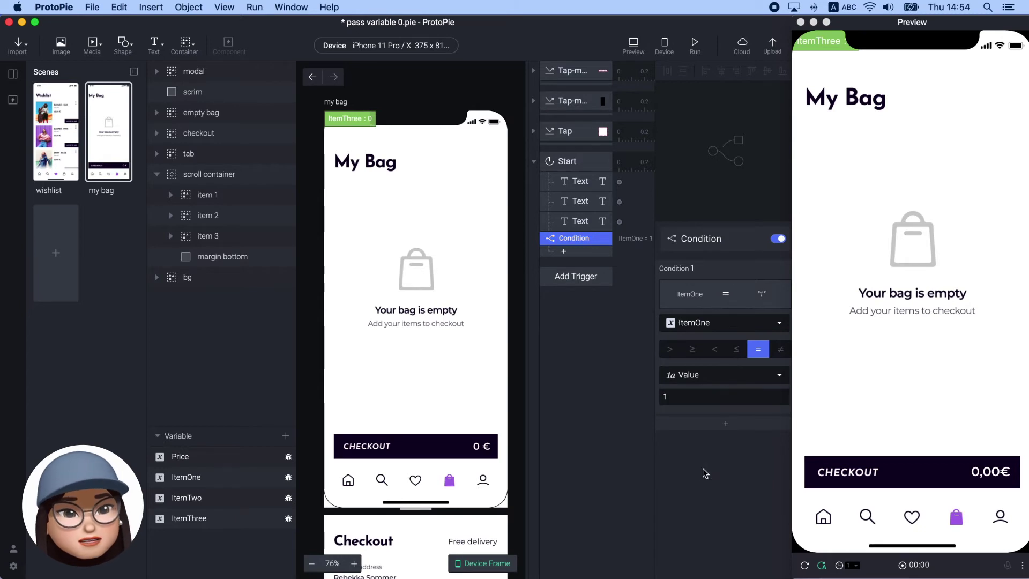
Step: Add a second condition checking ItemTwo ≠ 1
click(709, 425)
scroll(707, 421, down, 2)
click(706, 431)
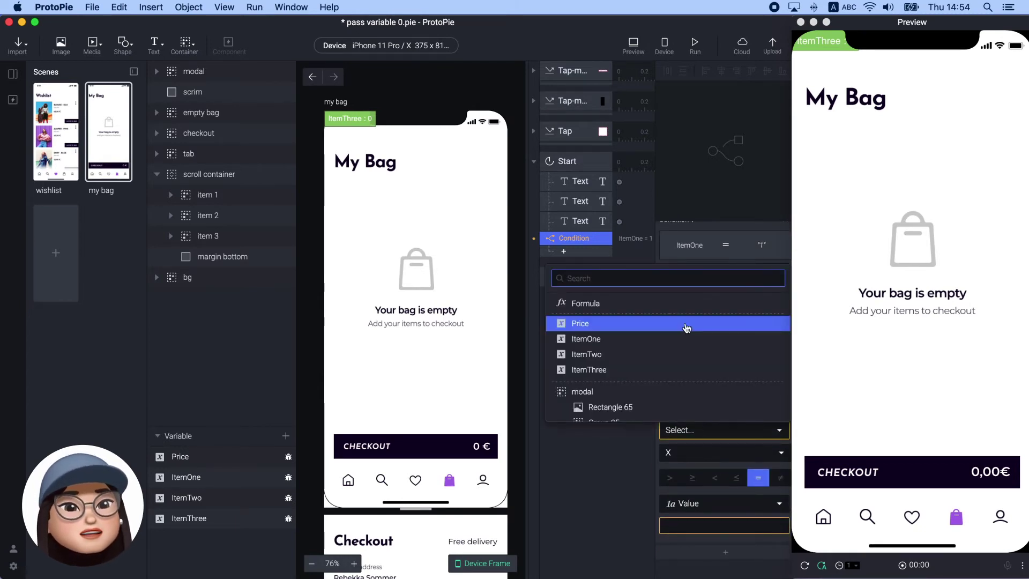
click(685, 355)
click(781, 477)
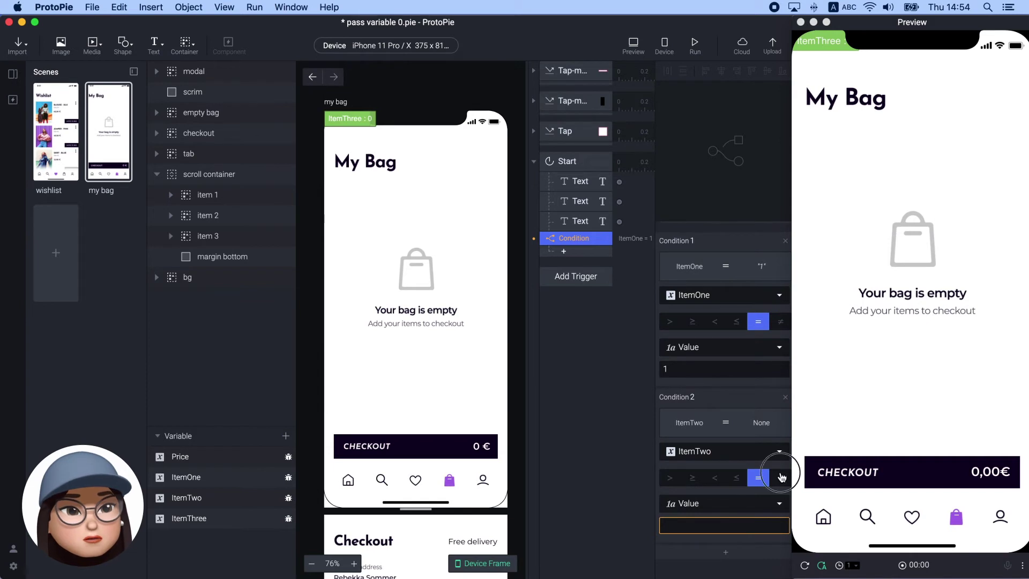
click(729, 519)
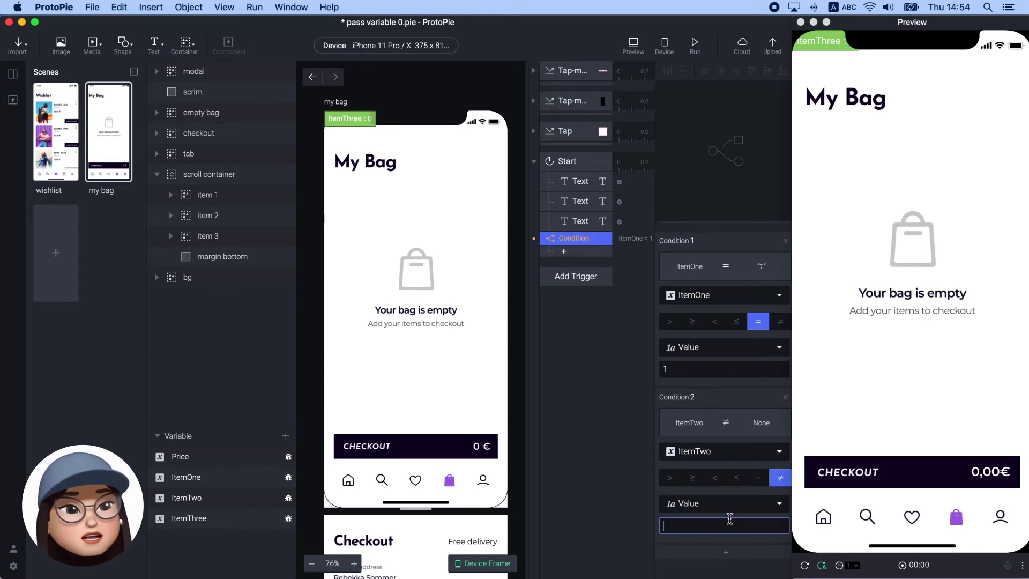
text(1)
Step: Add a third condition testing ItemThree with a not-equal check
click(713, 550)
scroll(715, 531, down, 4)
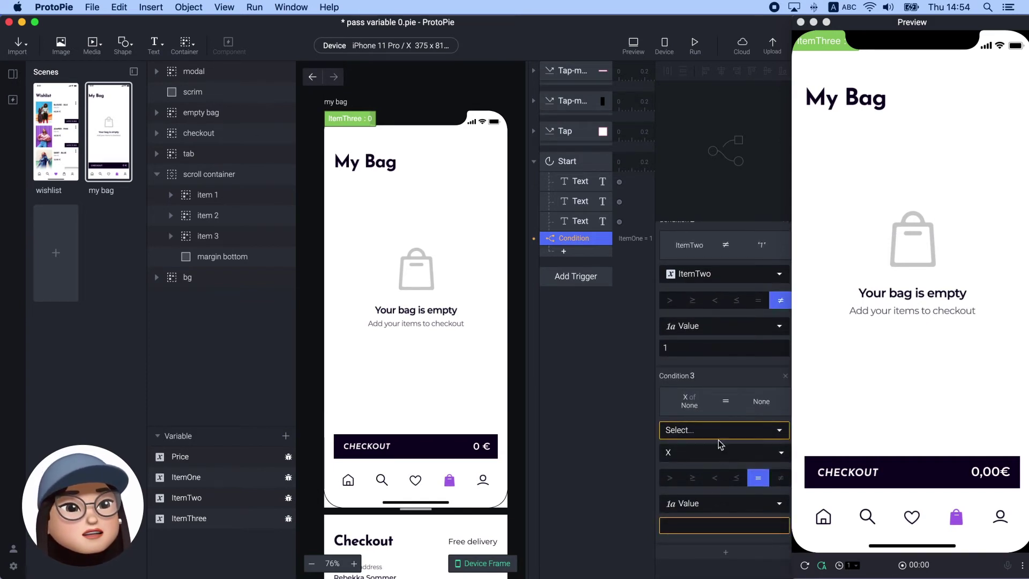
click(717, 432)
click(680, 367)
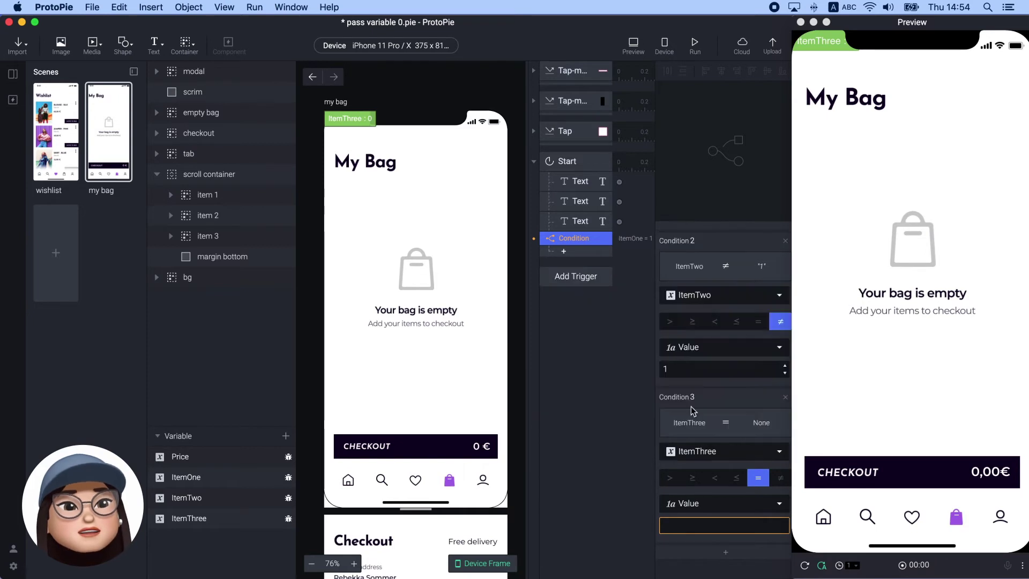
click(780, 478)
click(743, 523)
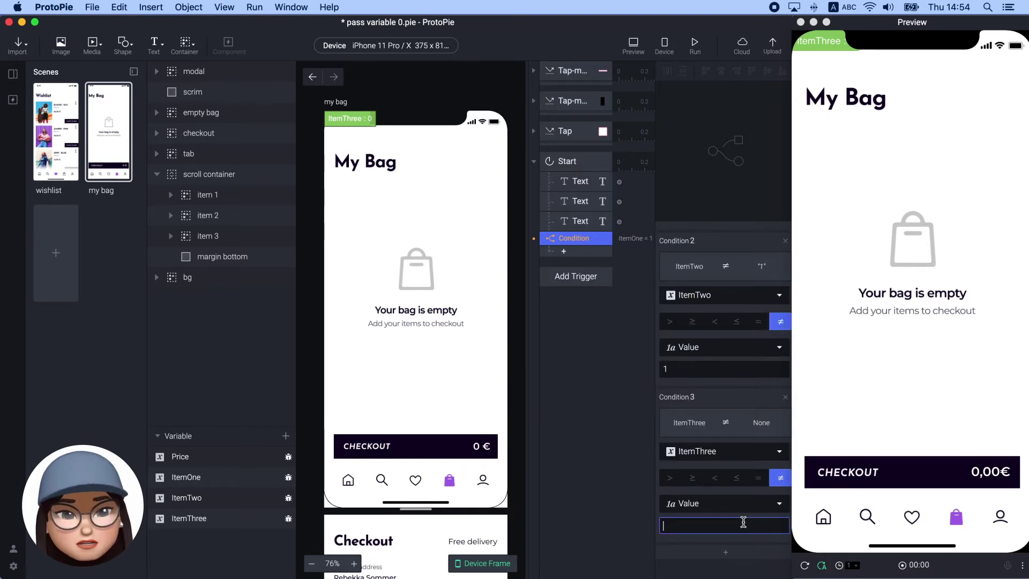
click(597, 503)
click(582, 239)
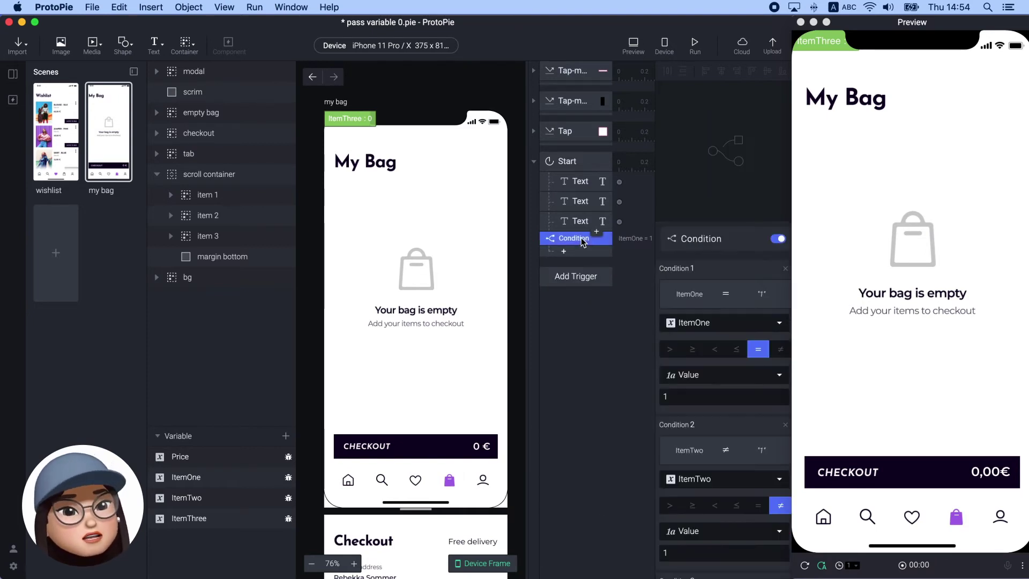
scroll(738, 458, down, 5)
Step: Add an Opacity response under the Condition taking item 1 to 100
click(583, 253)
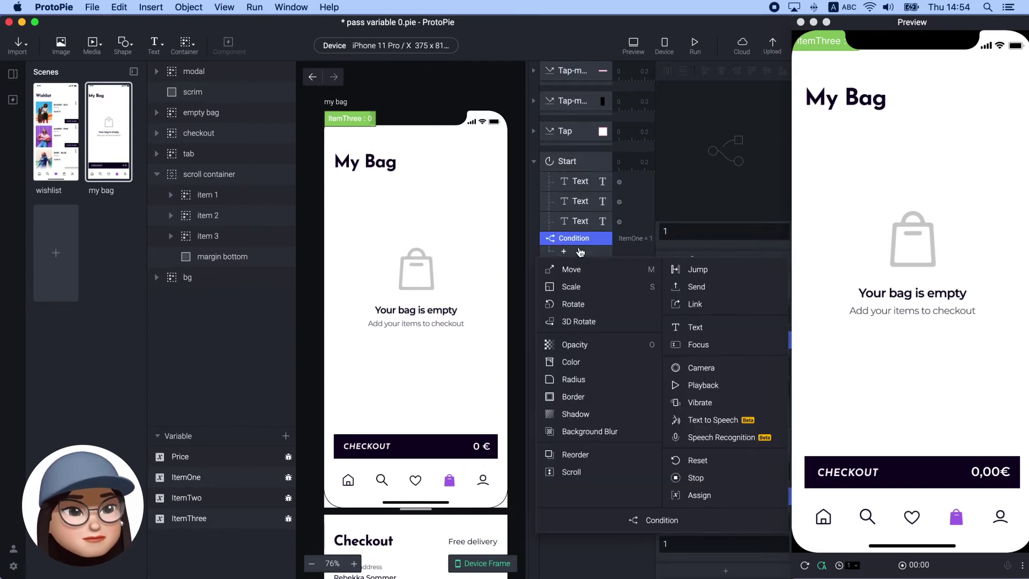
click(574, 342)
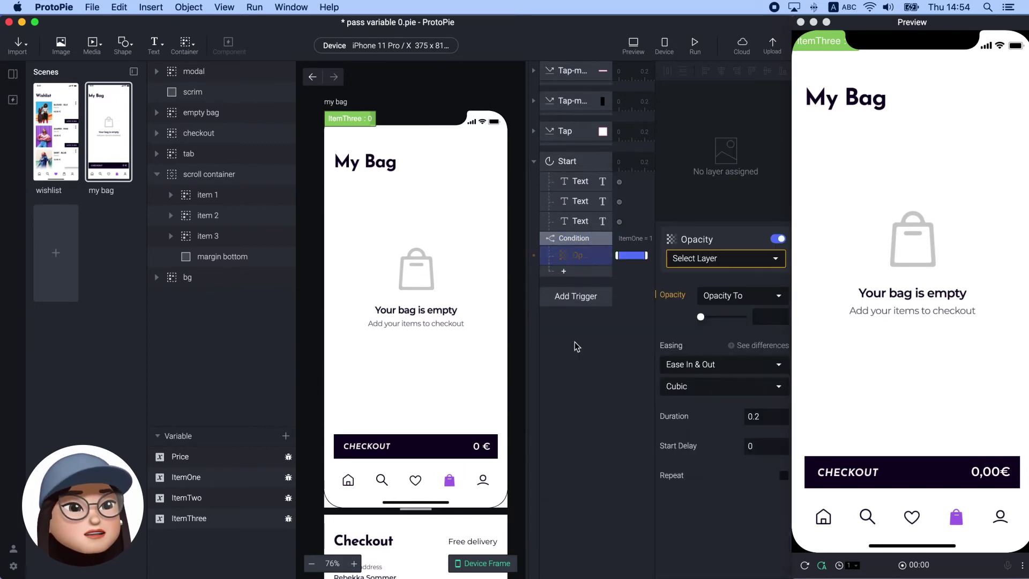
click(706, 263)
text(item)
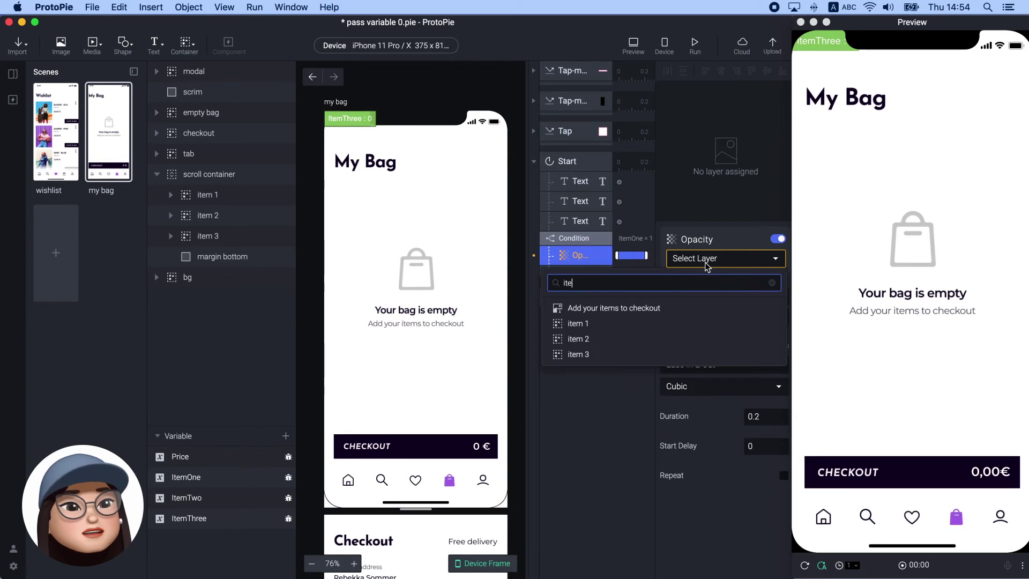
click(707, 322)
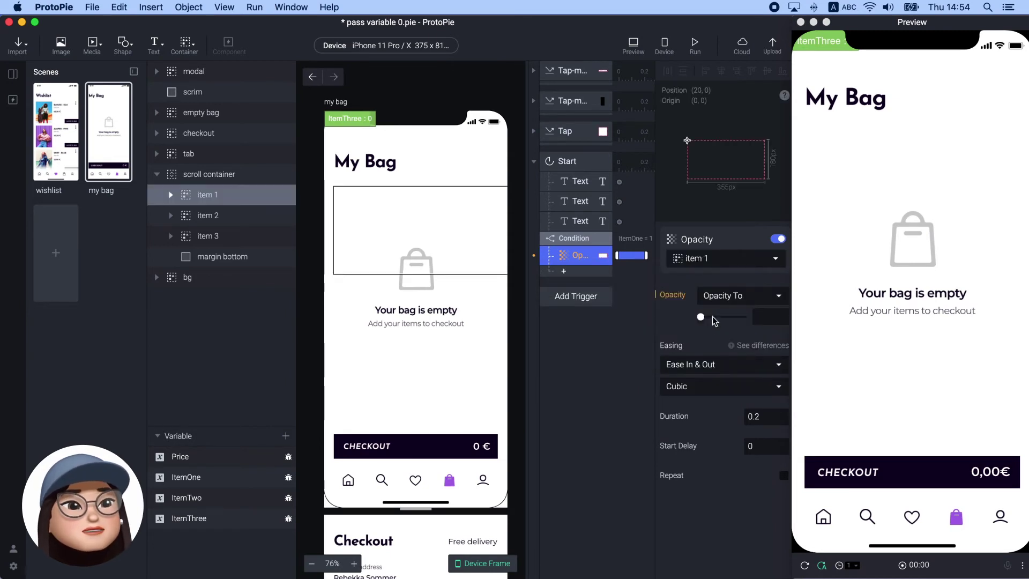
drag(714, 320, 770, 317)
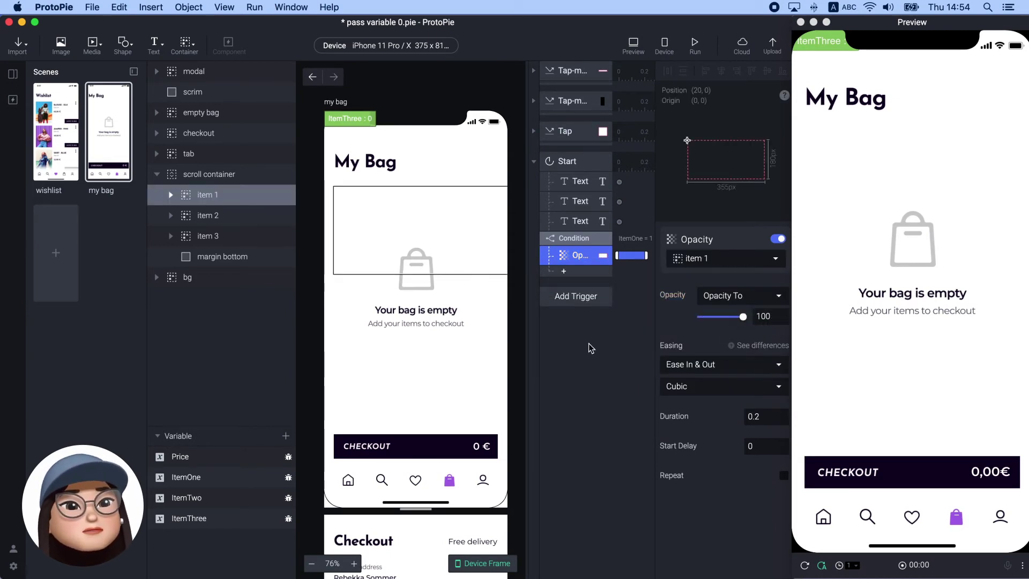
Step: Inspect the item 1, item 2 and item 3 layer properties
click(235, 199)
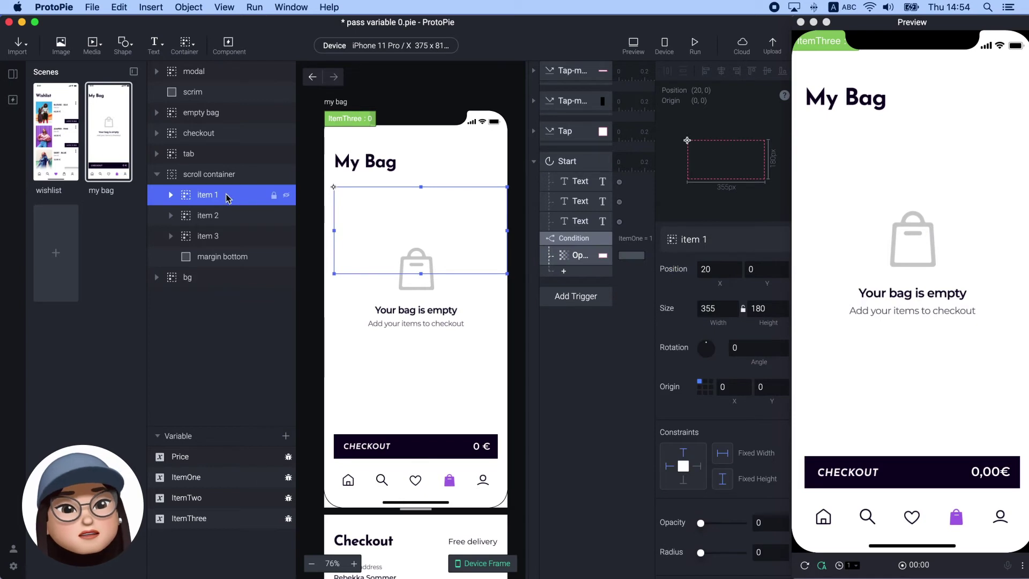
click(225, 215)
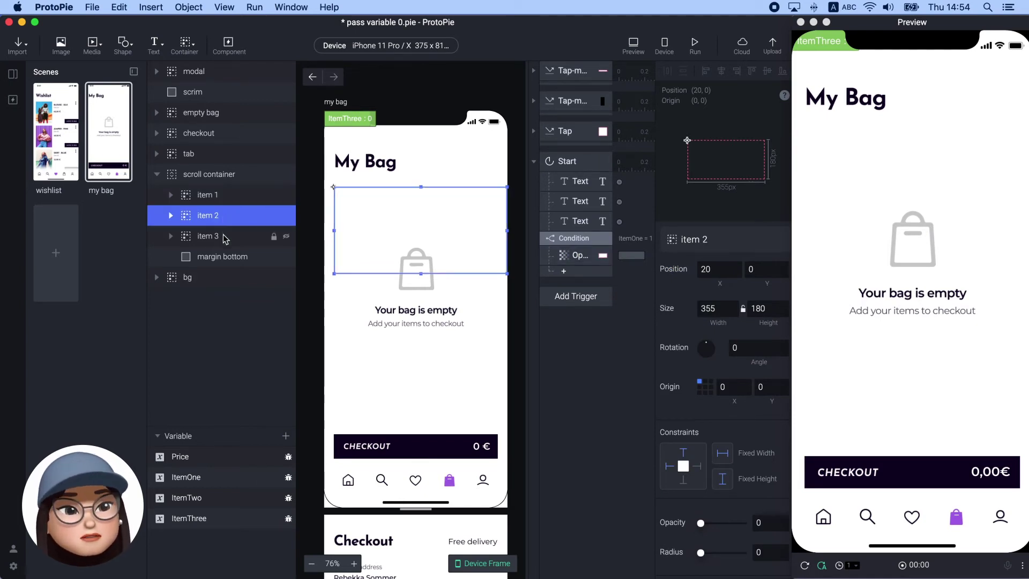
click(226, 236)
click(225, 199)
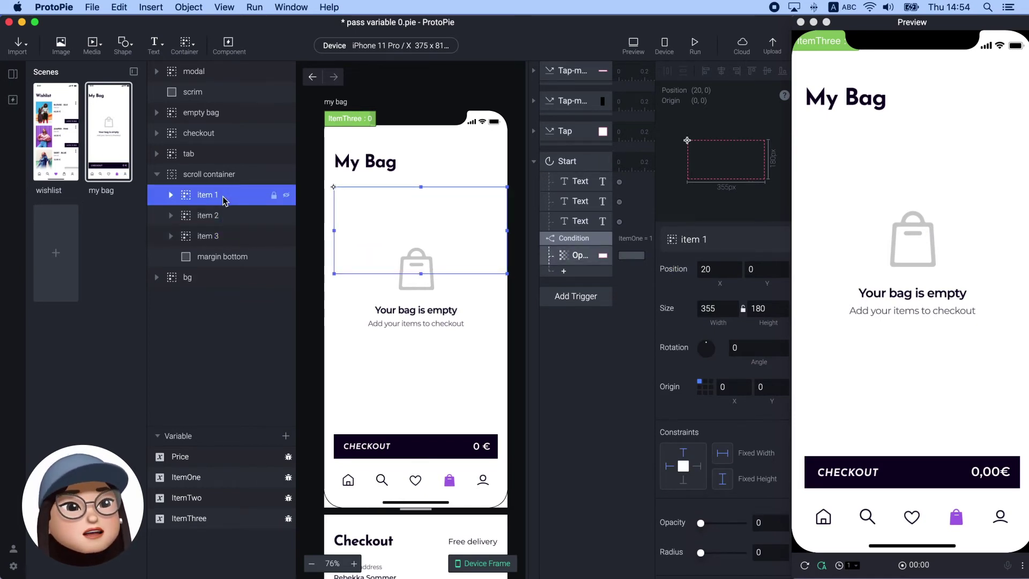
click(224, 215)
click(223, 237)
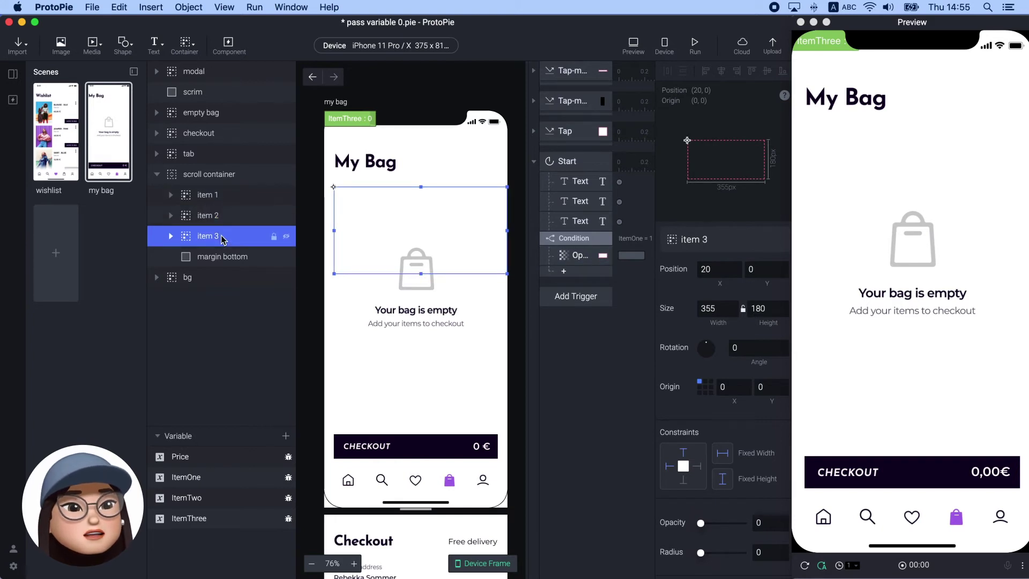
Step: Duplicate the Condition, flip it to ItemOne ≠ and ItemTwo =, and fade item 2
click(570, 240)
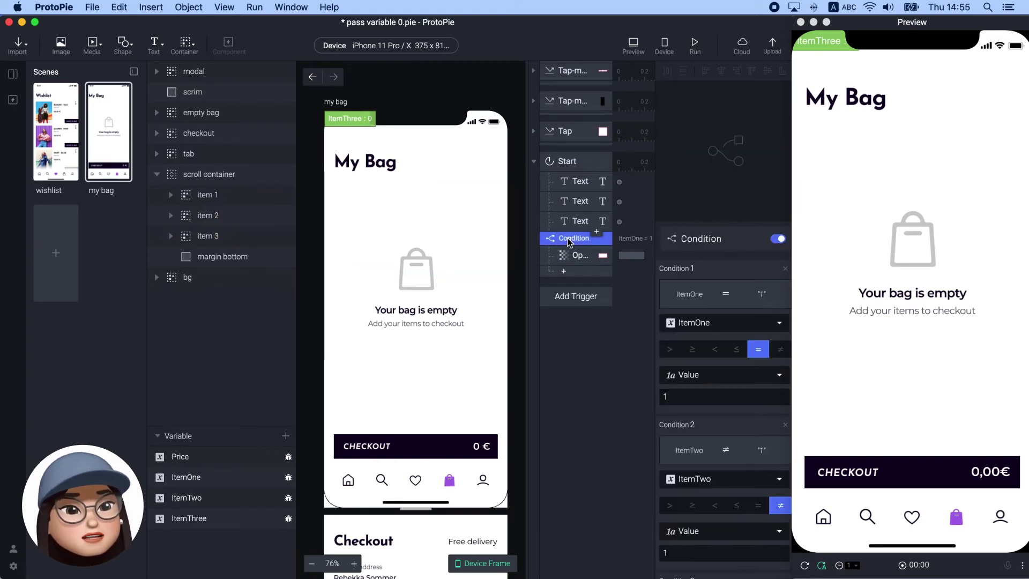
key(super+d)
key(super+d)
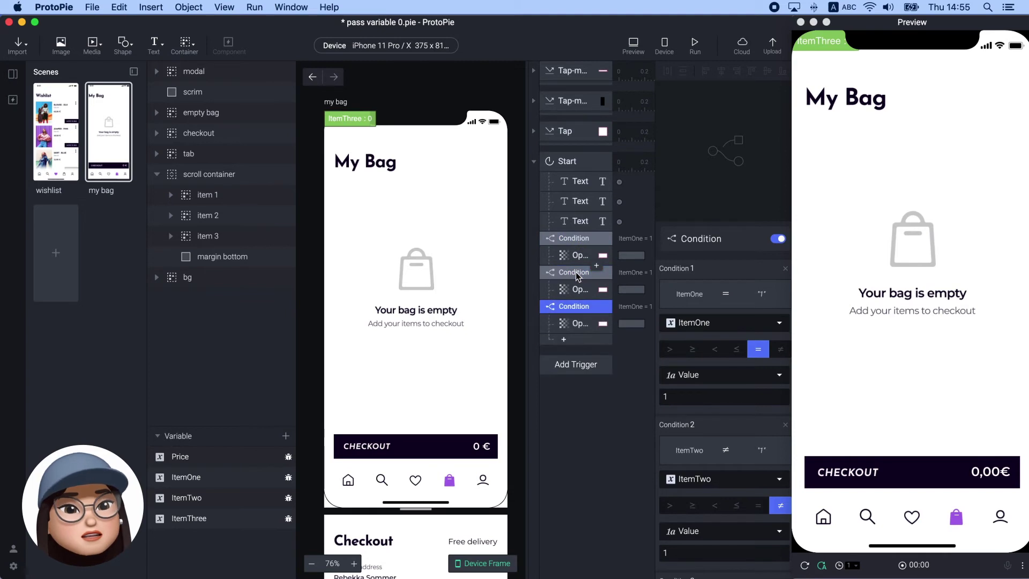
scroll(756, 358, down, 1)
click(786, 344)
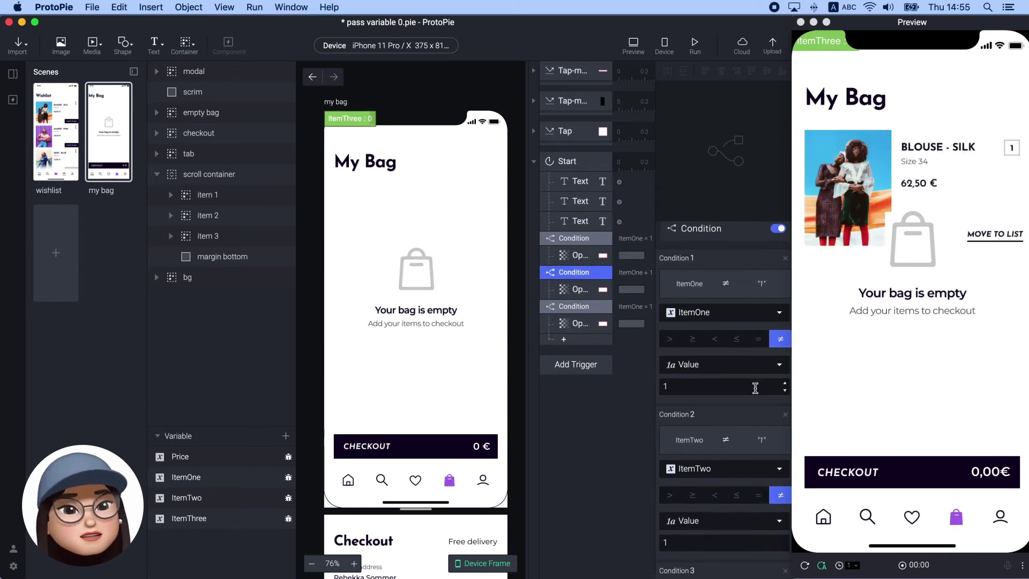
scroll(757, 424, down, 2)
click(758, 456)
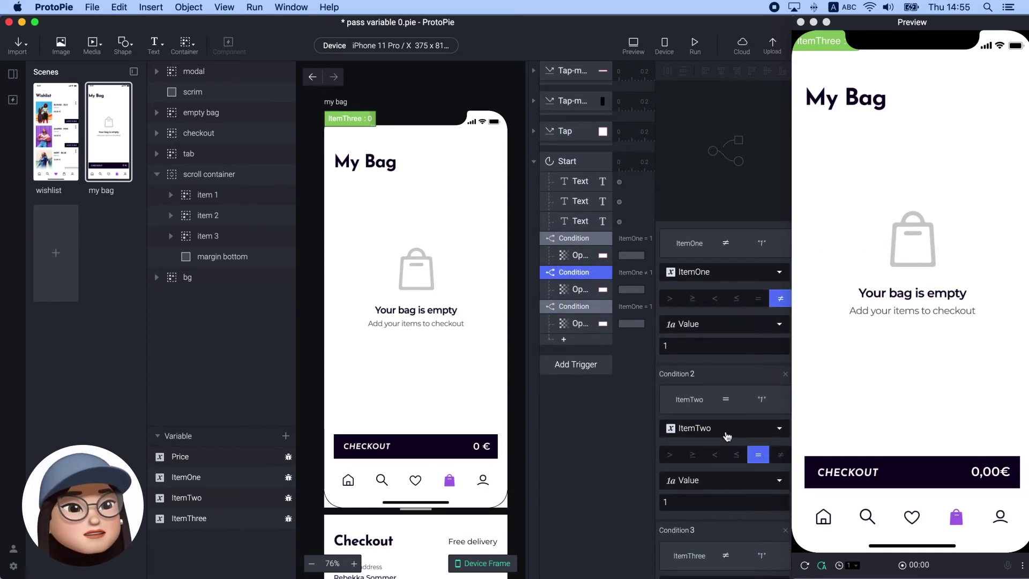
click(569, 295)
click(718, 260)
scroll(718, 259, down, 5)
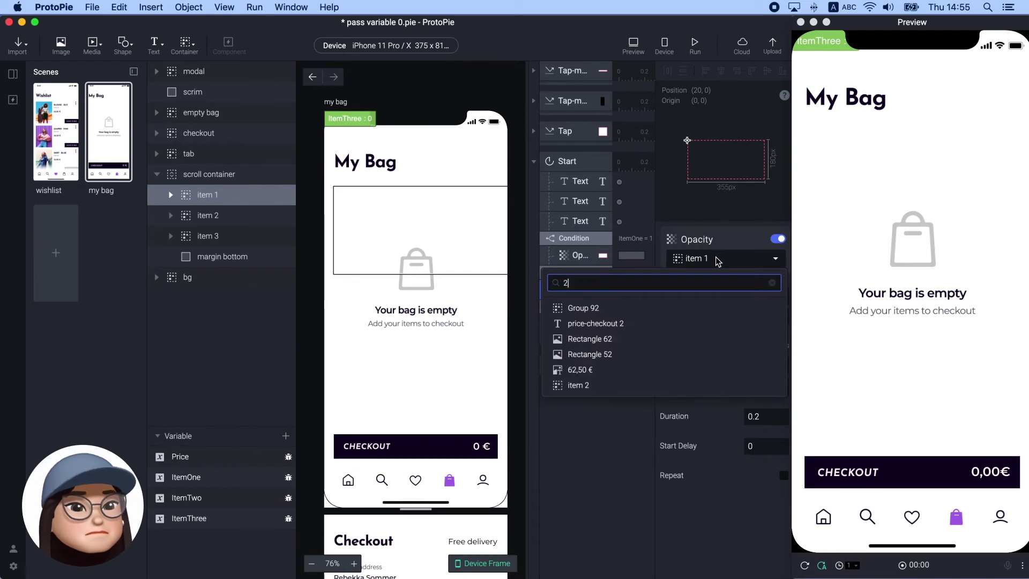
click(666, 386)
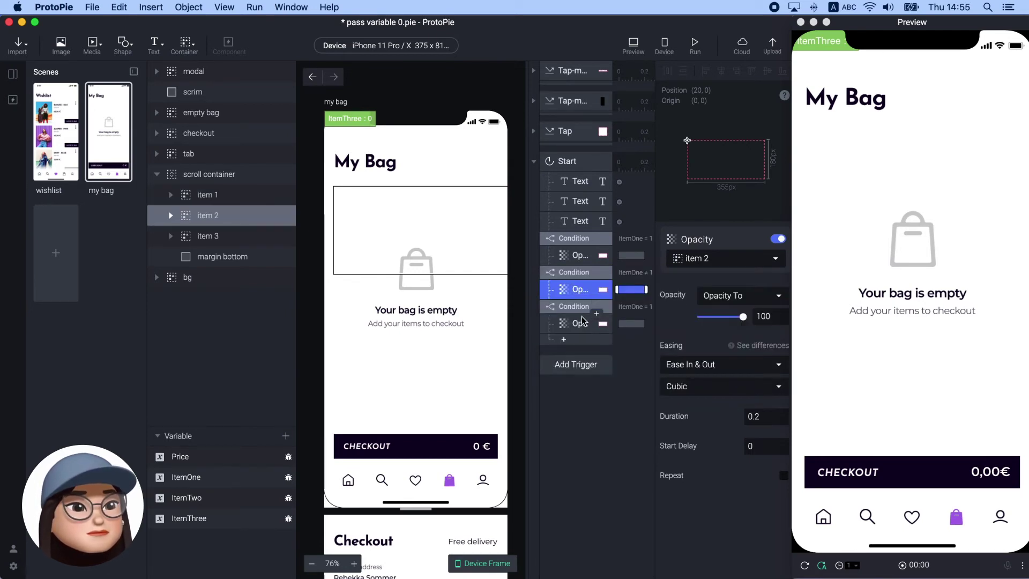
Step: Make the third condition an ItemThree = check and retarget its Opacity to item 3
click(579, 306)
scroll(707, 408, down, 5)
scroll(714, 401, up, 5)
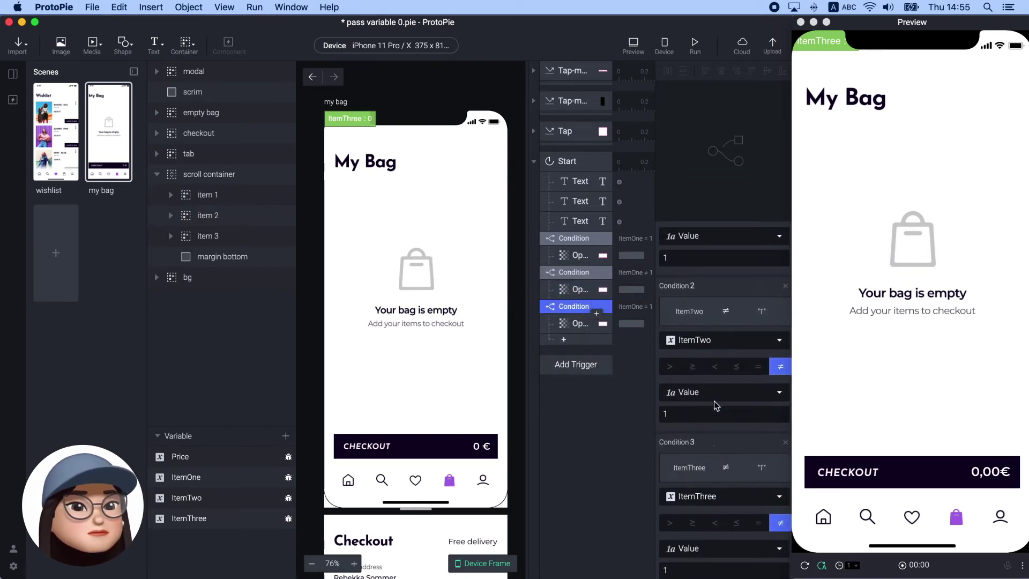
scroll(759, 426, down, 5)
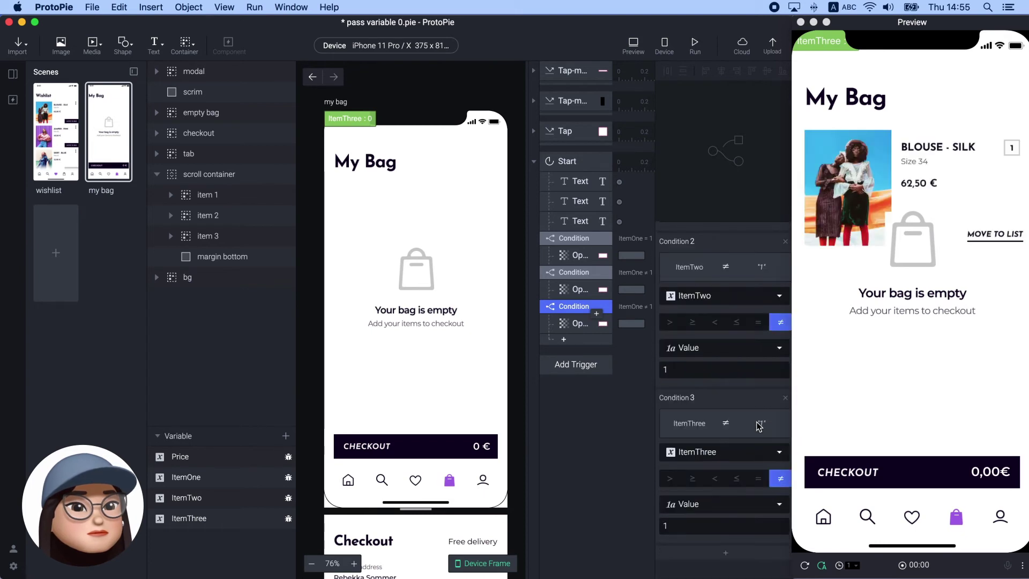
click(759, 479)
click(577, 325)
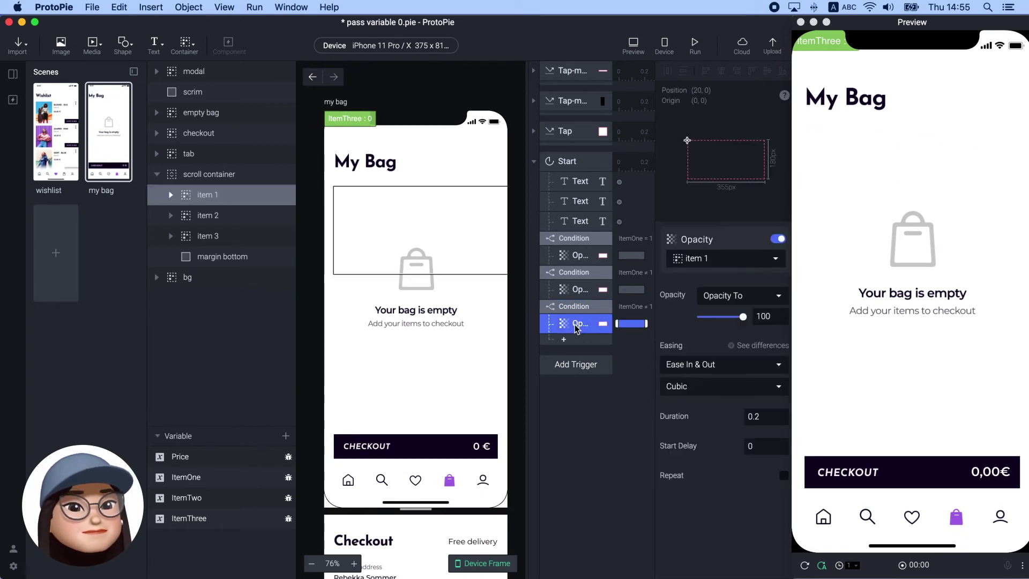
click(689, 258)
scroll(697, 375, down, 5)
click(675, 398)
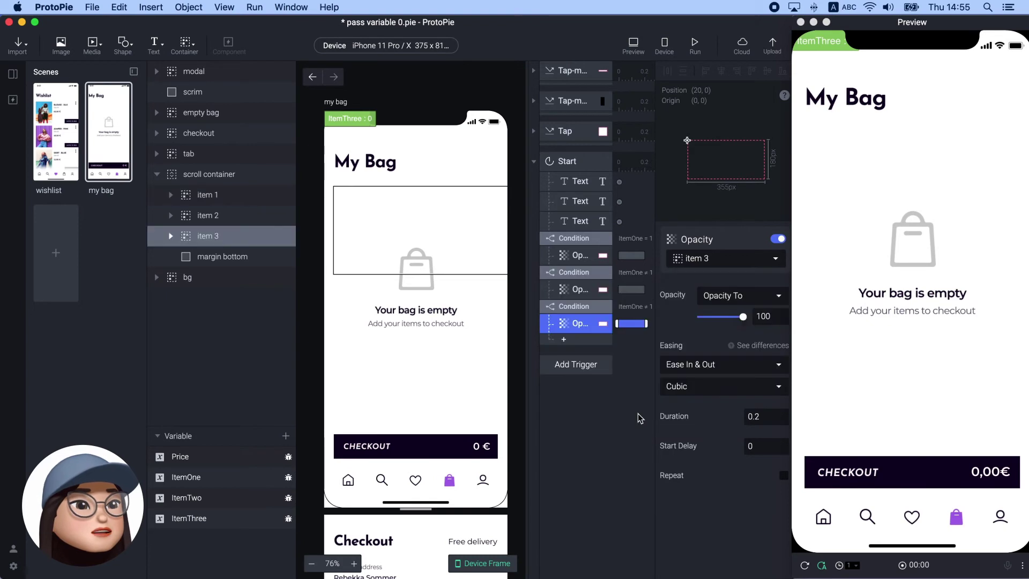
Step: Return from the wishlist scene to my bag and add a blank Condition under Start
click(606, 420)
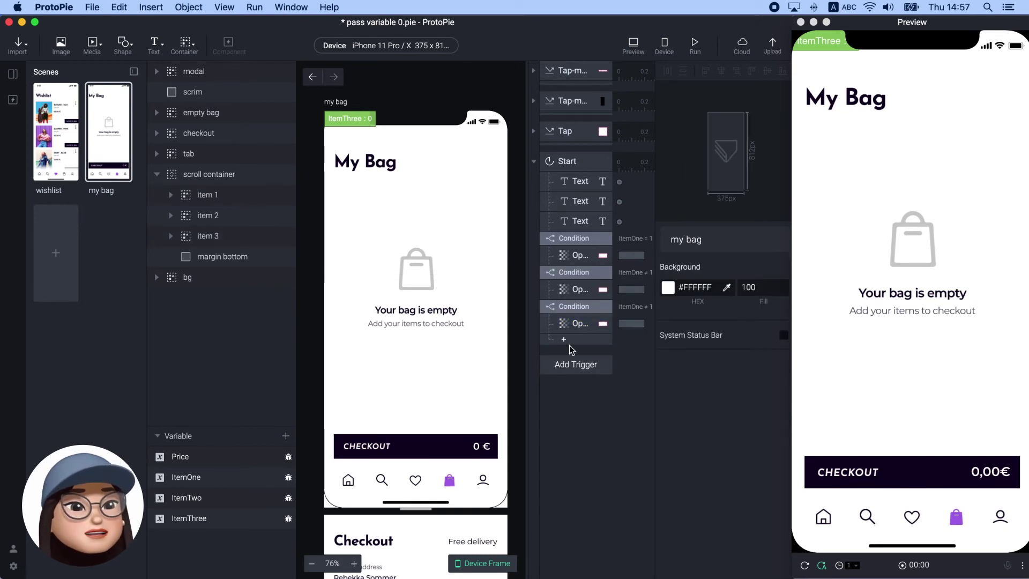
click(49, 161)
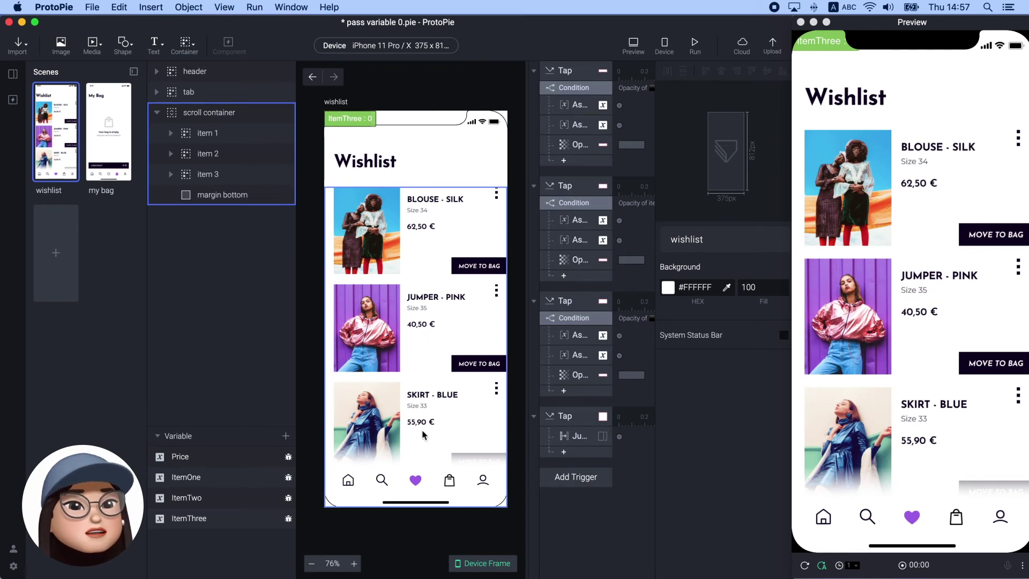
click(114, 151)
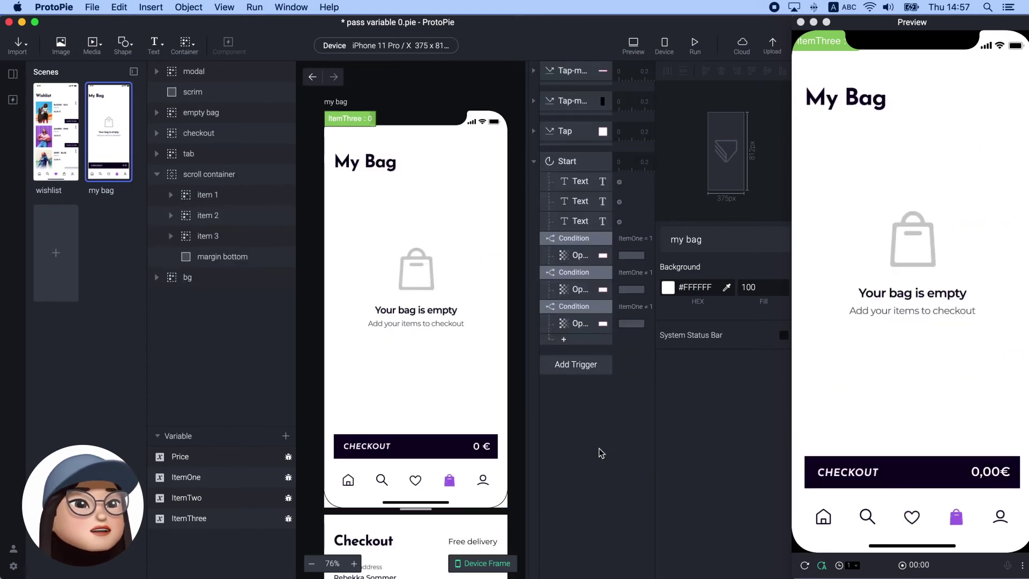
click(563, 343)
click(611, 324)
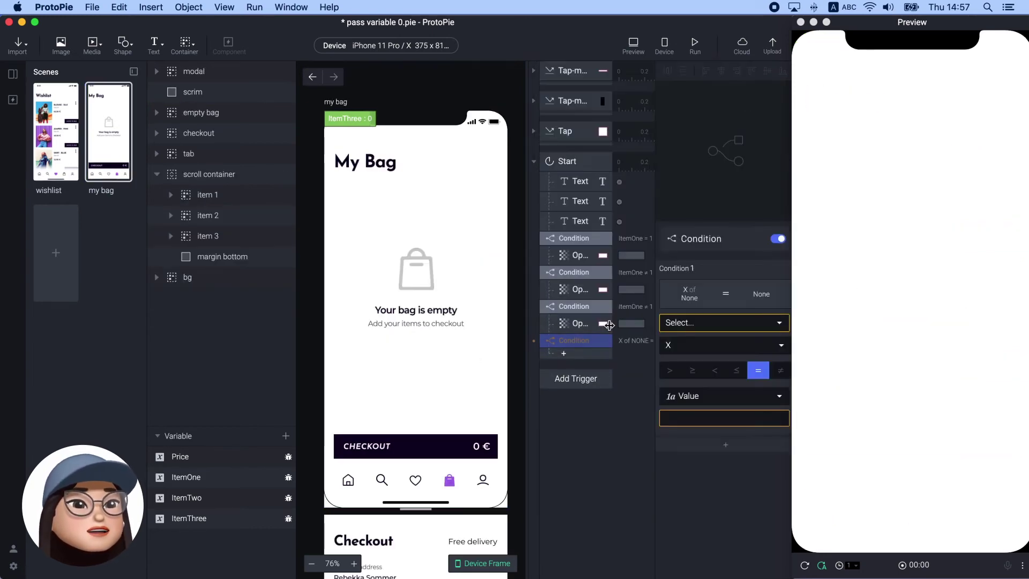
Step: Set the first two conditions to ItemOne = 1 and ItemTwo = 1
click(710, 327)
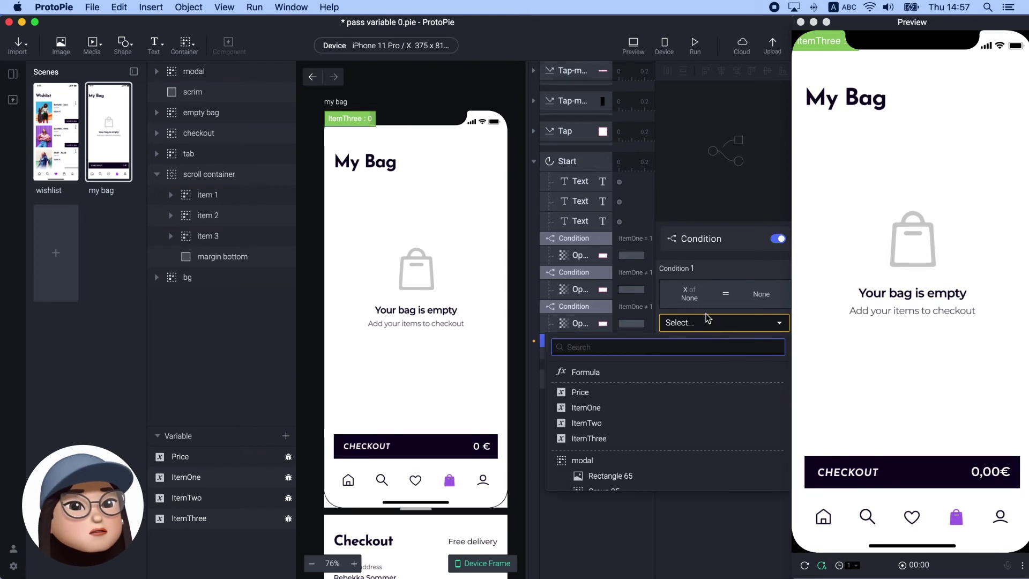
click(688, 408)
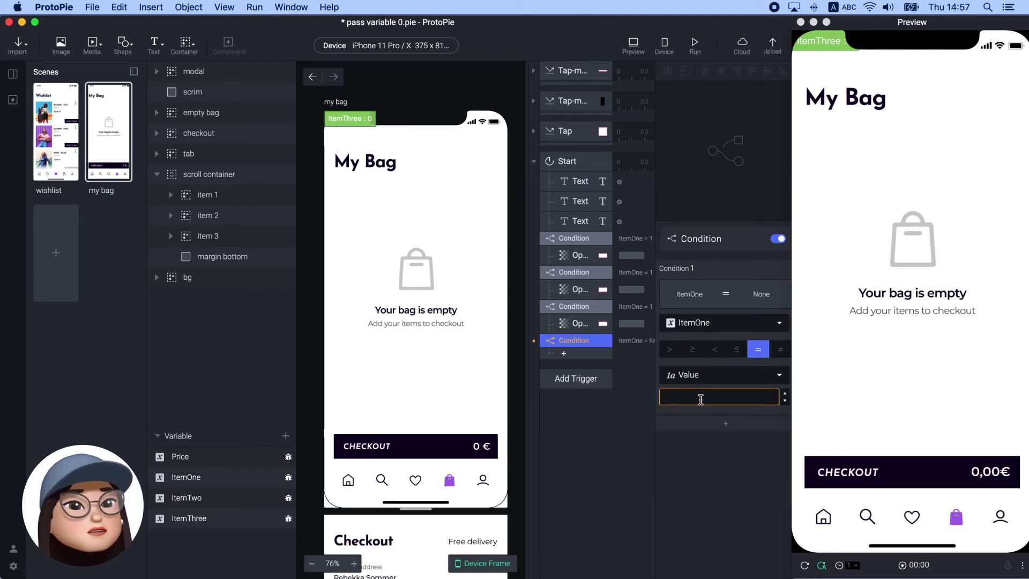
text(1)
click(701, 429)
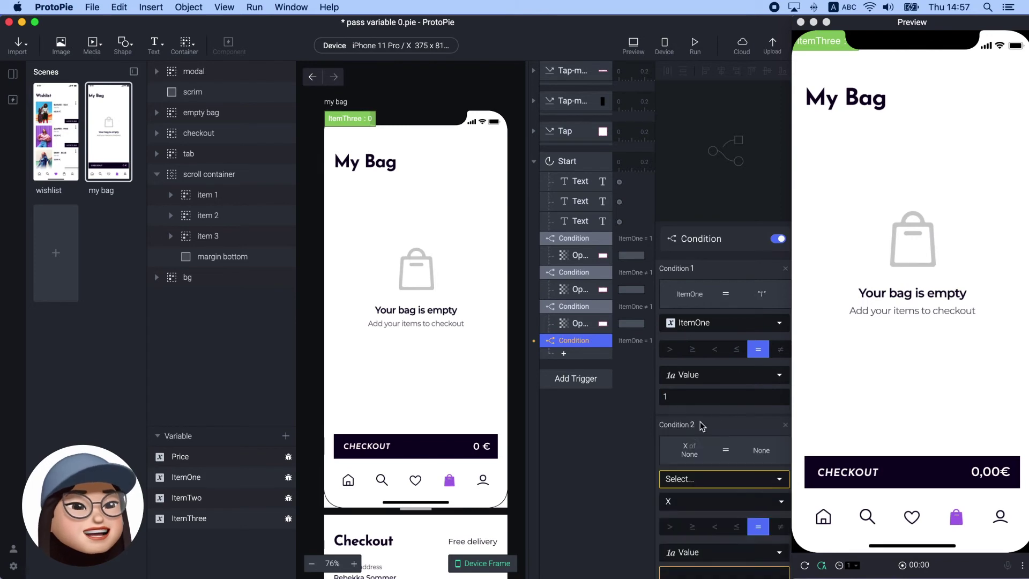
click(685, 485)
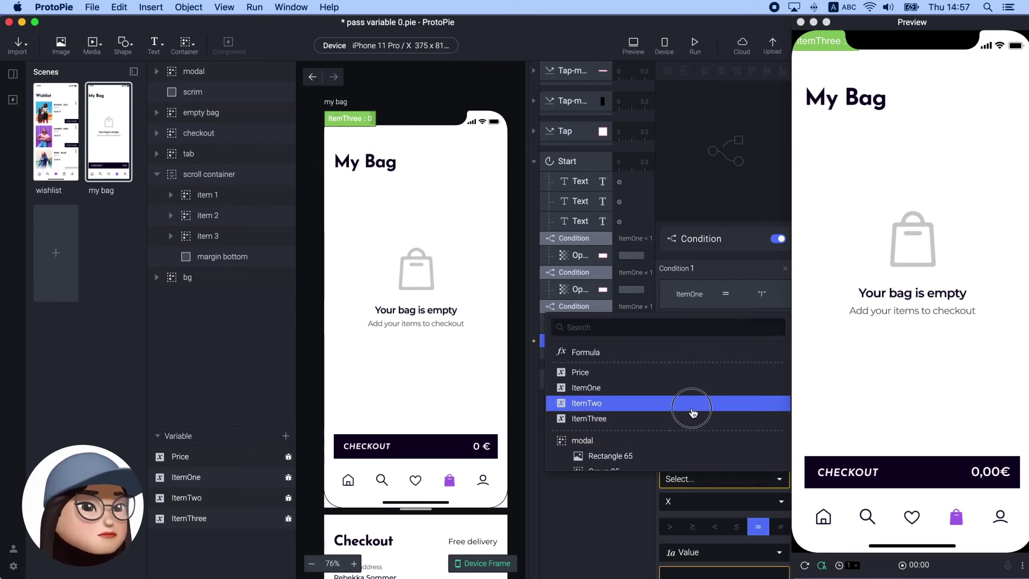
click(690, 417)
click(780, 477)
click(752, 522)
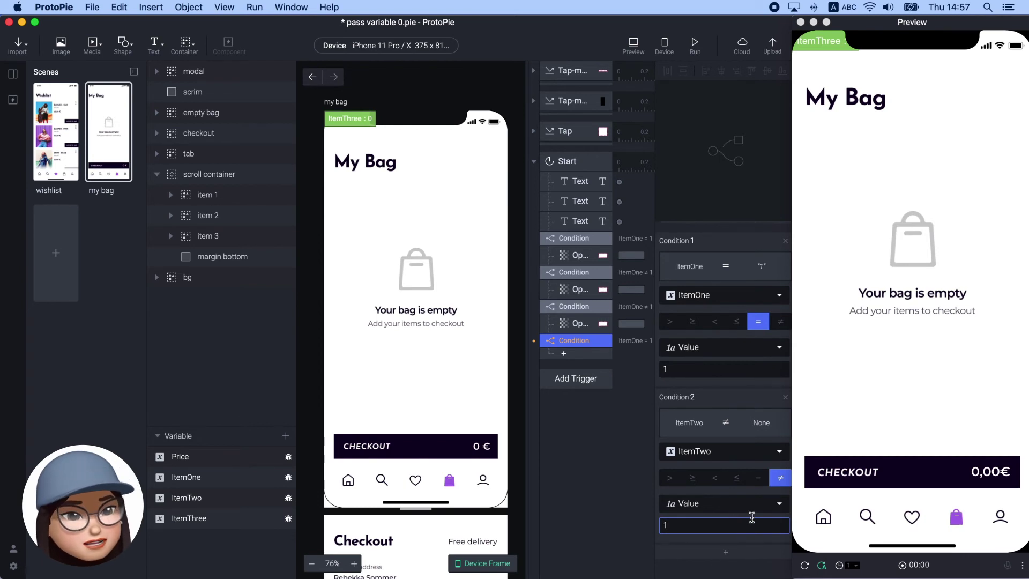
click(759, 478)
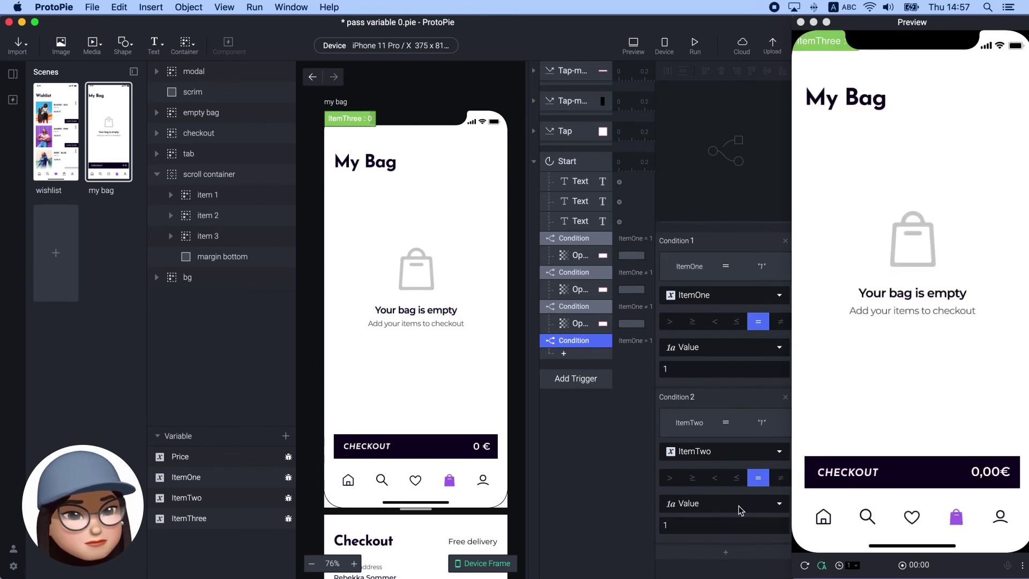
Step: Add a third condition ItemThree ≠ 1, then paste the copied conditions with their responses
click(723, 551)
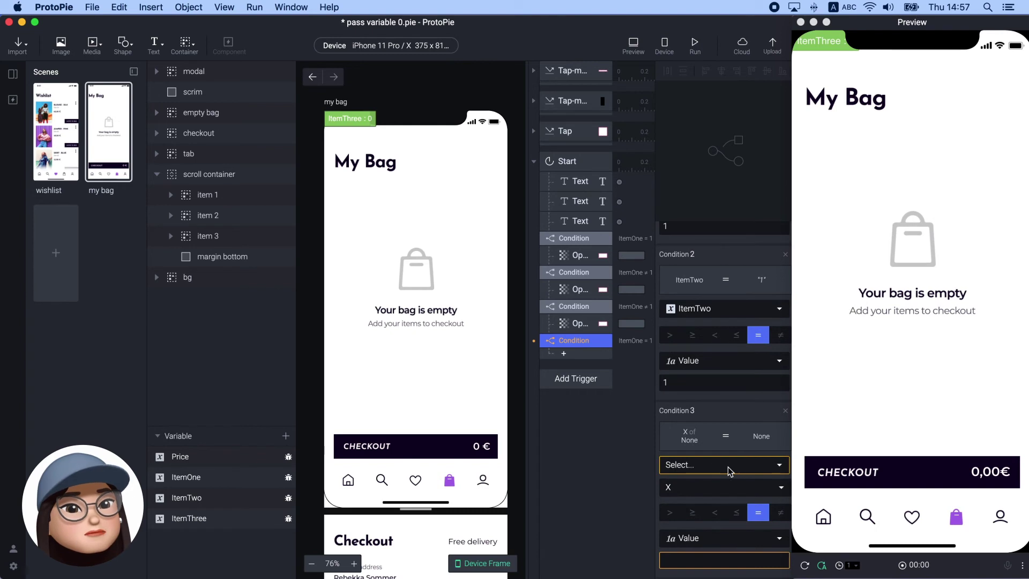
click(728, 466)
click(714, 406)
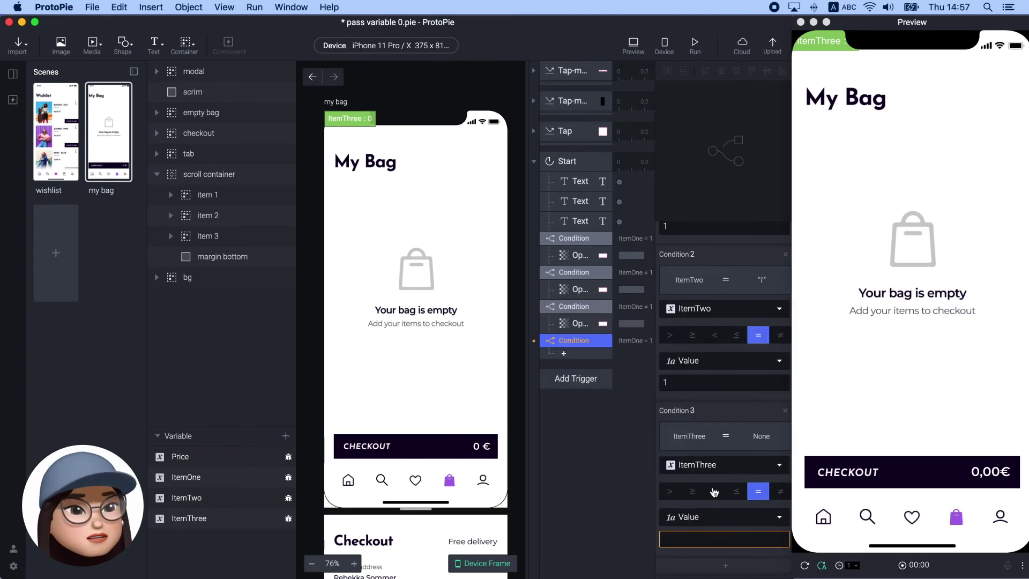
text(1)
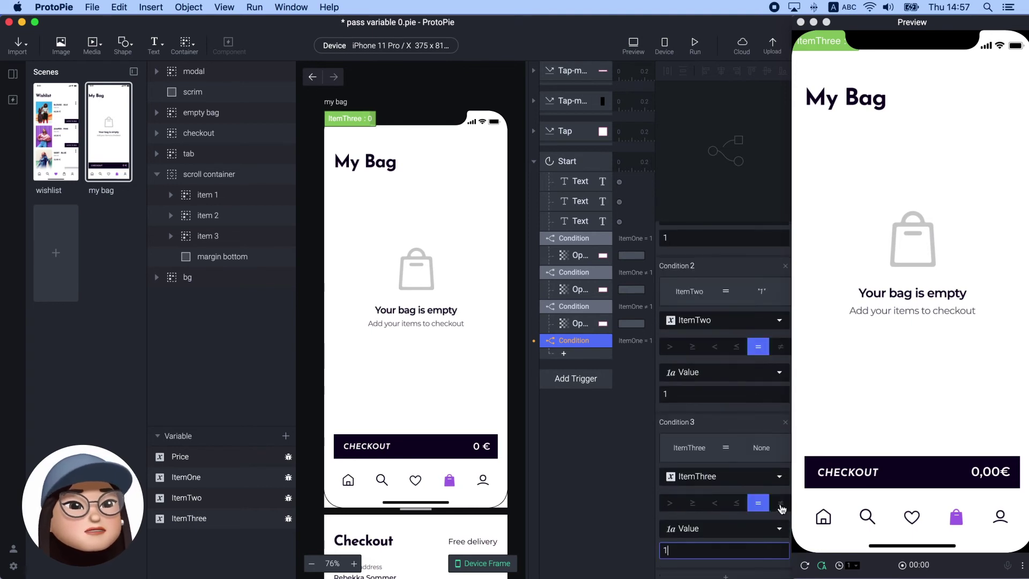
click(781, 503)
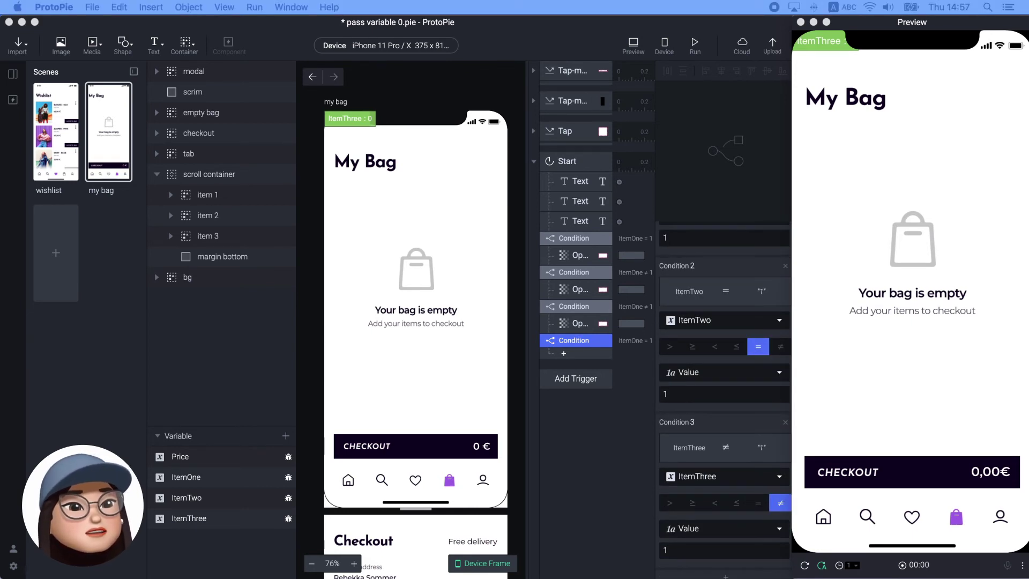
click(580, 445)
key(super+v)
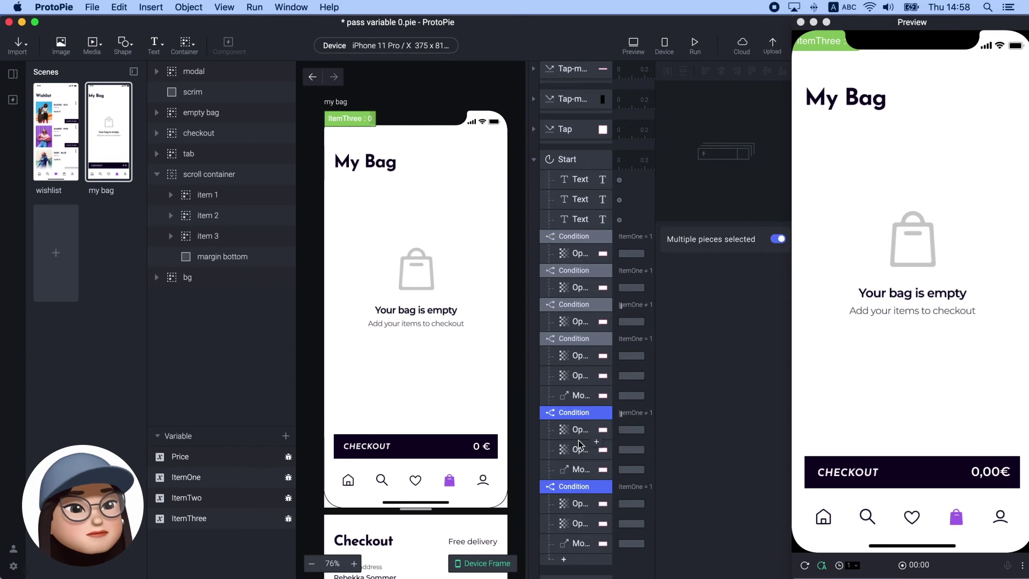
Step: Add a new Condition under Start and set its first check to ItemOne = 1
scroll(579, 444, down, 3)
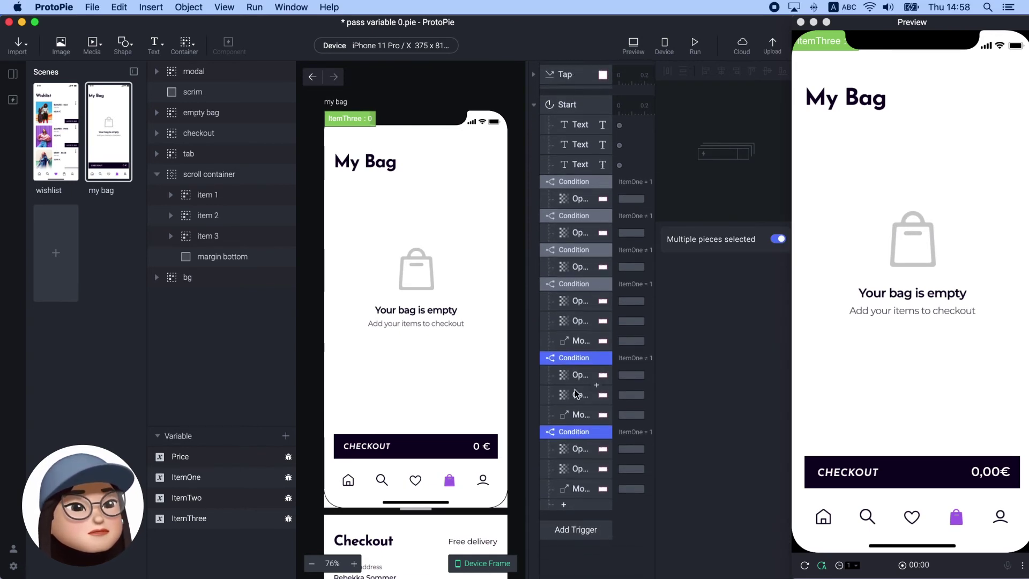
click(627, 515)
click(578, 506)
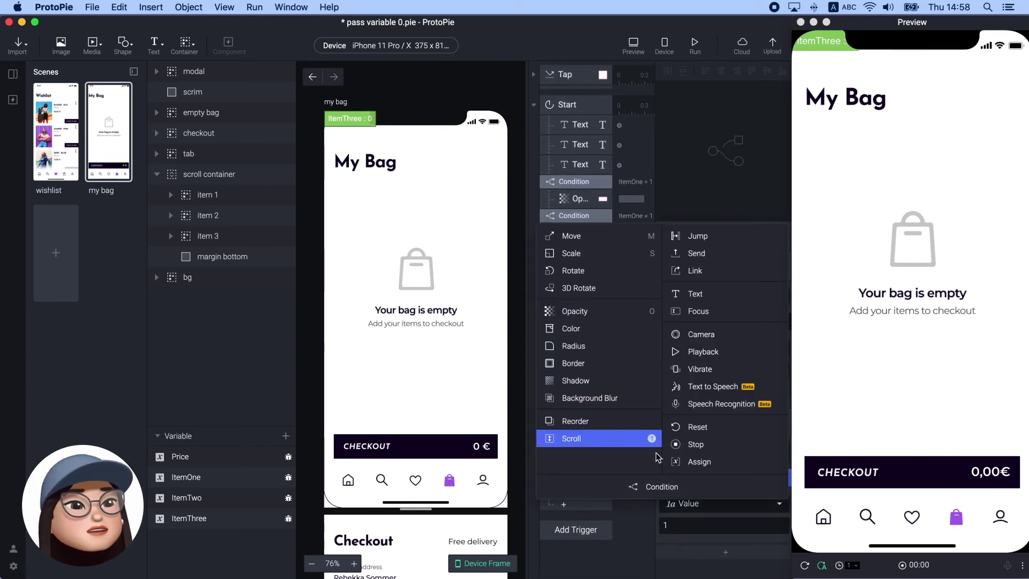
click(647, 488)
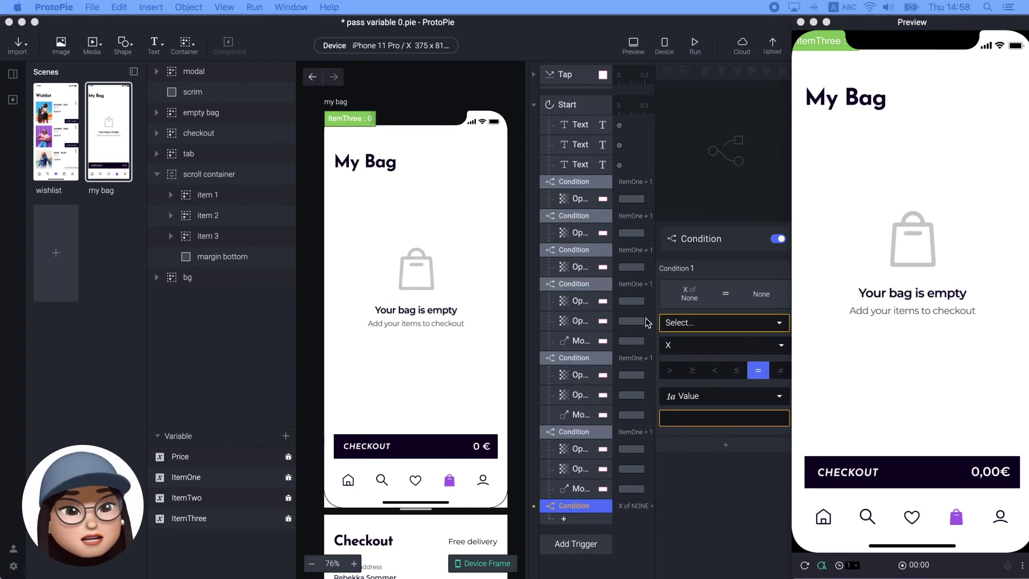
click(676, 324)
click(693, 325)
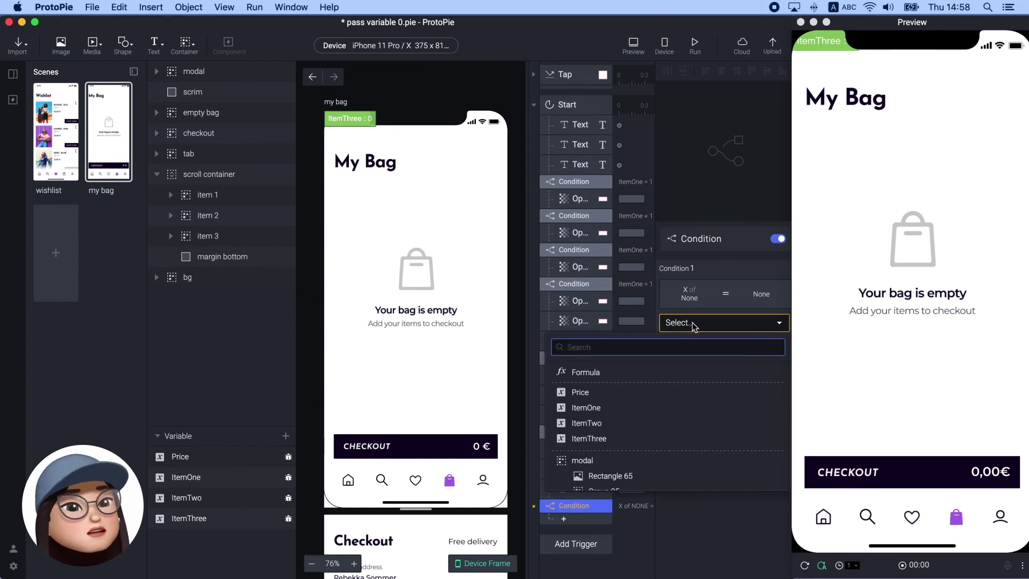
click(663, 412)
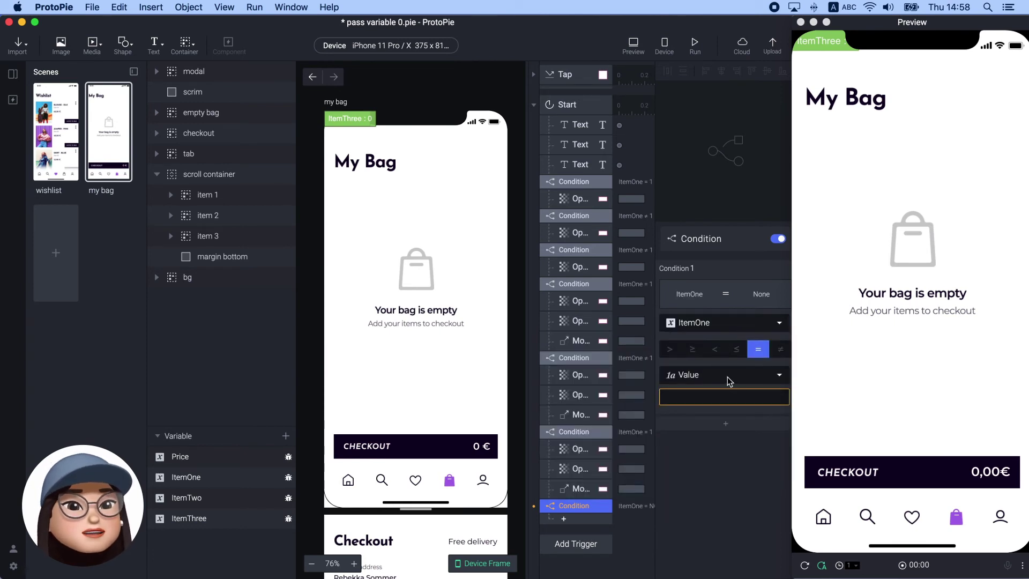
click(721, 397)
Step: Add checks ItemTwo = 1 and ItemThree = 1 to the new condition
click(715, 429)
scroll(711, 450, down, 1)
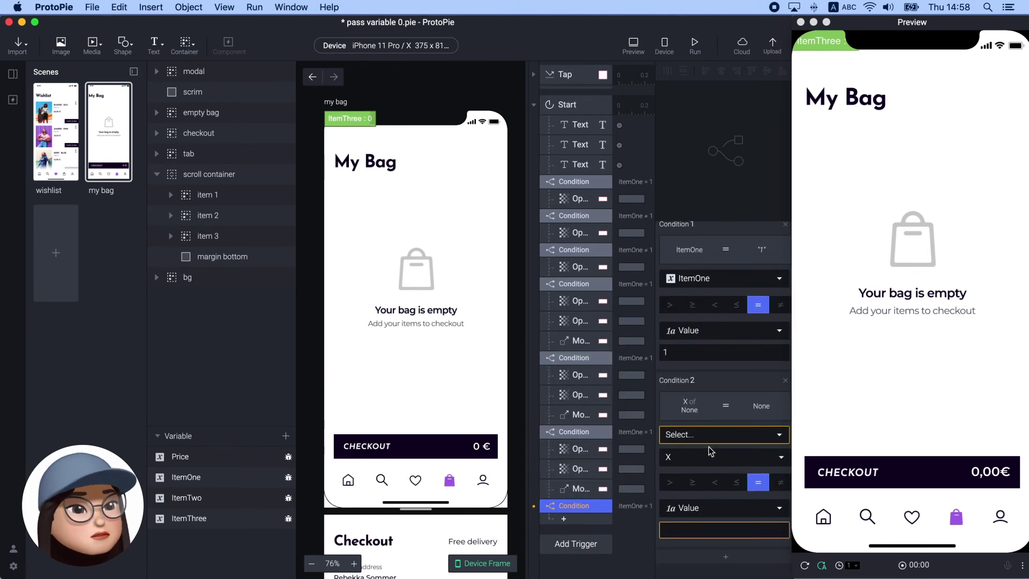
click(706, 435)
click(708, 359)
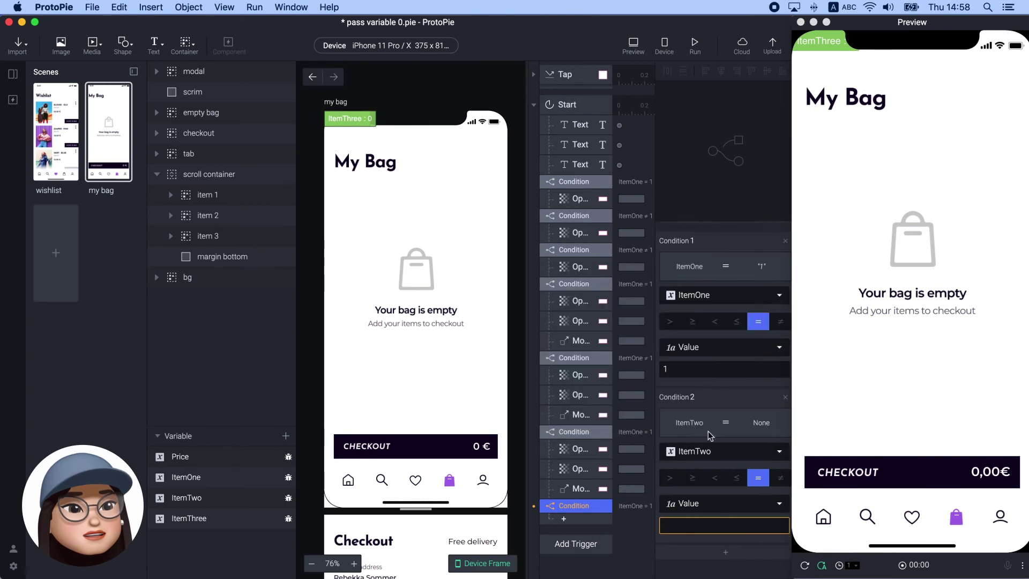
click(702, 523)
text(1)
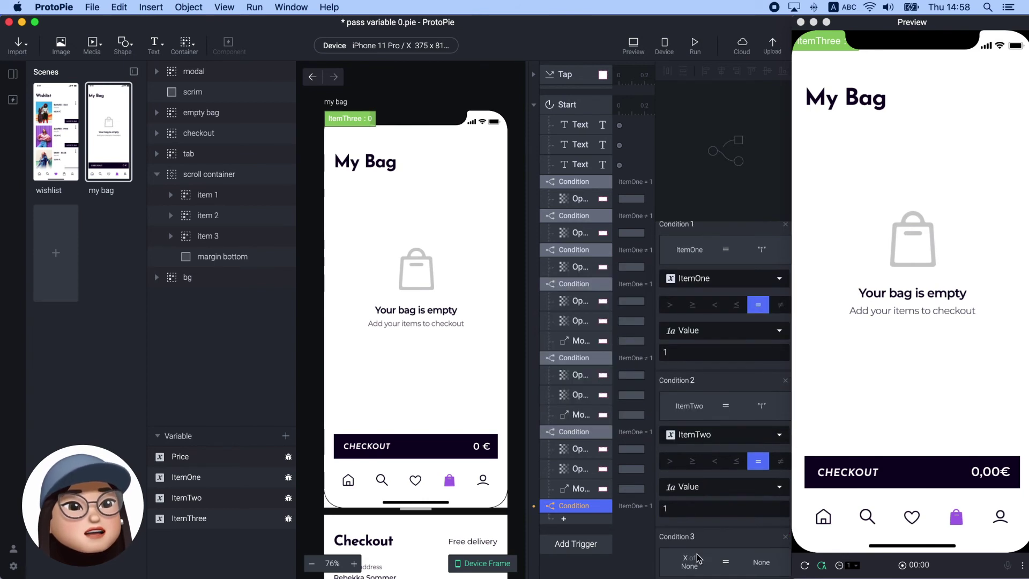
click(700, 552)
scroll(705, 483, down, 1)
click(708, 467)
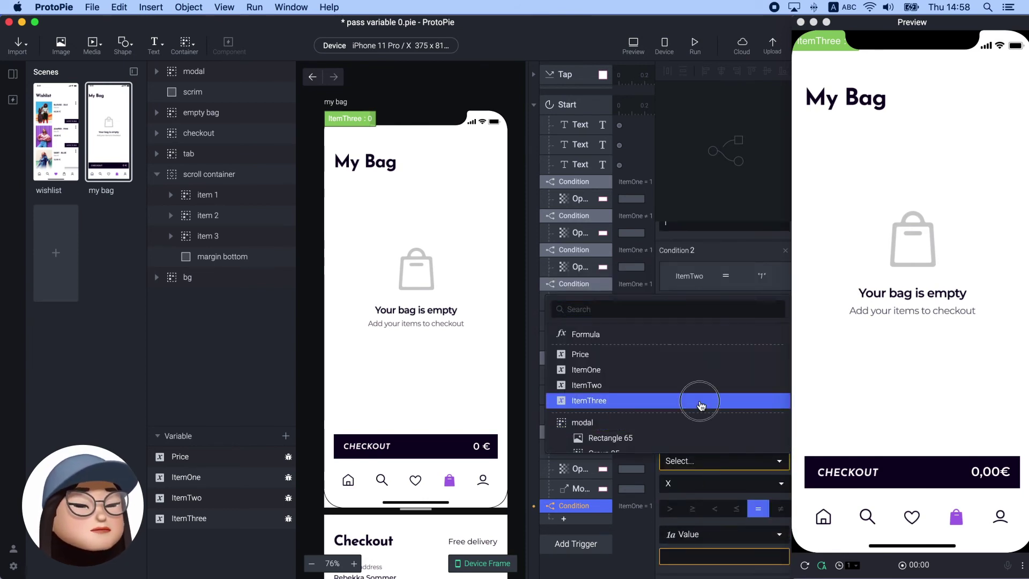
click(700, 402)
click(686, 536)
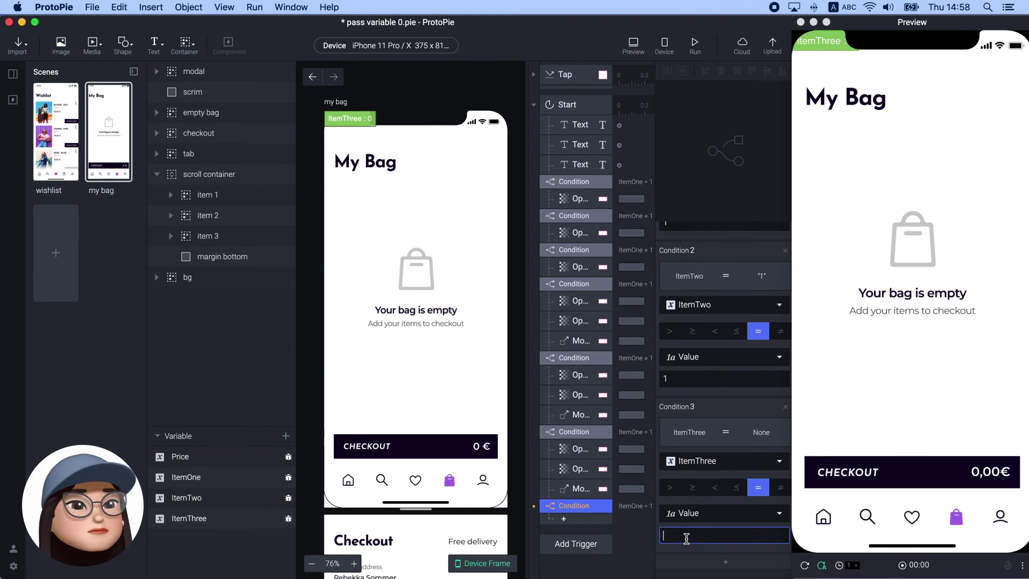
click(572, 517)
Step: Copy the two Opacity responses into the newest condition and duplicate one
click(578, 449)
shift+click(578, 469)
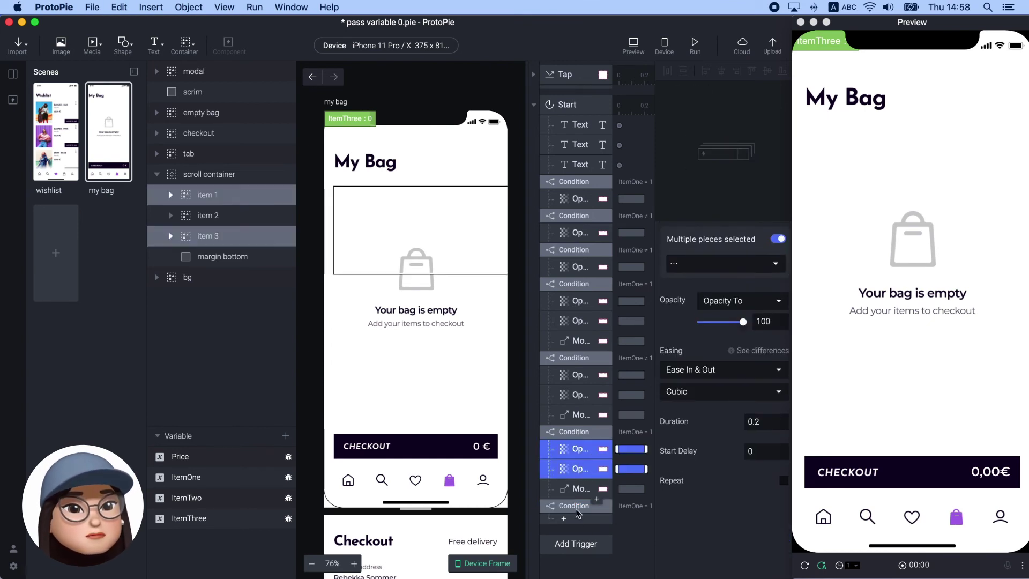
key(super+c)
click(574, 506)
key(super+v)
click(576, 521)
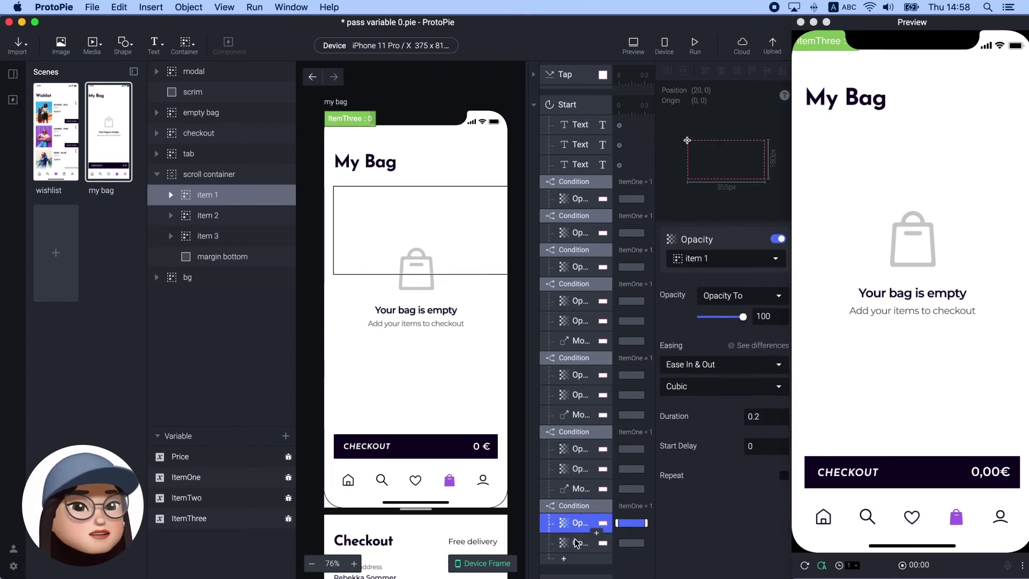
click(577, 543)
key(super+c)
key(super+v)
Step: Retarget the duplicated Opacity response to item 2
click(577, 543)
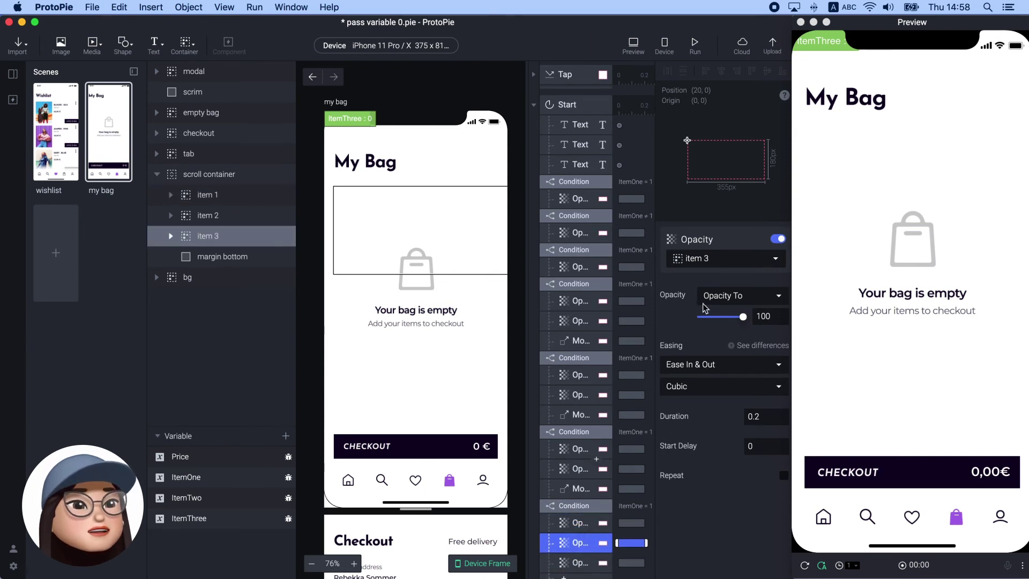
click(704, 263)
text(2)
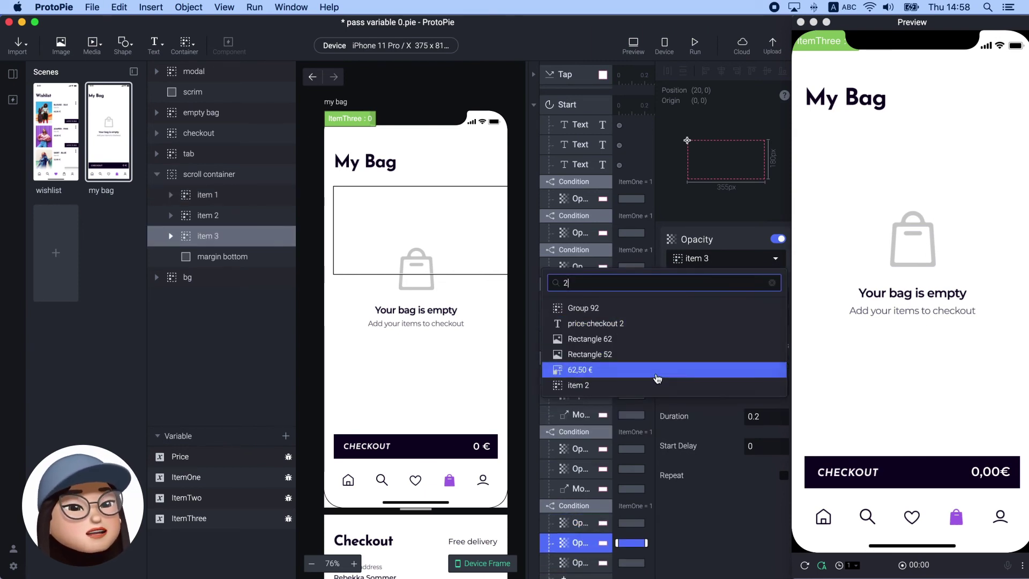
click(616, 382)
scroll(584, 511, down, 1)
scroll(585, 511, down, 3)
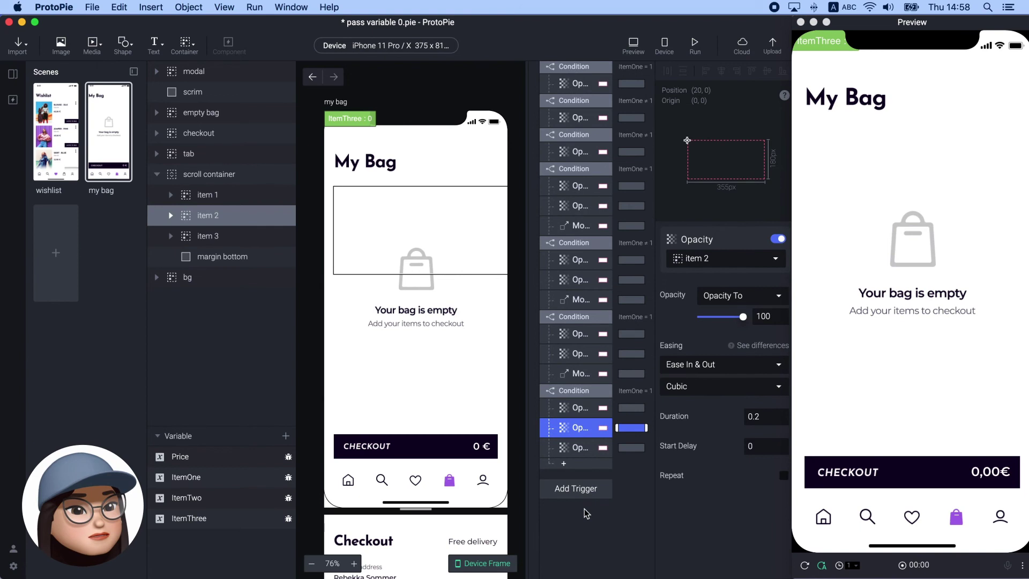
click(585, 449)
Step: Duplicate the Move response for item 2, and again for item 3 with Move By Y 400
click(579, 374)
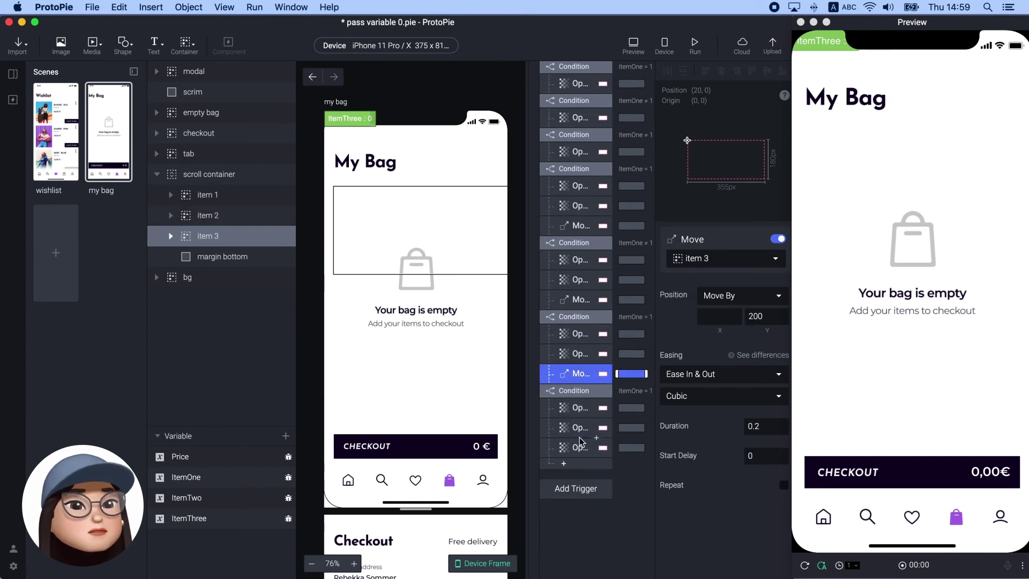
key(super+v)
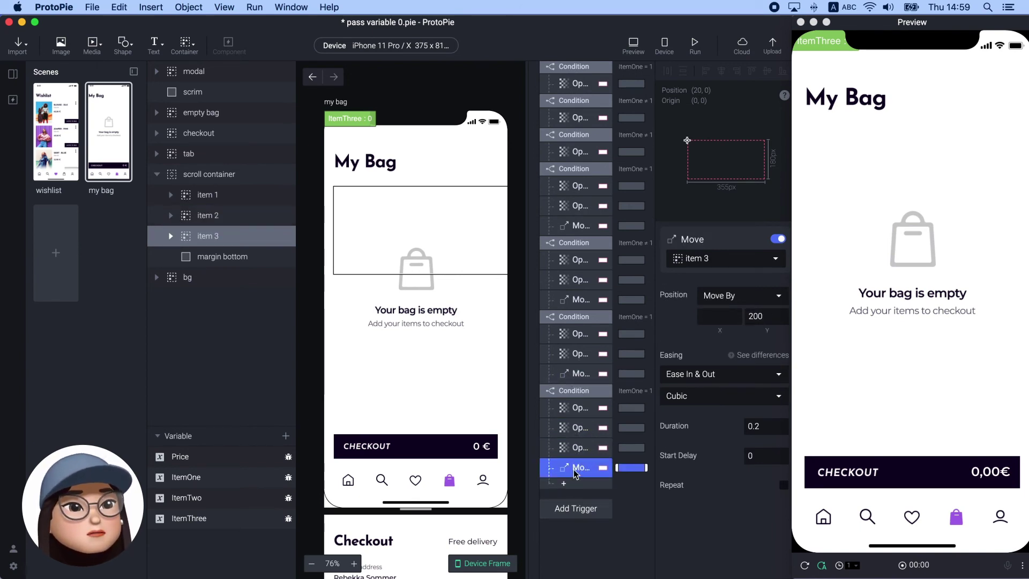
click(702, 260)
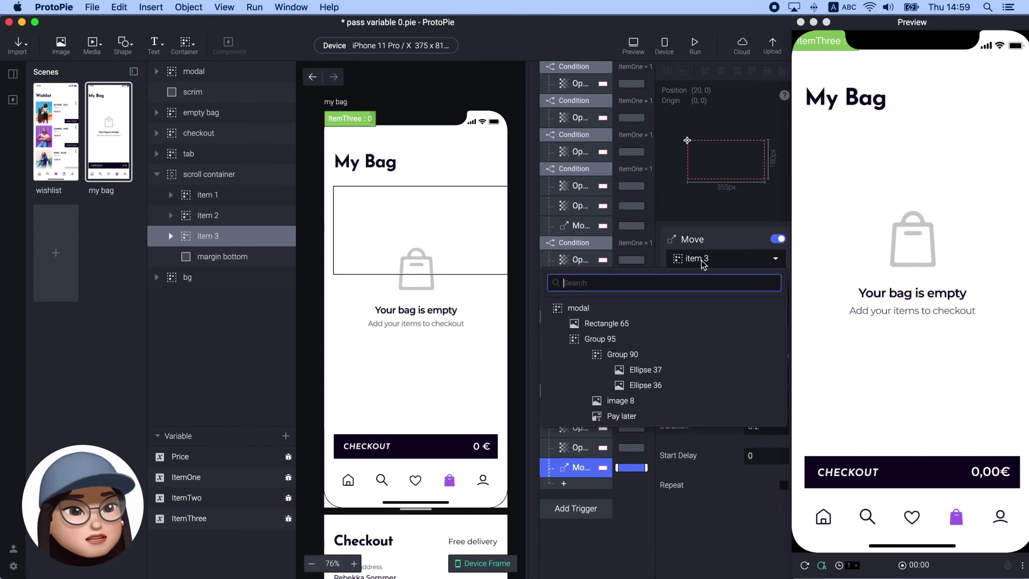
click(643, 386)
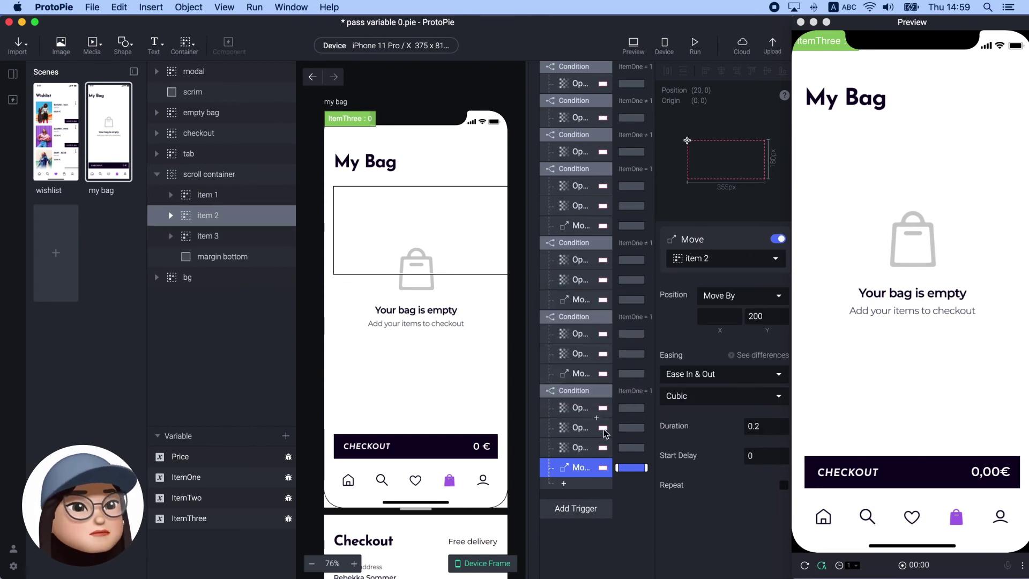
key(super+c)
key(super+v)
click(715, 263)
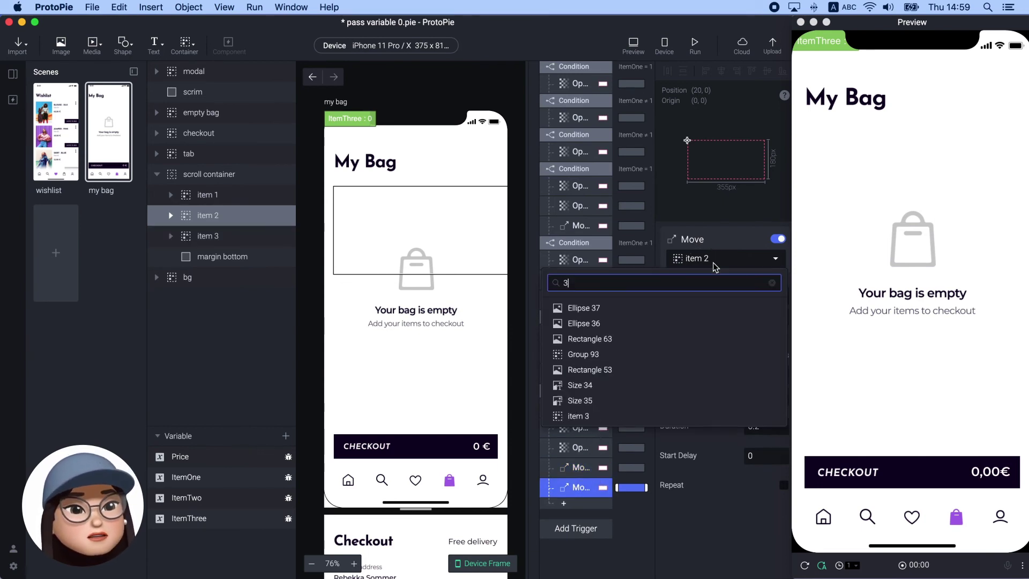
click(644, 398)
click(751, 318)
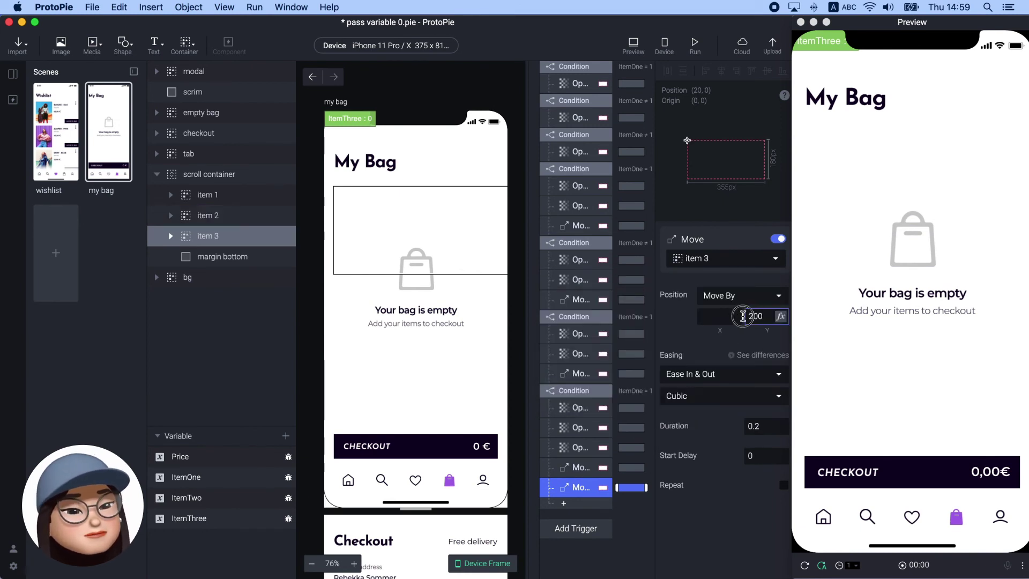
text(4)
key(Return)
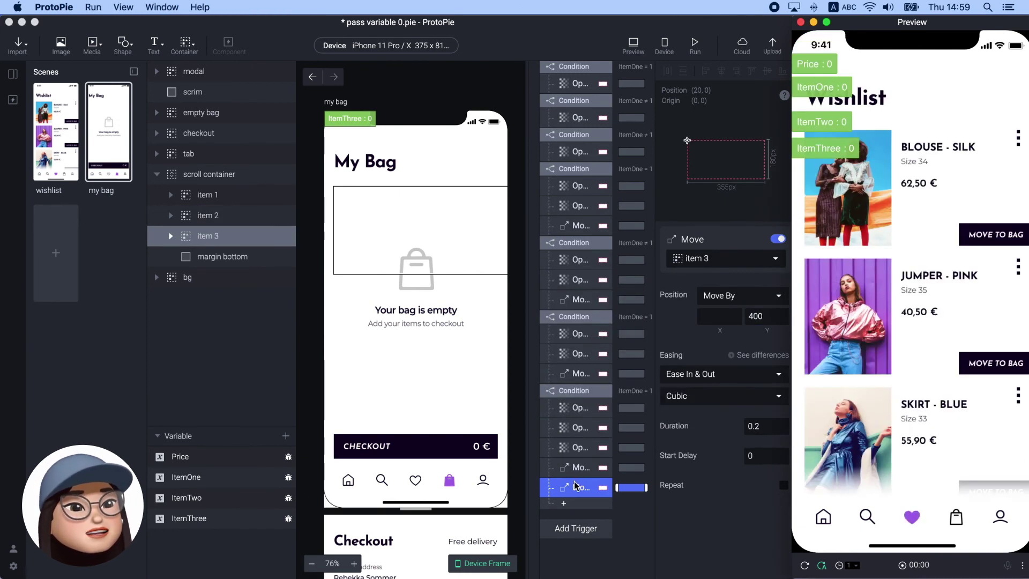
click(575, 485)
Step: Select all responses in the interaction and set their Duration to 0
shift+click(576, 447)
drag(576, 448, 575, 437)
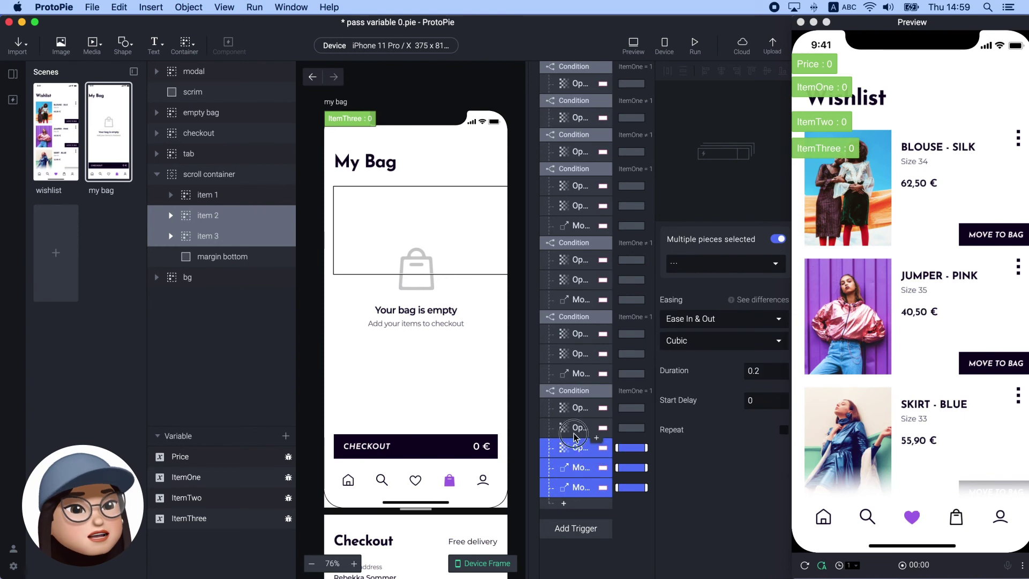
shift+click(574, 437)
shift+click(581, 410)
scroll(581, 238, up, 2)
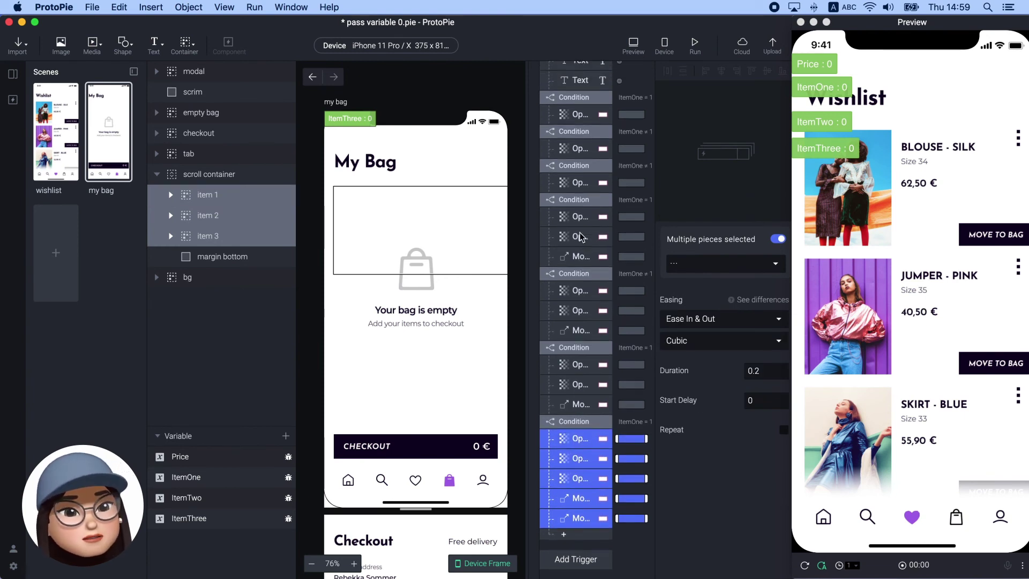
scroll(581, 238, up, 1)
shift+click(582, 146)
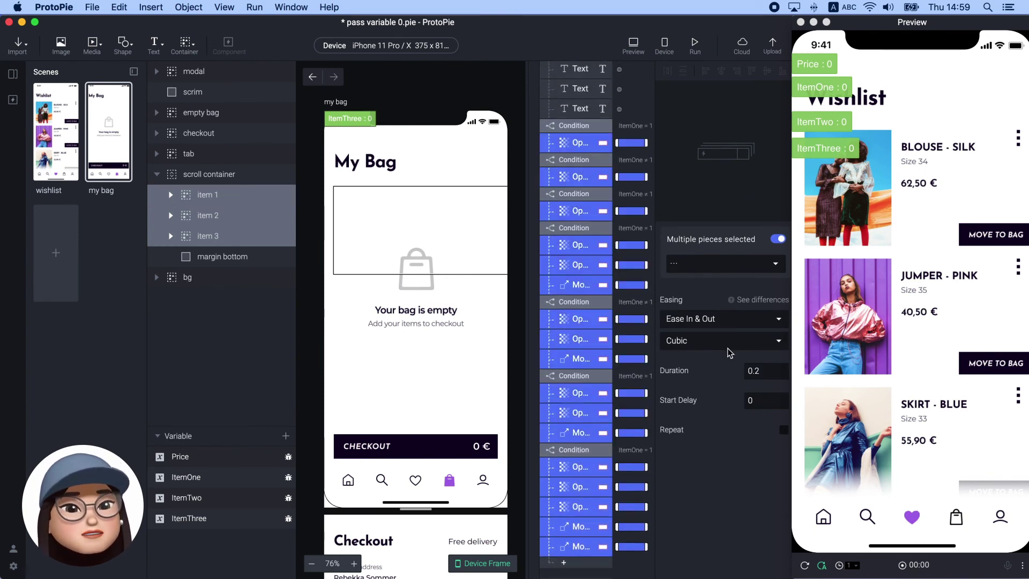
click(758, 369)
text(0)
key(Return)
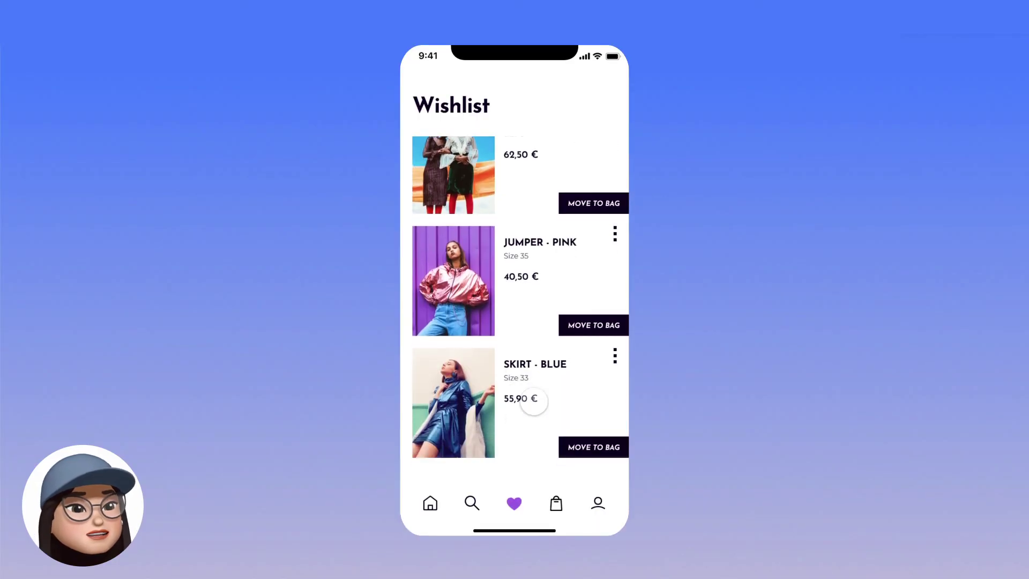
Step: In Preview, bag the pink jumper and check My Bag and the checkout total
click(593, 331)
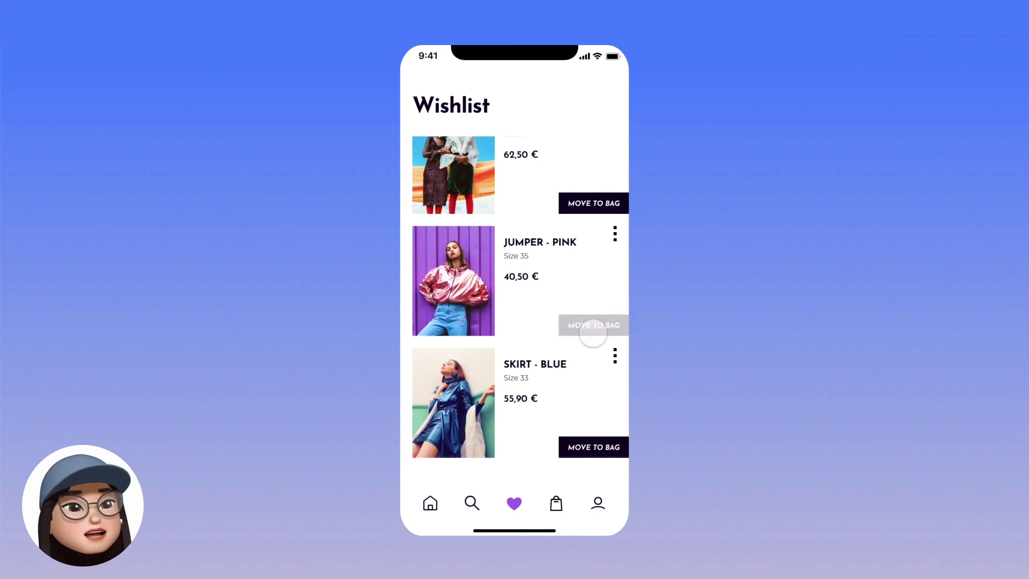
click(555, 498)
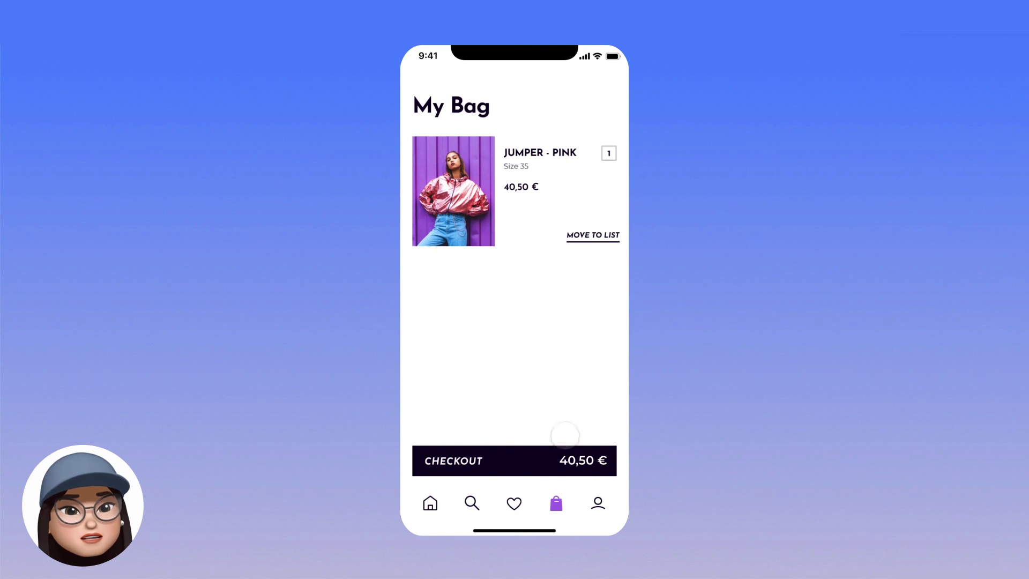
click(570, 453)
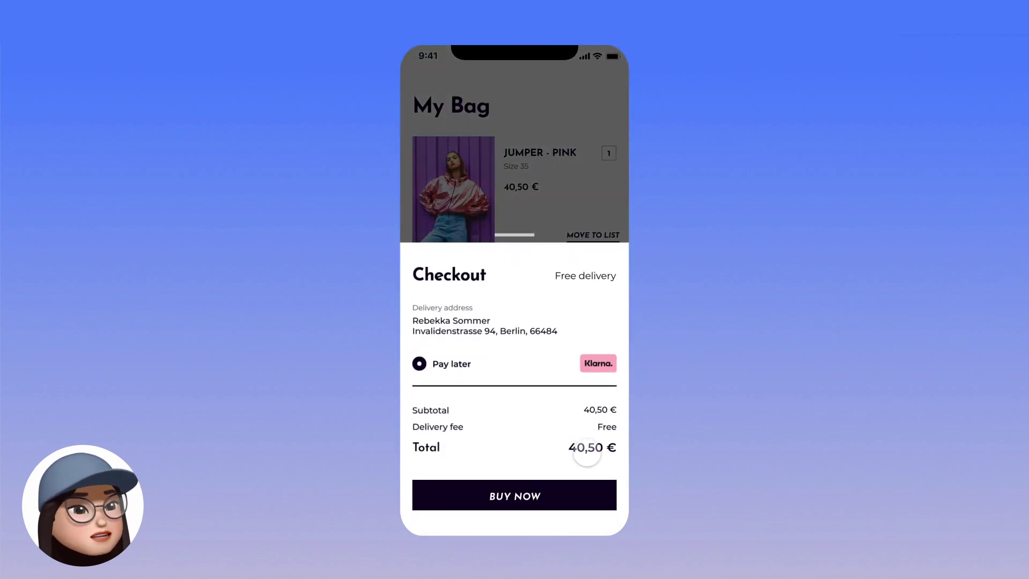
click(534, 193)
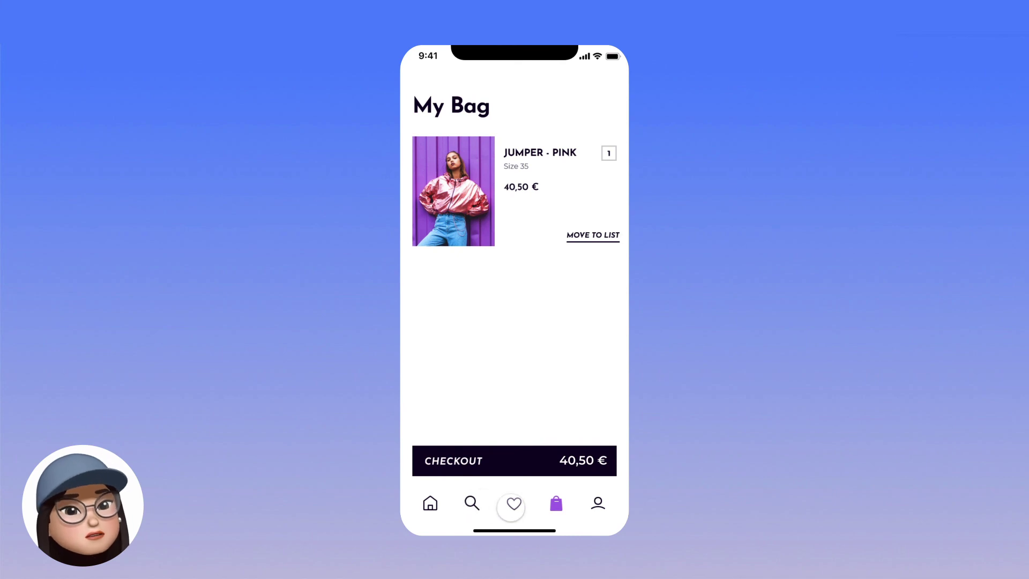
click(514, 503)
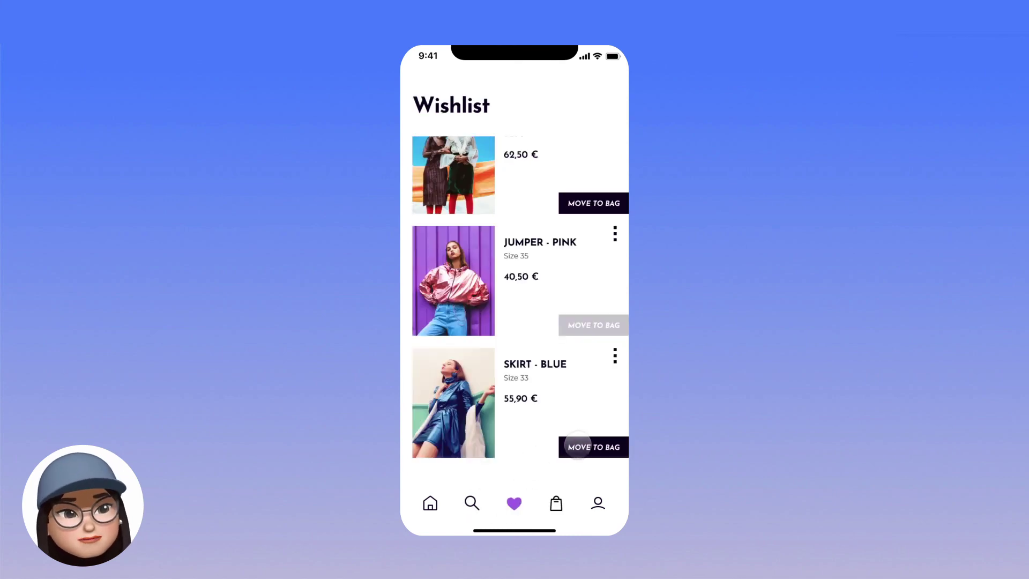
Step: Bag the blue skirt too and confirm the checkout total of 96,40 €
click(578, 447)
click(557, 500)
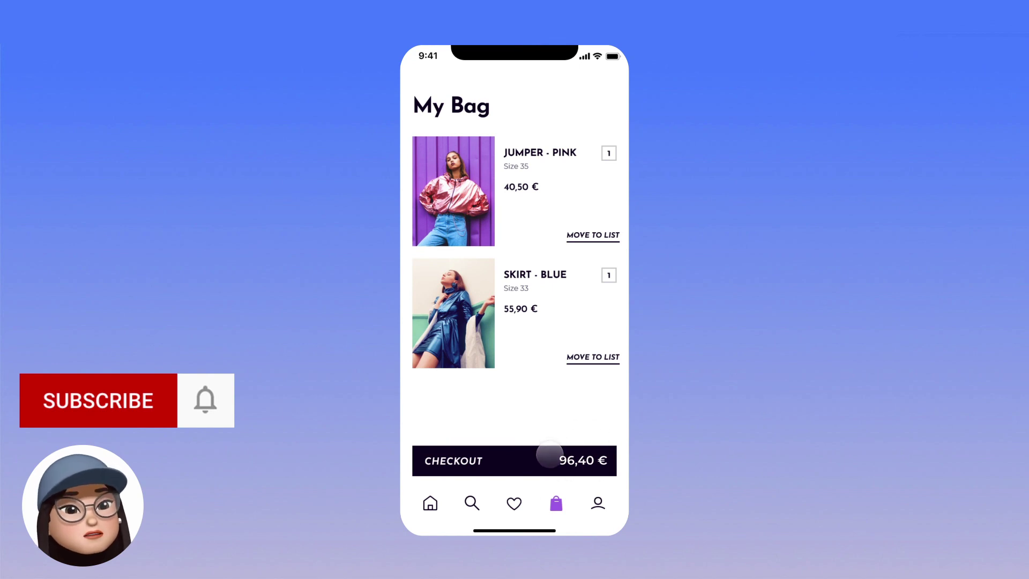
click(544, 459)
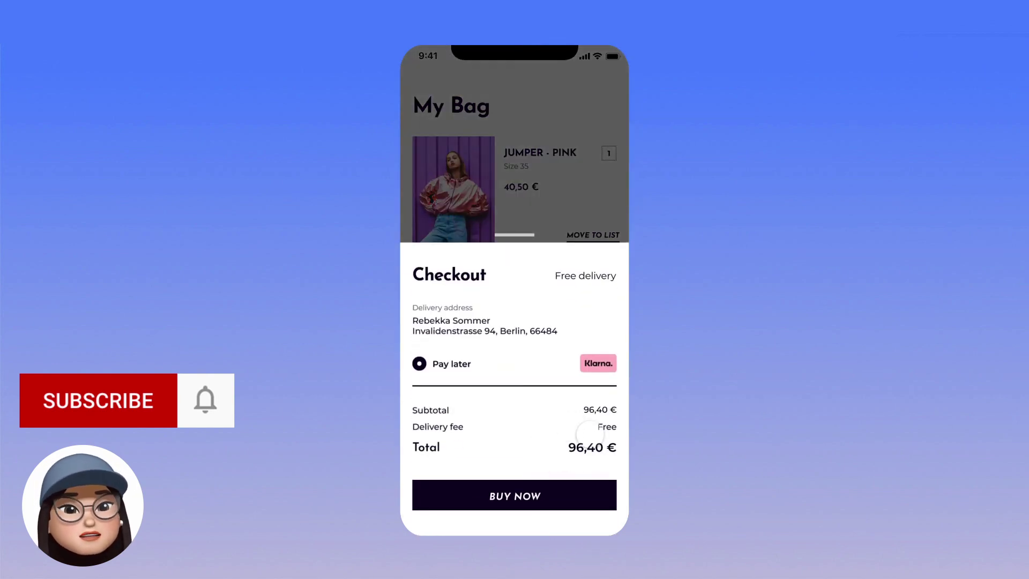
click(531, 192)
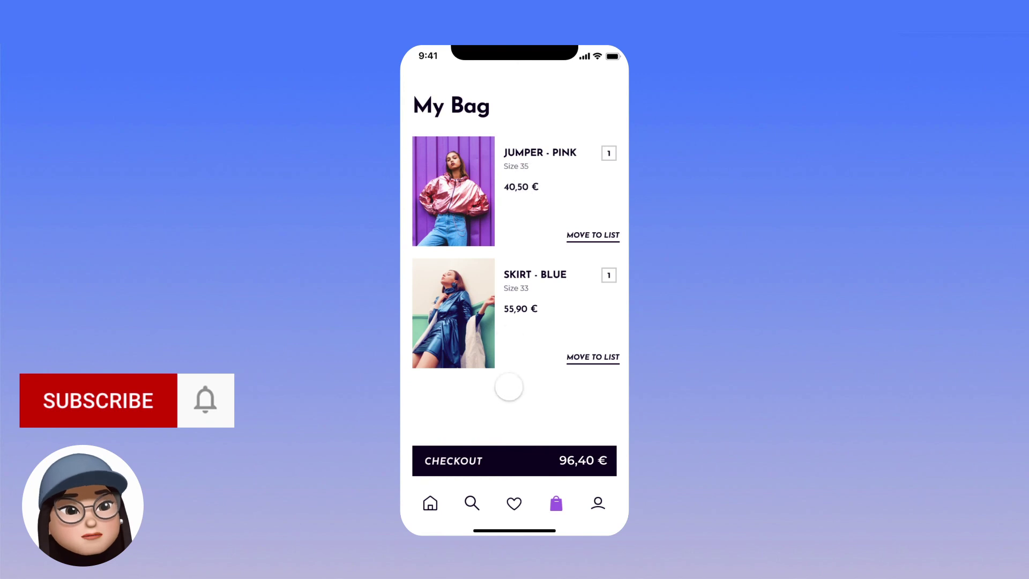
click(513, 503)
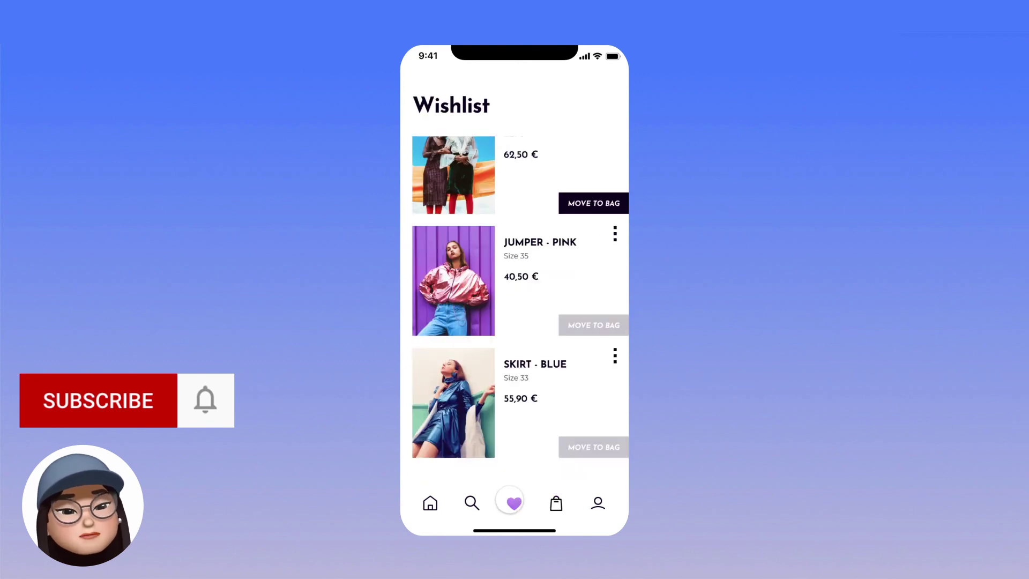
Step: Bag the silk blouse, confirm 158,90 € at checkout, then bag the jumper alone
click(574, 202)
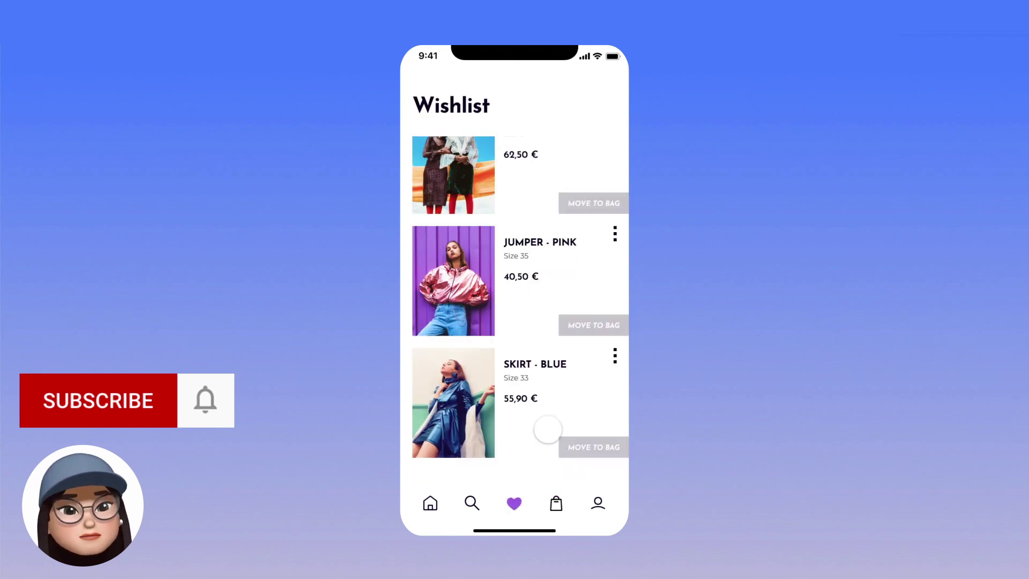
click(555, 504)
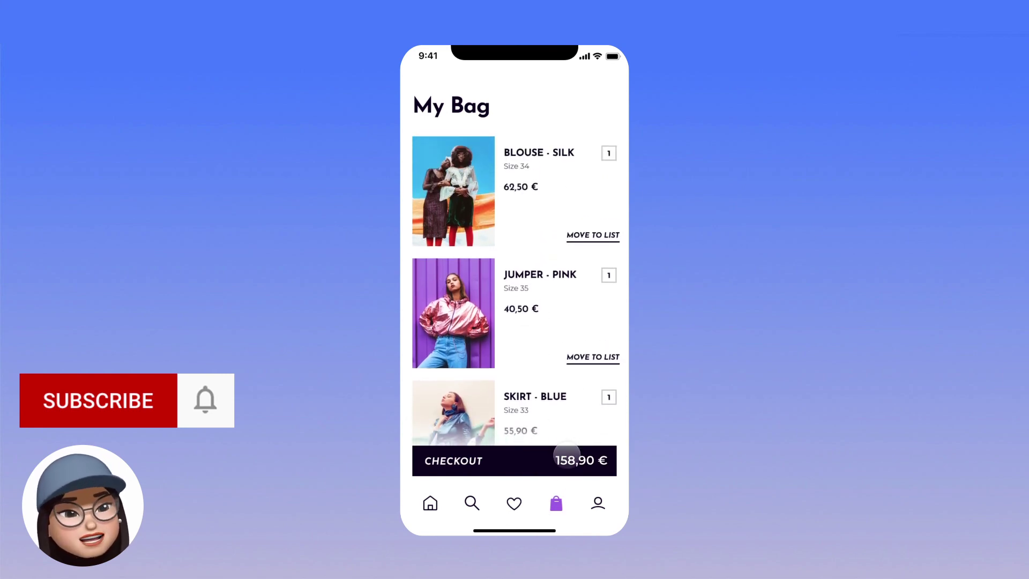
click(567, 461)
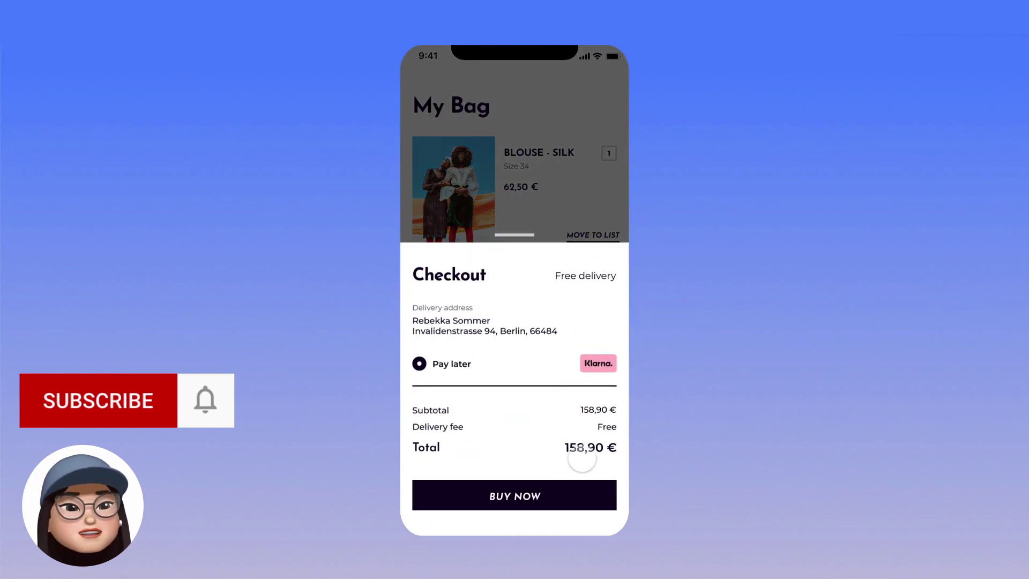
click(514, 182)
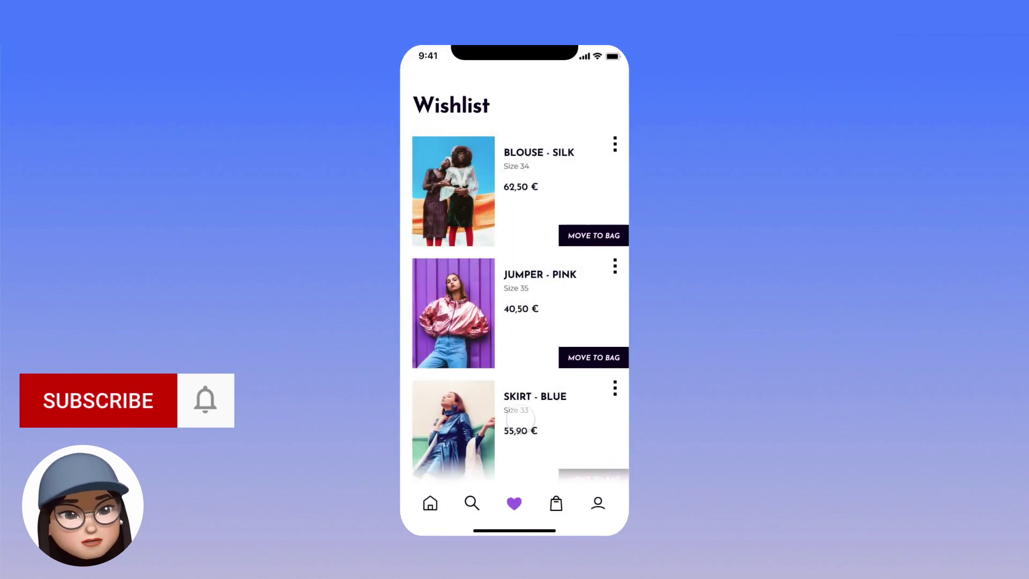
scroll(518, 420, down, 1)
click(593, 328)
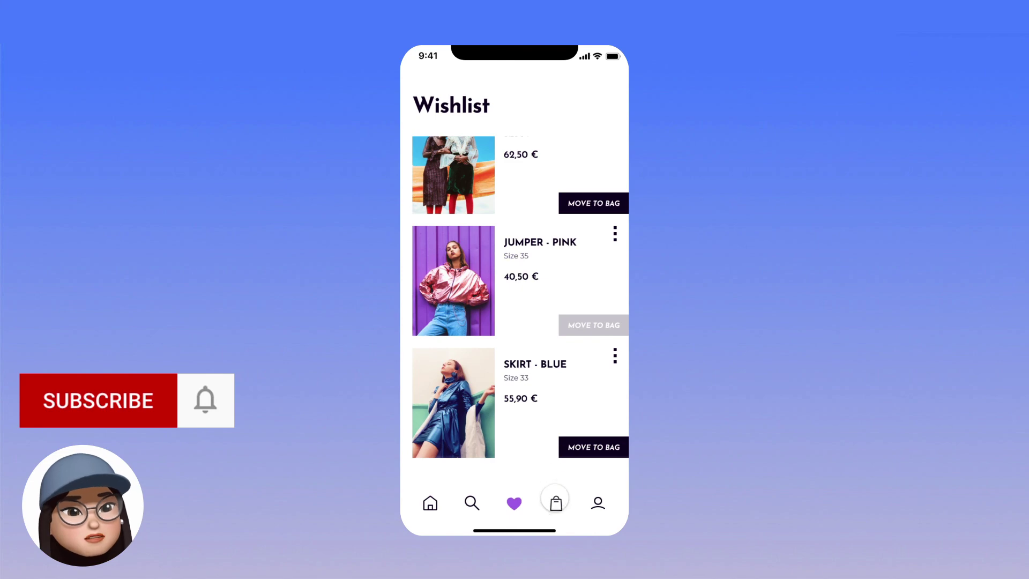
click(556, 503)
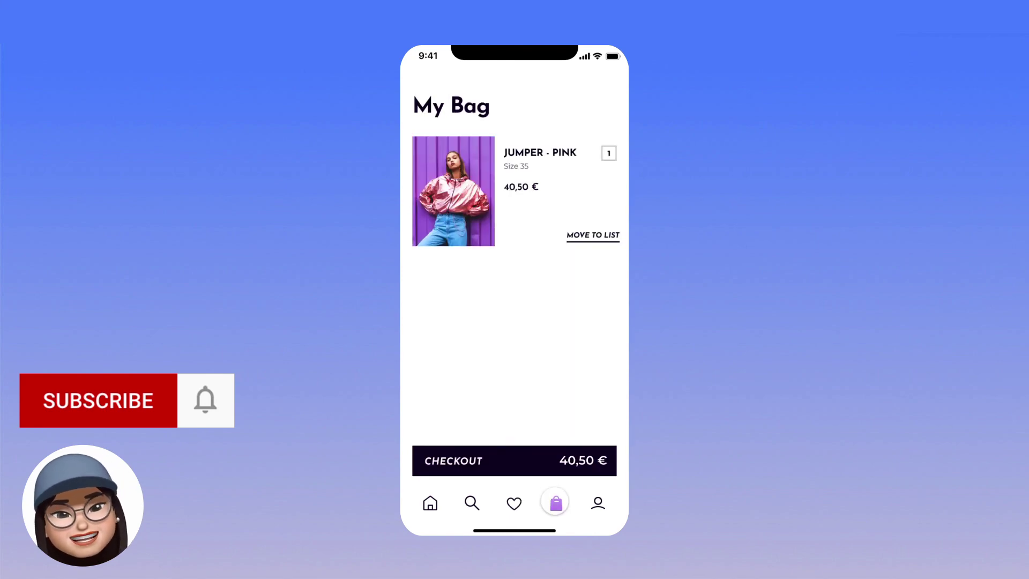